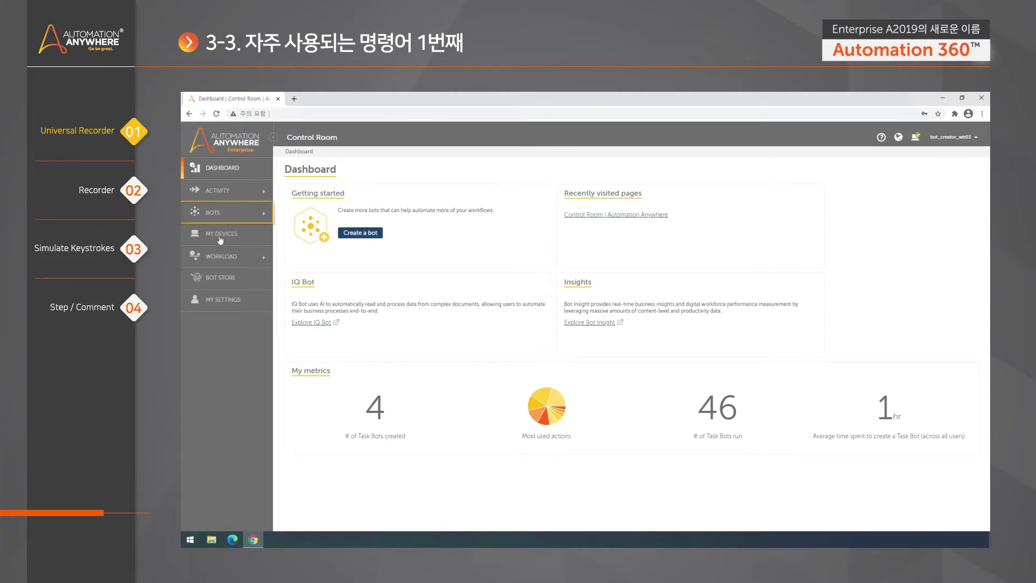
Create a new private task bot named Recorder from My bots and open it in the editor
left_click(214, 219)
left_click(216, 232)
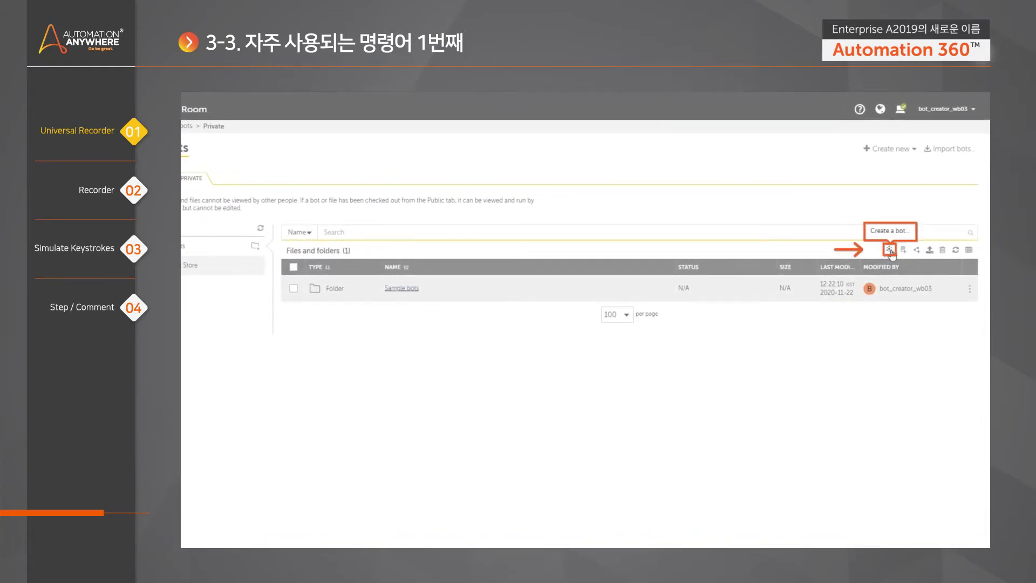
left_click(890, 250)
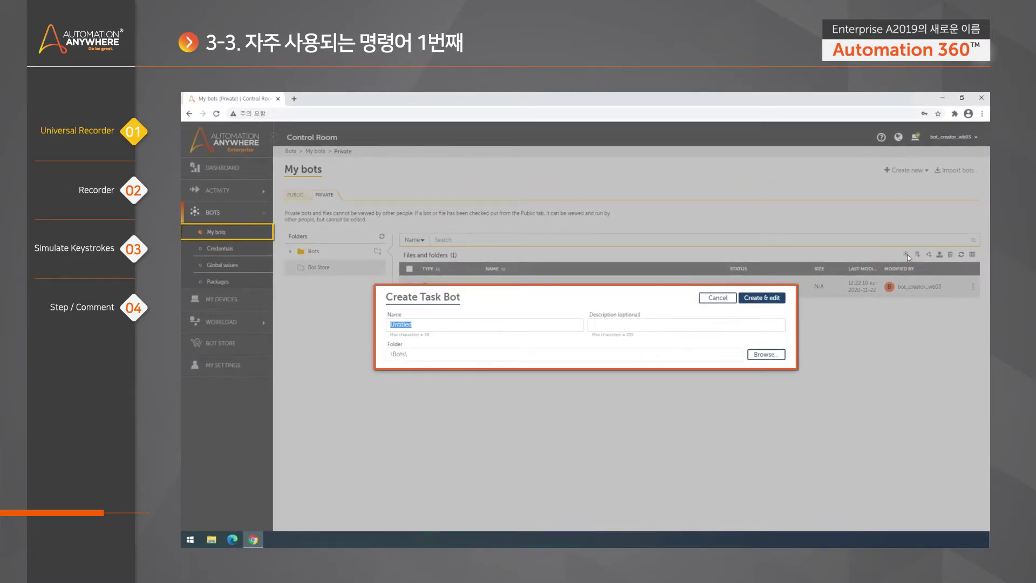
type("Recorder")
left_click(775, 298)
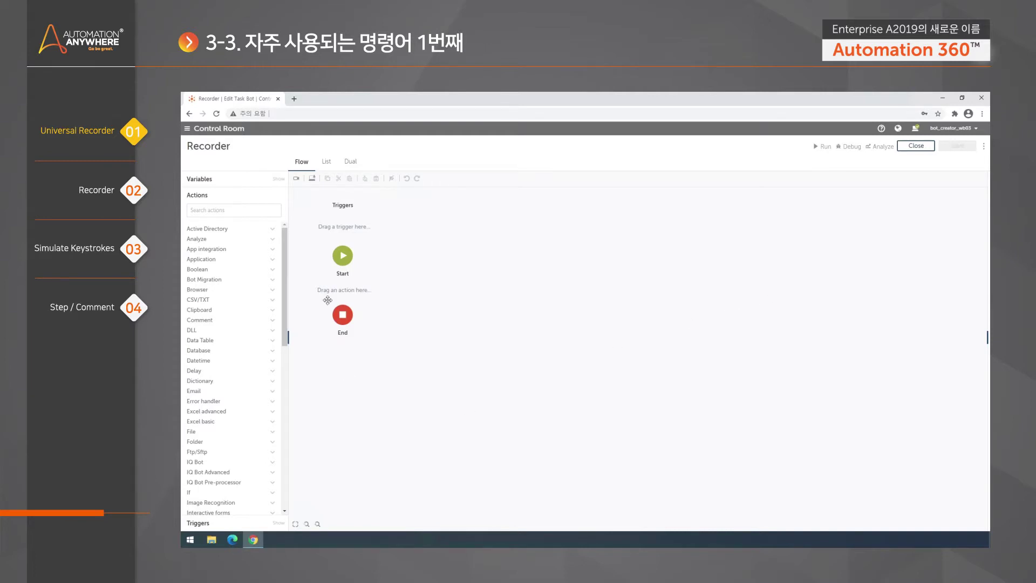
Launch Calculator from the Start menu search, then bring the Recorder bot editor back in front
left_click(190, 539)
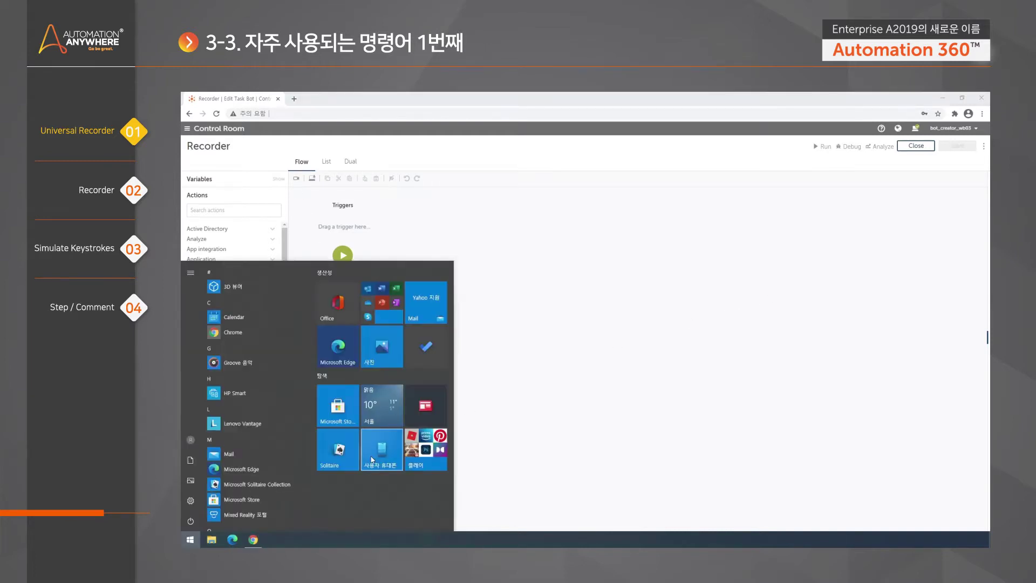
type("notepad")
key("Return")
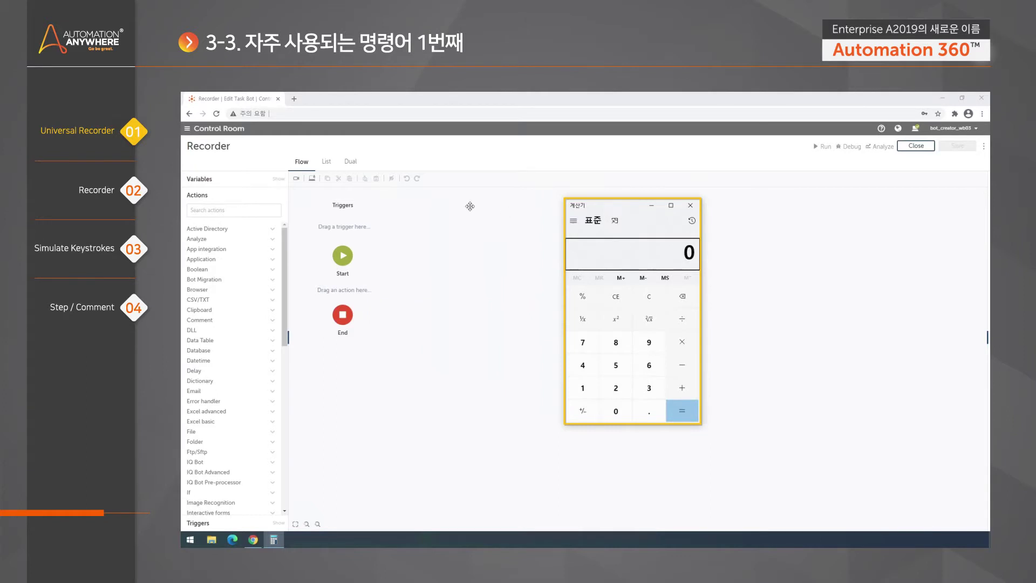
left_click(443, 255)
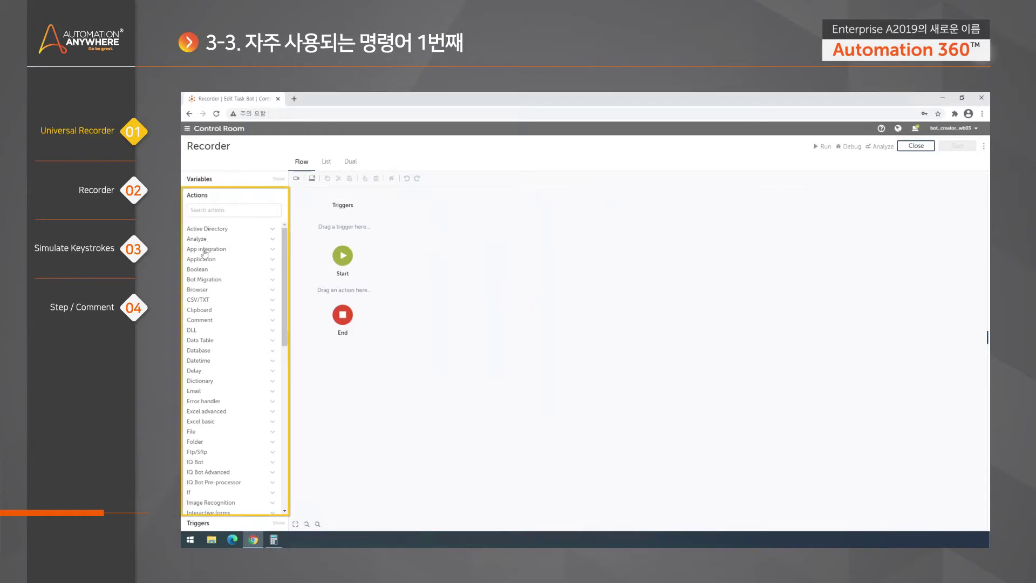
mouse_move(254, 322)
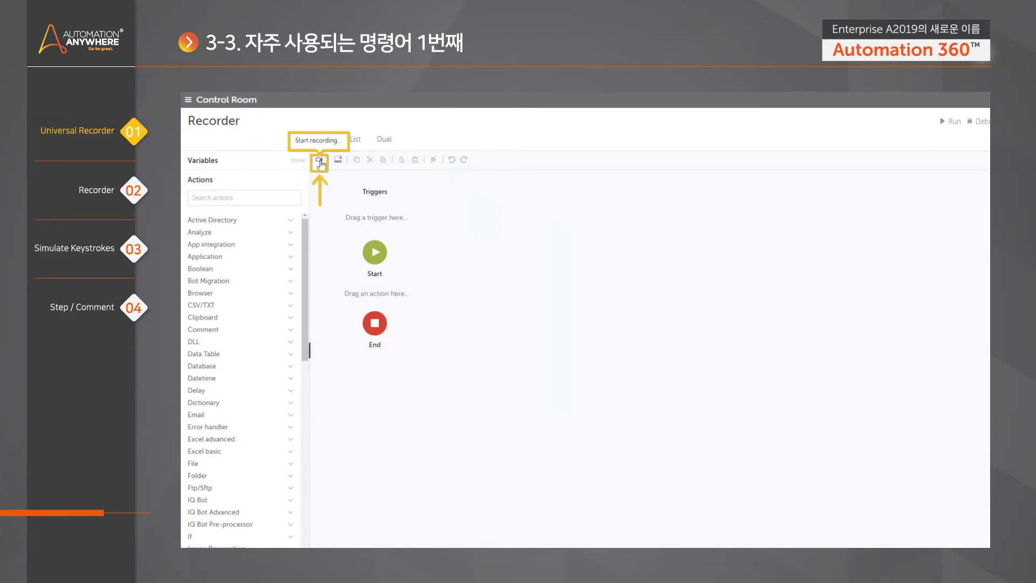
Start recording from the Recorder editor toolbar to bring up the window choice
left_click(320, 162)
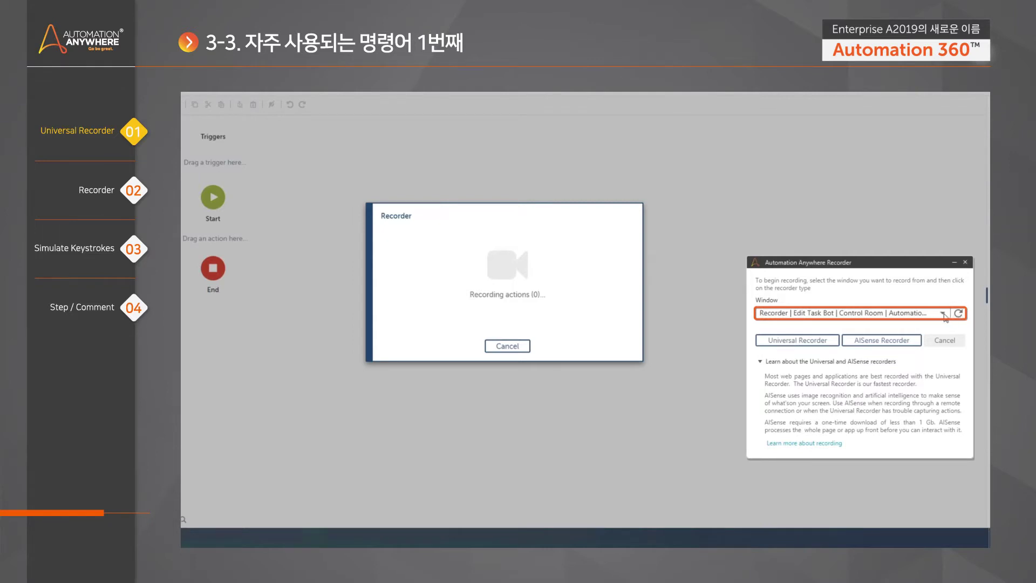
Select the 계산기 (Calculator) window as the recording target in the Window dropdown
left_click(943, 315)
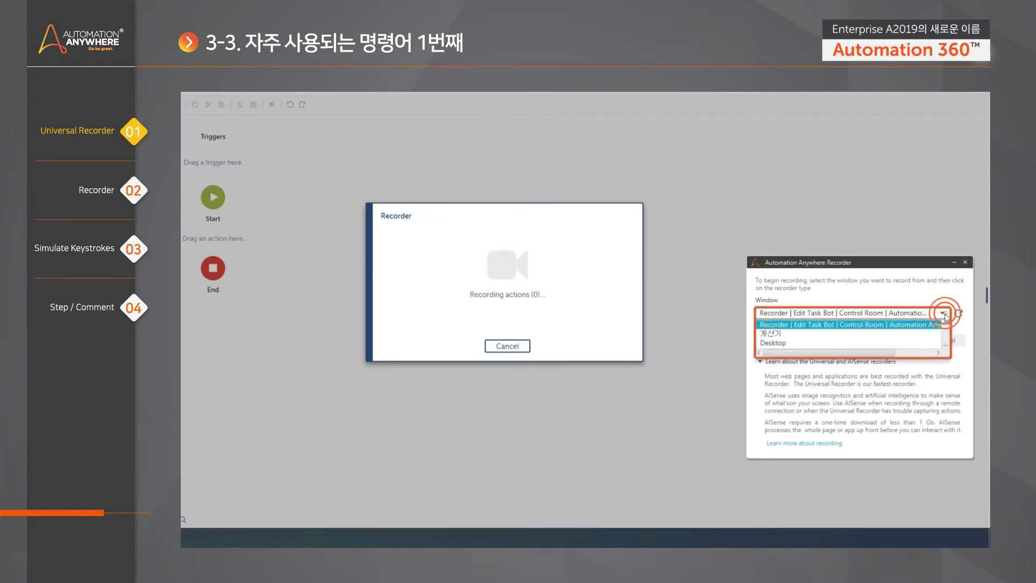
left_click(895, 335)
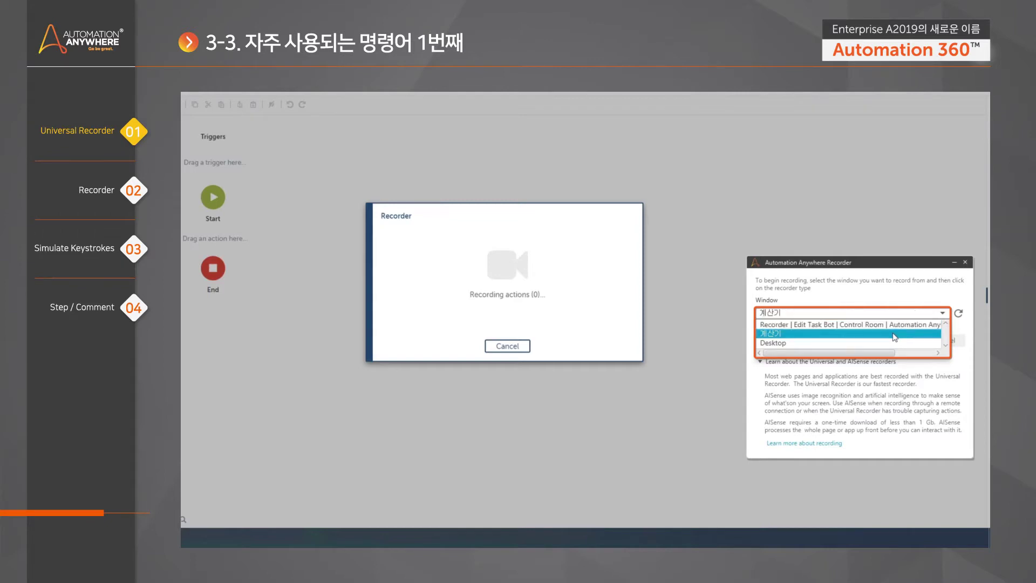
left_click(894, 336)
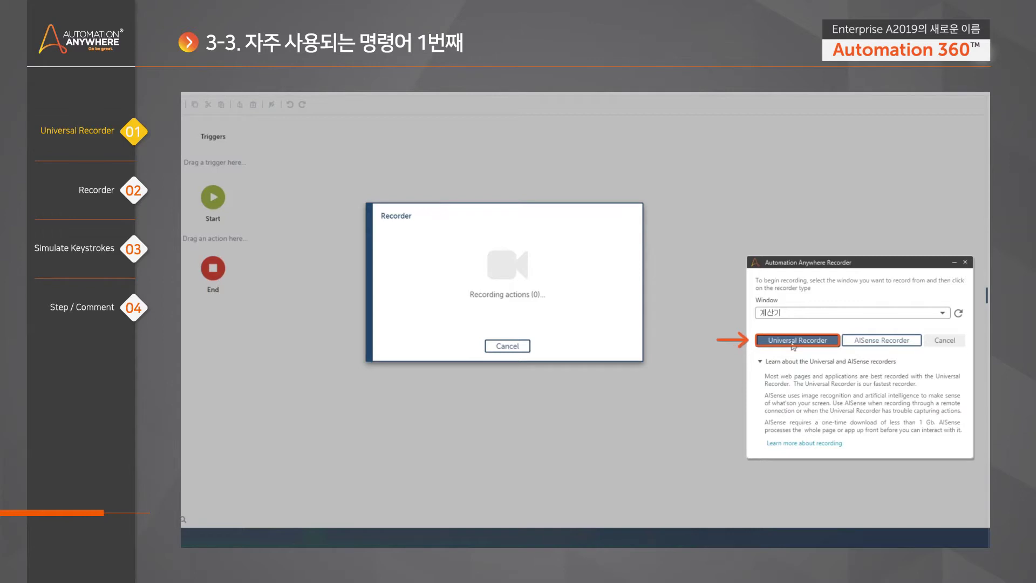
Launch the Universal Recorder on the 계산기 Calculator window
left_click(793, 345)
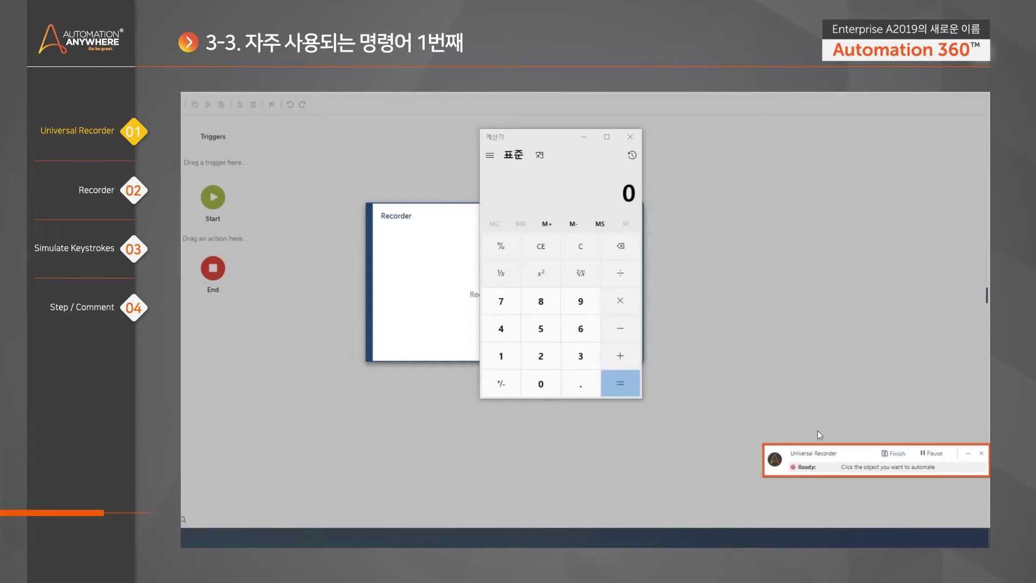
Click 1, 2, 3, +, 4, 5, 6, = in Calculator so it shows 123 + 456 = 579
left_click(500, 367)
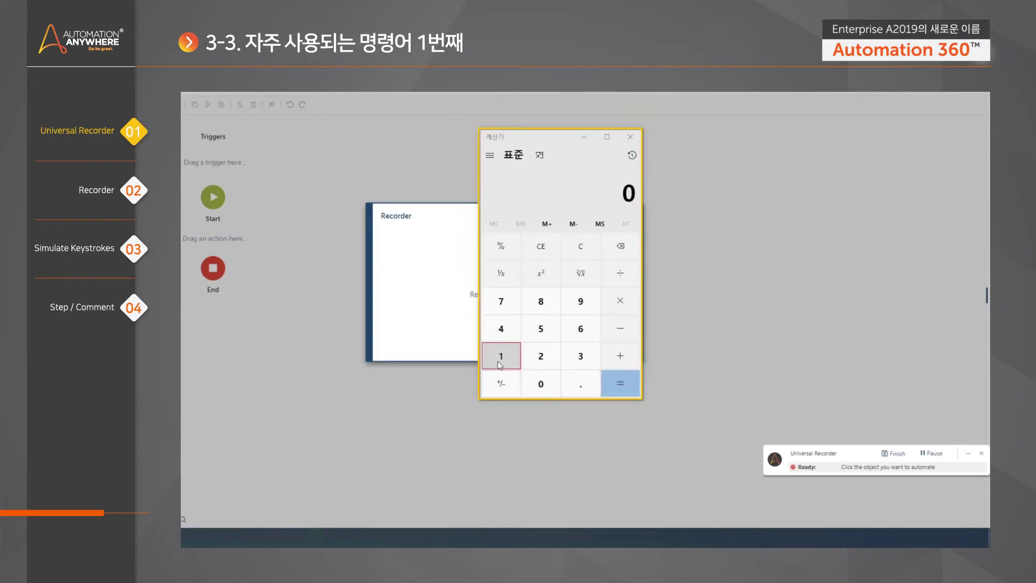
left_click(541, 363)
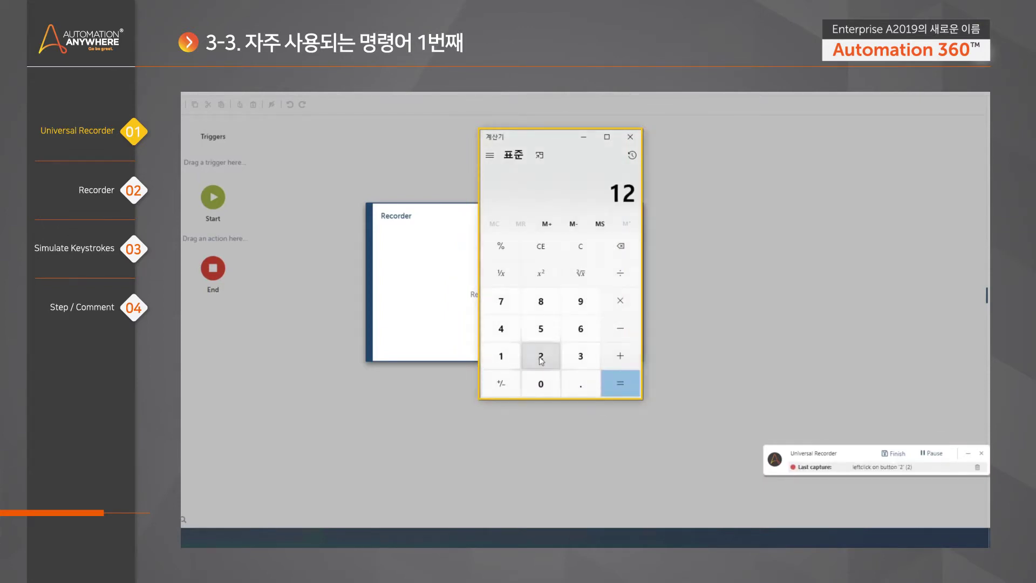
left_click(586, 361)
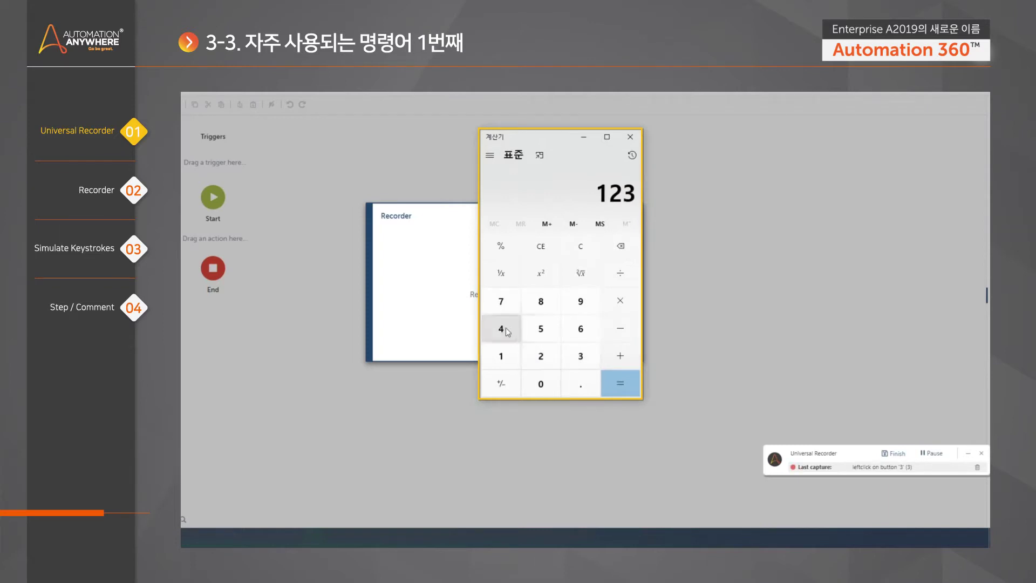
left_click(631, 361)
left_click(502, 332)
left_click(553, 333)
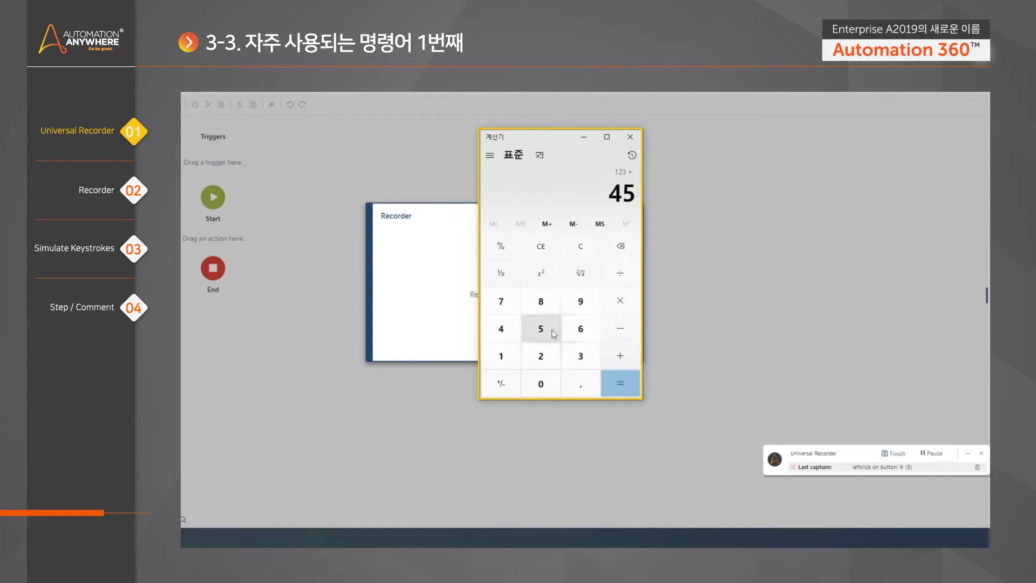
left_click(583, 334)
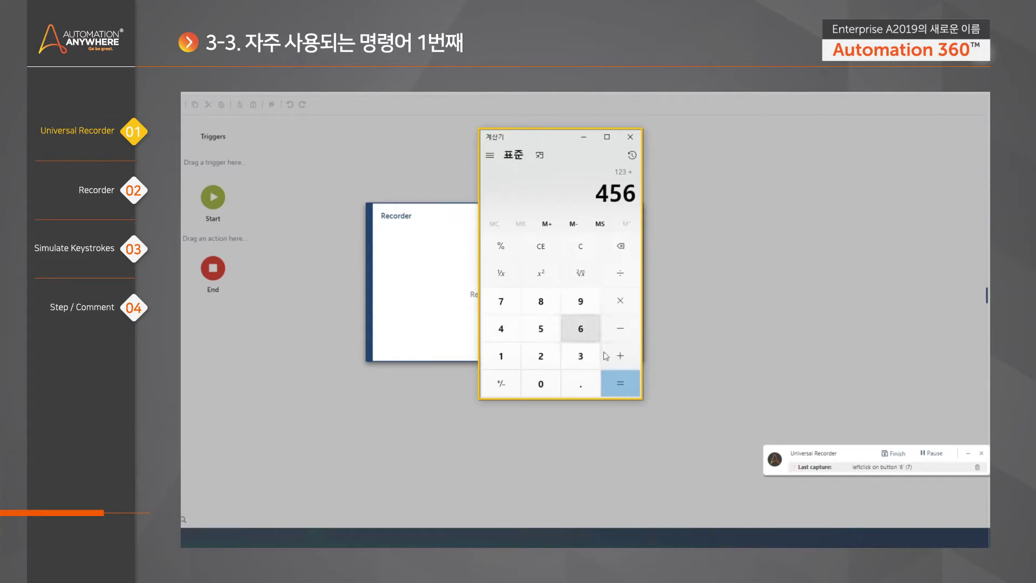
left_click(630, 392)
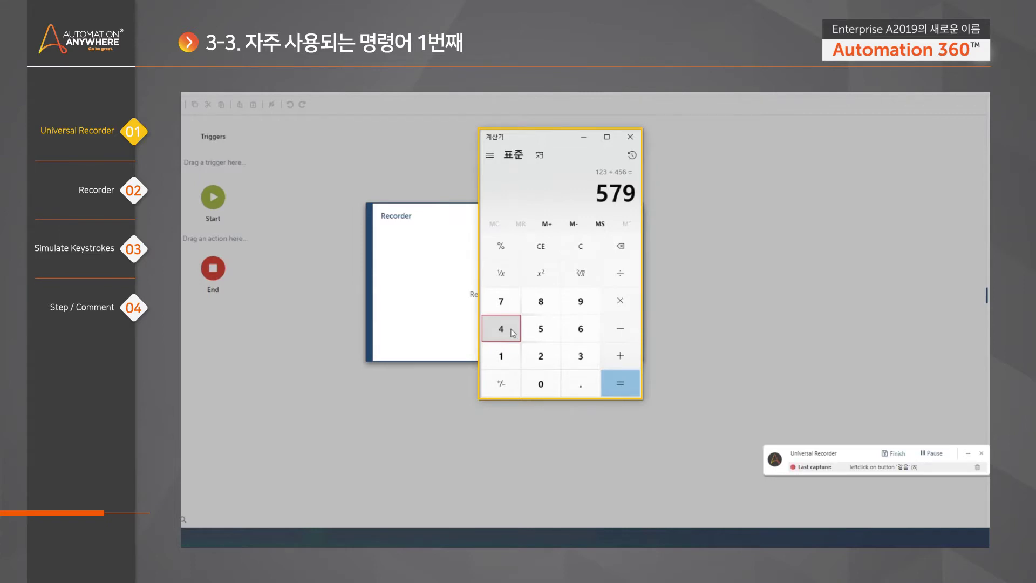
Finish the recording and look over the captured Recorder: Capture steps in the flow
left_click(893, 453)
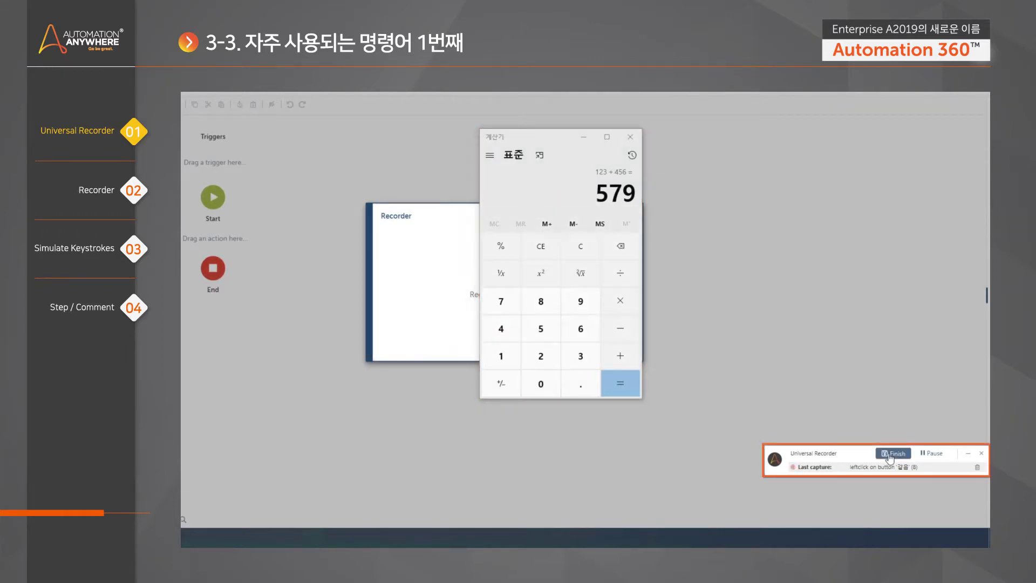
scroll(557, 394, "down", 5)
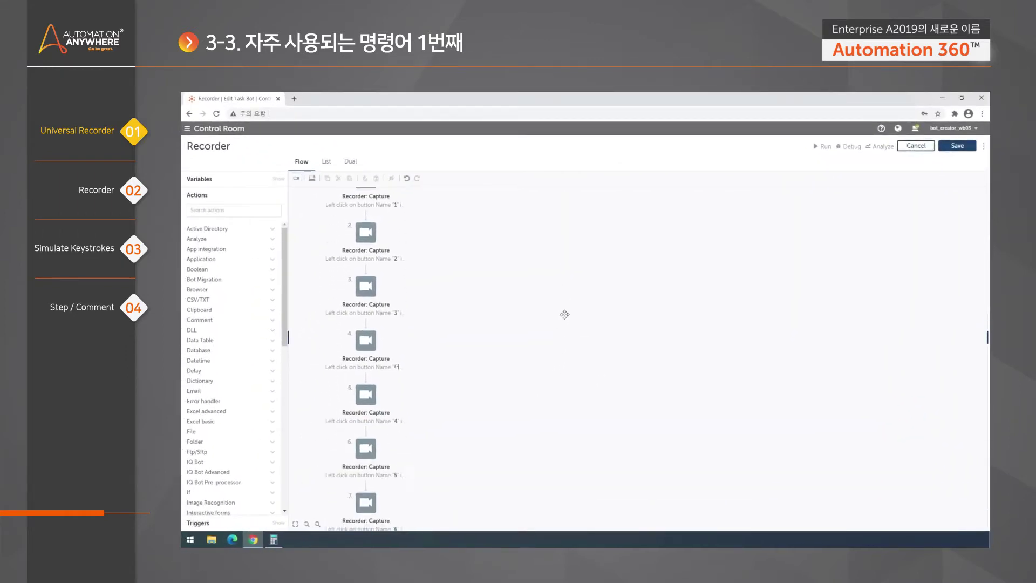
scroll(514, 292, "up", 5)
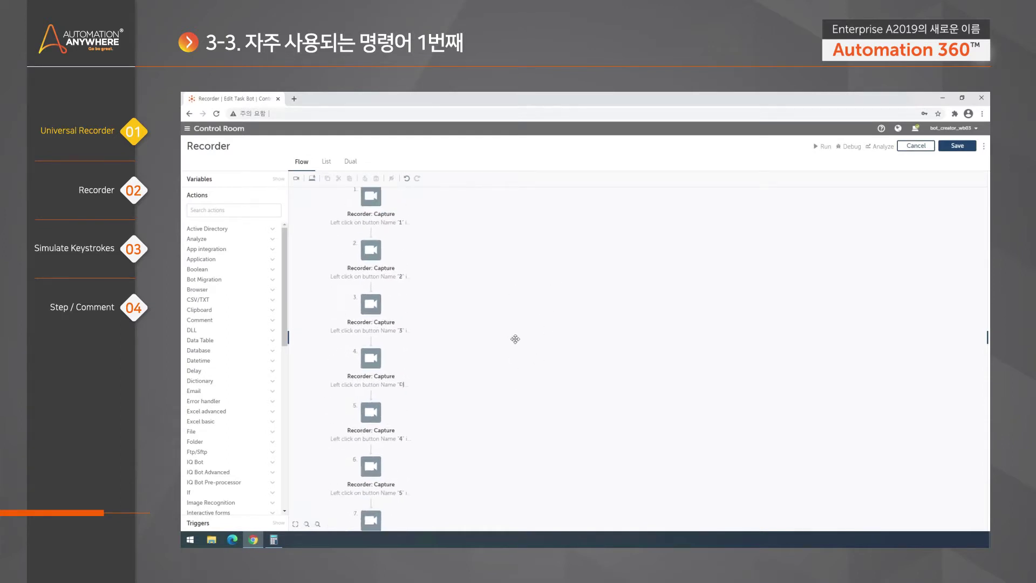
mouse_move(517, 263)
left_mouse_down()
mouse_move(511, 294)
mouse_move(511, 275)
left_mouse_up()
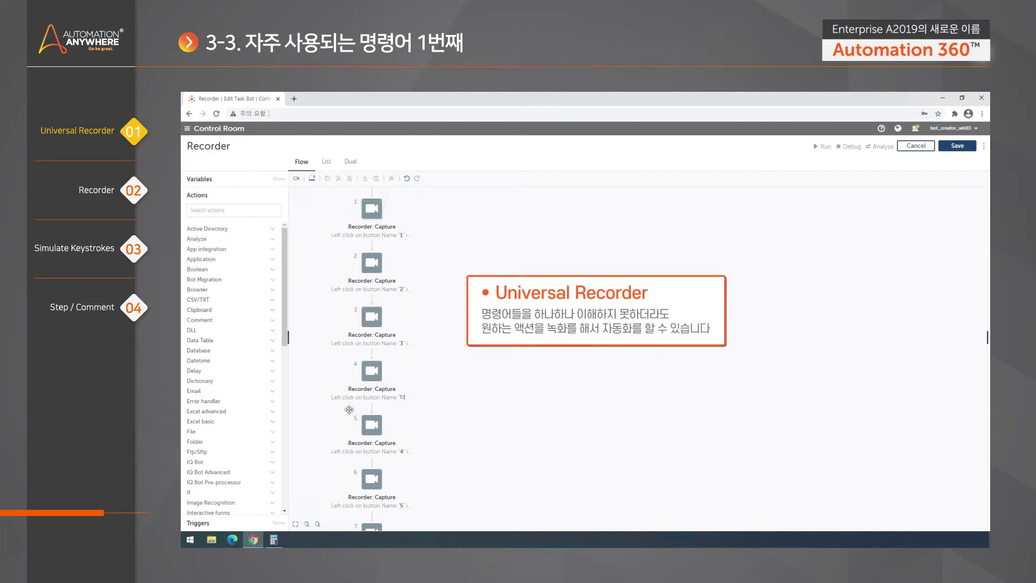
scroll(462, 273, "up", 1)
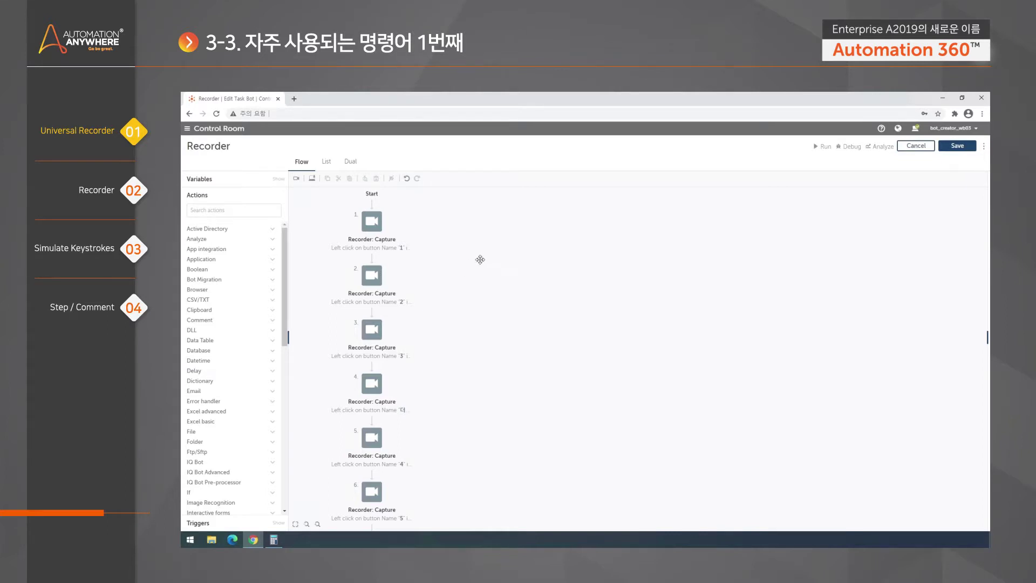
Inspect the properties of capture steps 1 through 4, ending on the + click
left_click(372, 221)
left_click(375, 283)
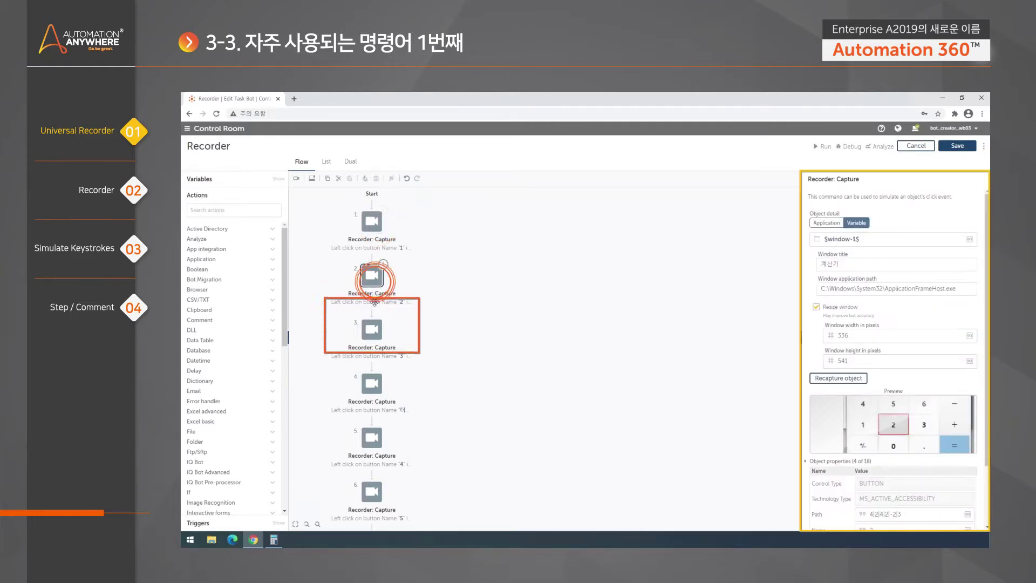
left_click(372, 330)
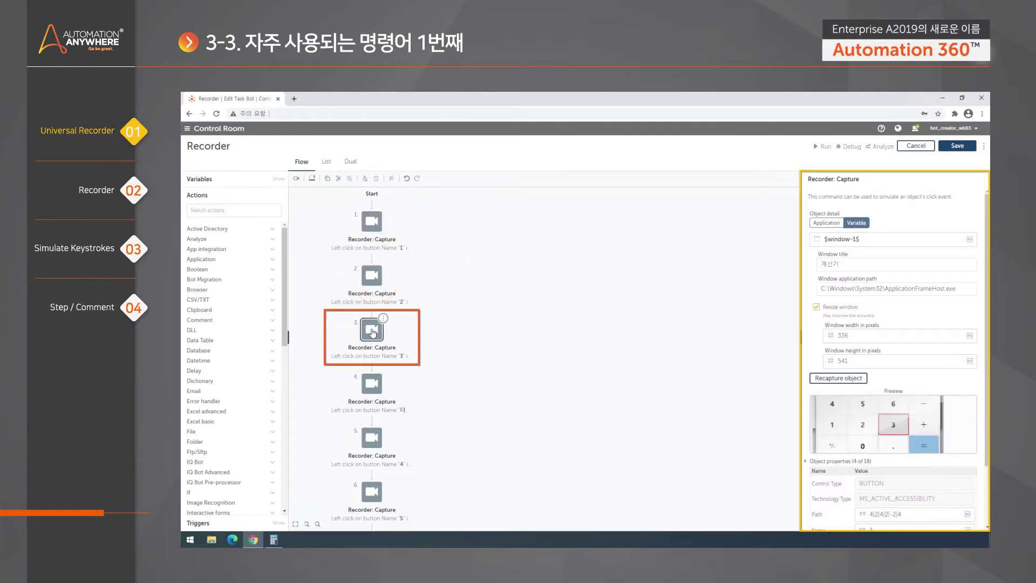
left_click(372, 381)
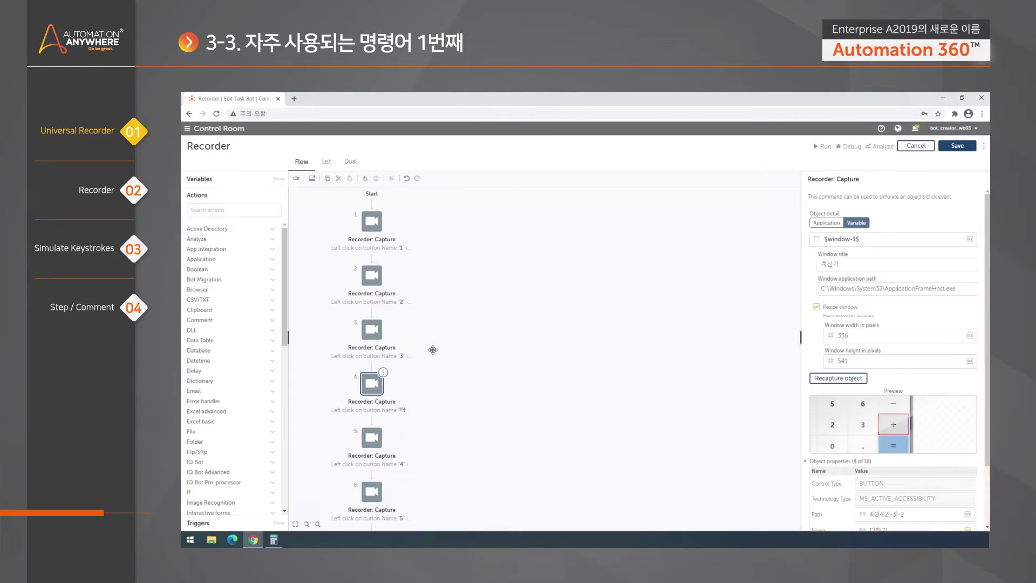
Reopen step 1's details (계산기 window, button 1) and pan the flow toward later steps
scroll(488, 313, "down", 2)
scroll(496, 291, "up", 2)
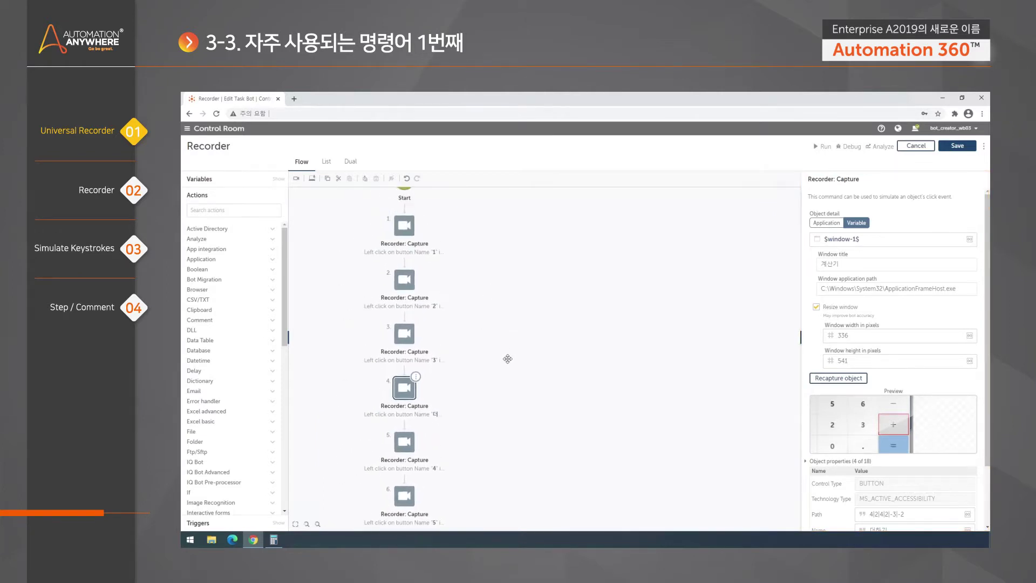
left_click(403, 232)
left_click_drag(507, 243, 470, 252)
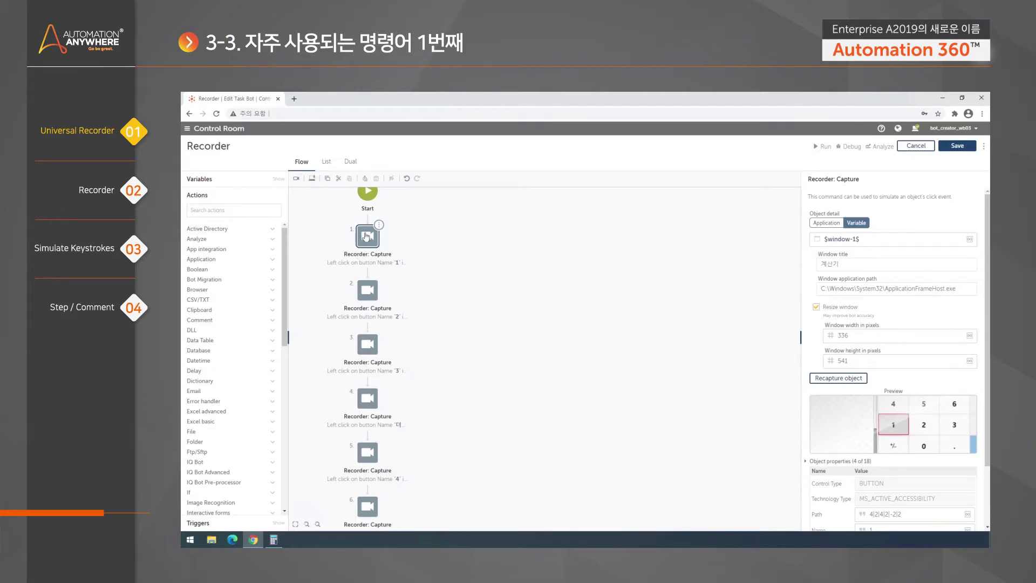
left_click_drag(539, 438, 558, 420)
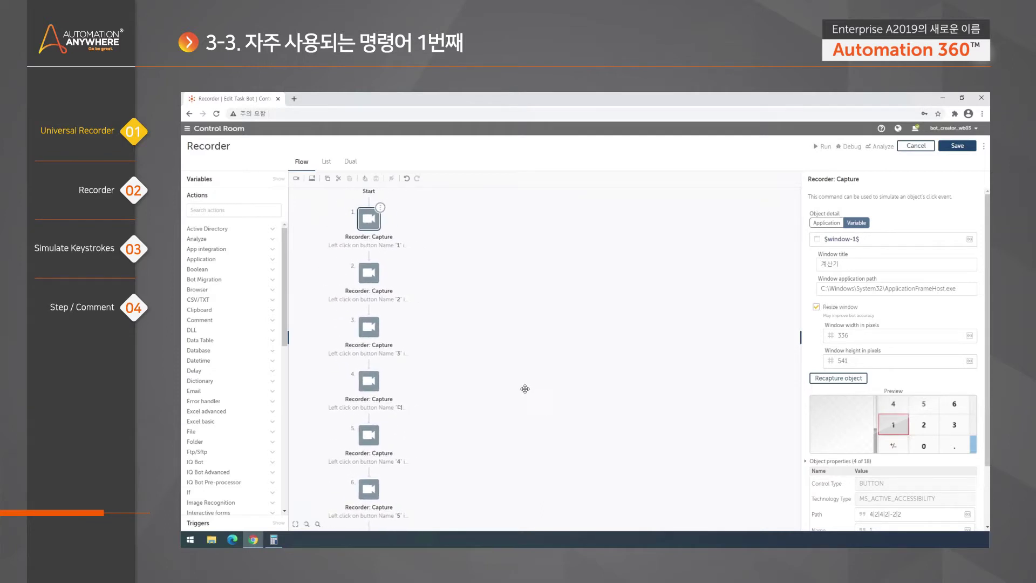
Clear Calculator's display from 579 to 0 with C and return to the Recorder editor
left_click(274, 541)
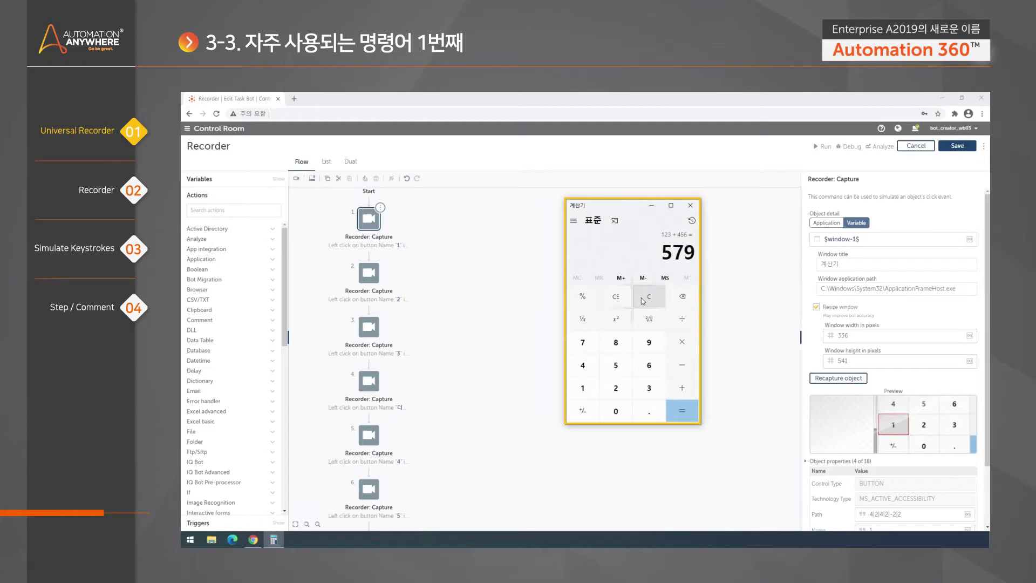
left_click(644, 298)
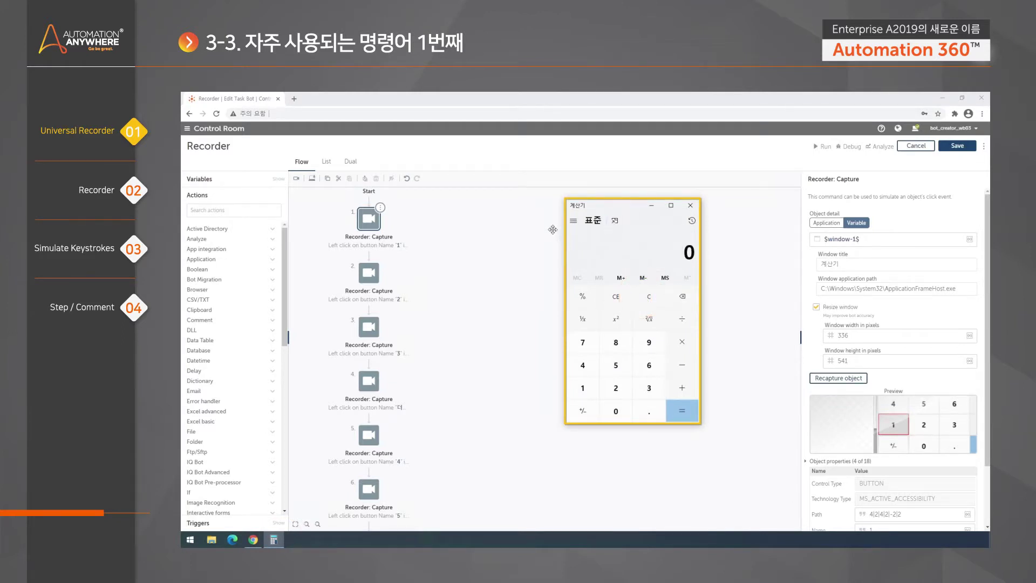
left_click(630, 158)
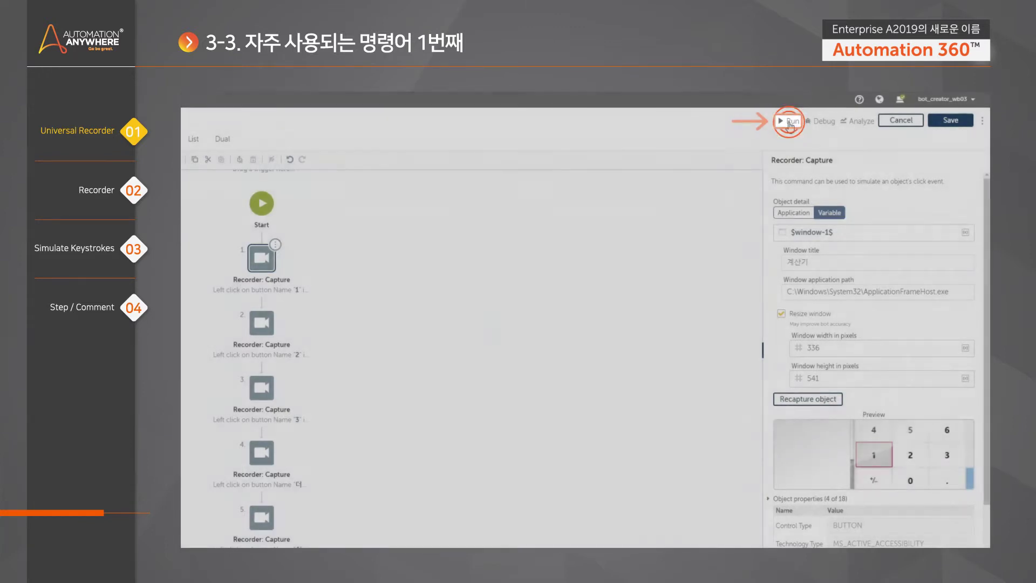
Run the Recorder bot to replay 123 + 456 = 579, then close the success dialog
left_click(790, 123)
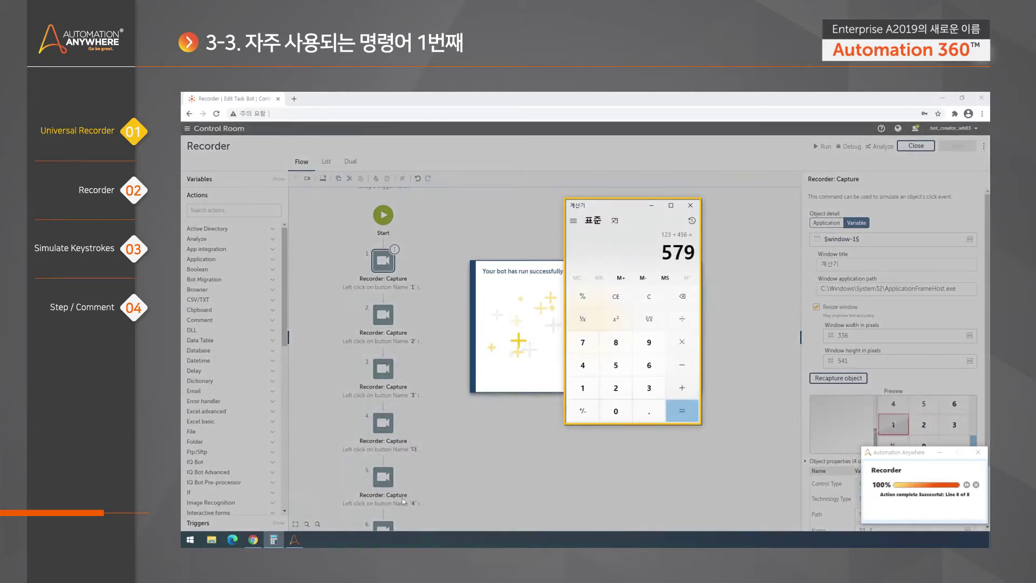
left_click(595, 384)
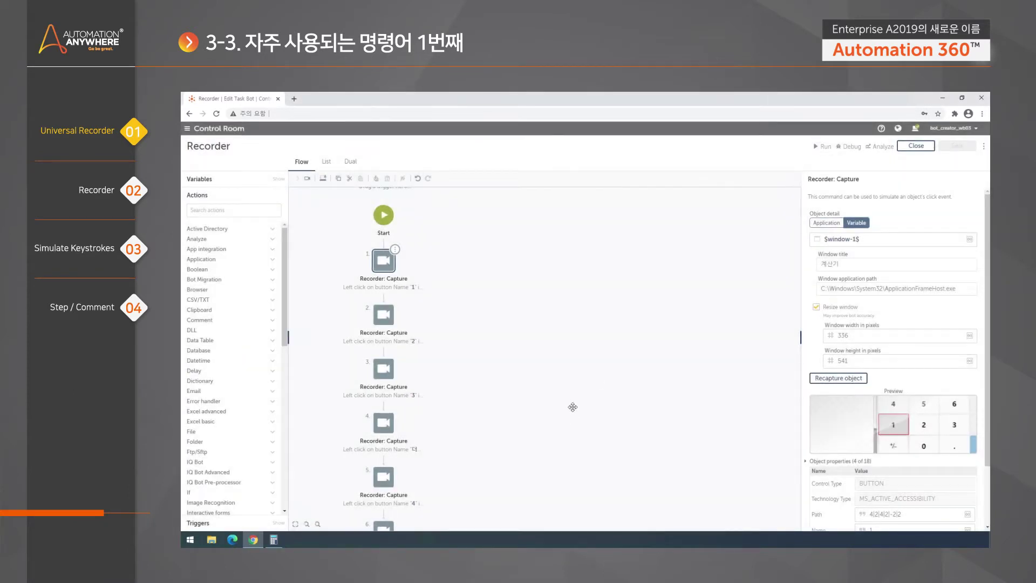
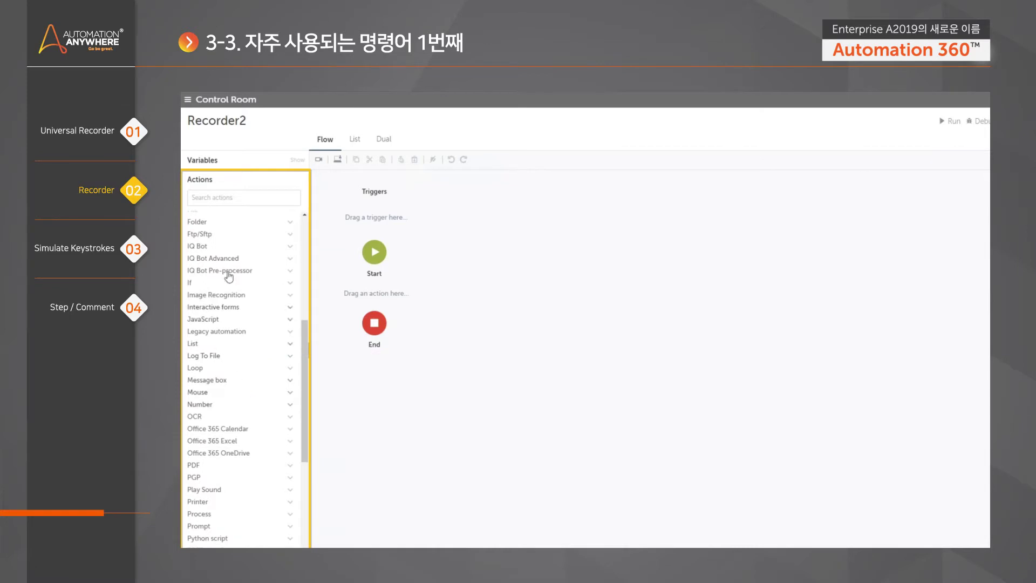
Drag the Recorder package's Capture action between Start and End in the Recorder2 flow
scroll(221, 385, "down", 1)
scroll(255, 402, "down", 1)
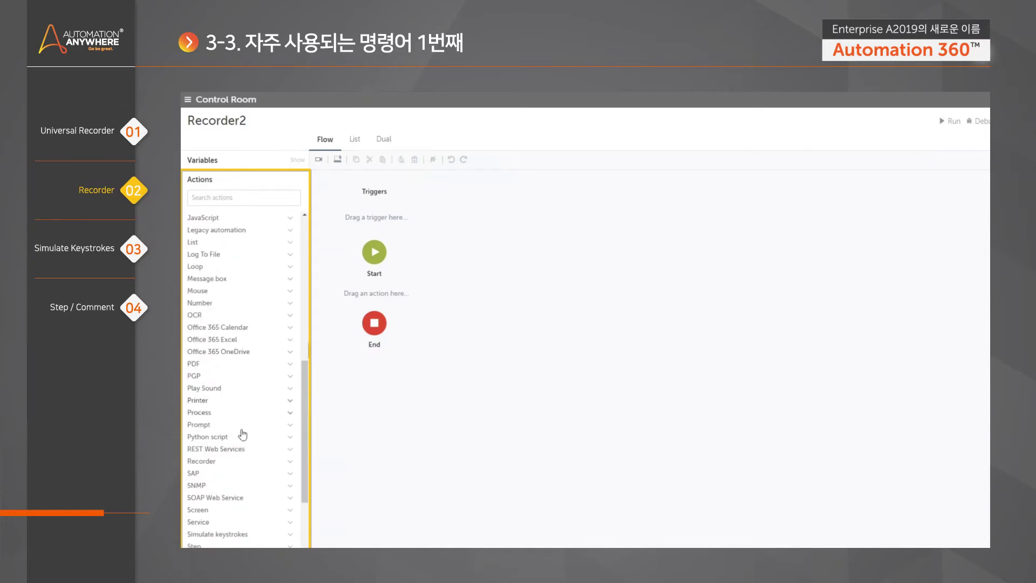
scroll(259, 464, "down", 2)
left_click(221, 362)
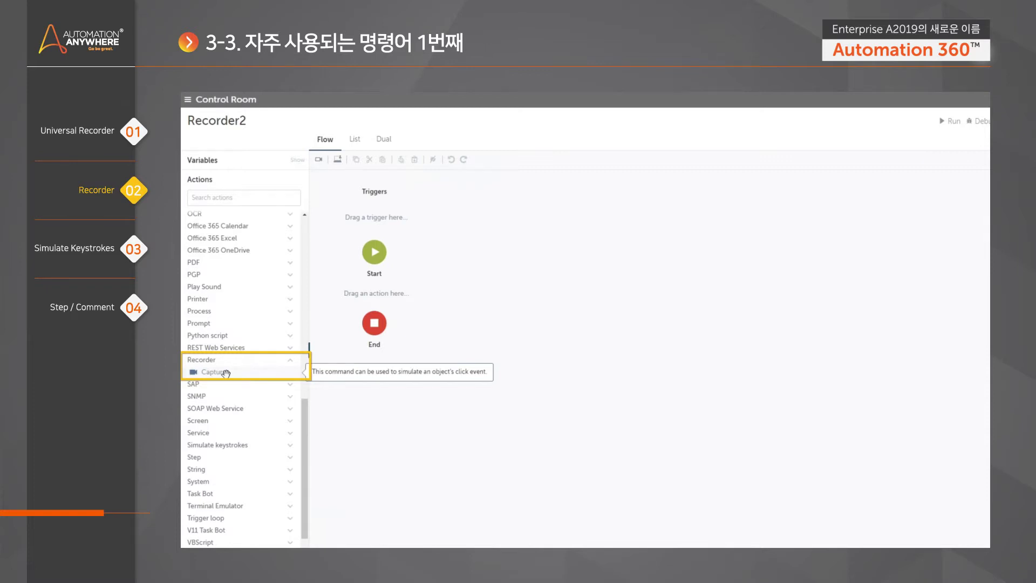
left_click_drag(225, 373, 374, 294)
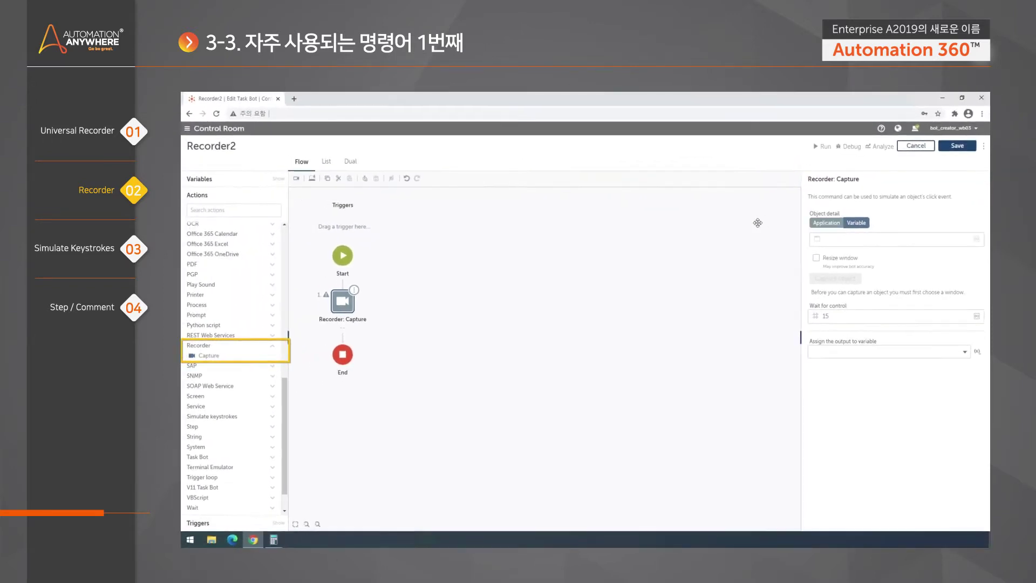
Bring up Internet Explorer's Google page, then move it up-left and enlarge the window
left_click(190, 540)
left_click(190, 540)
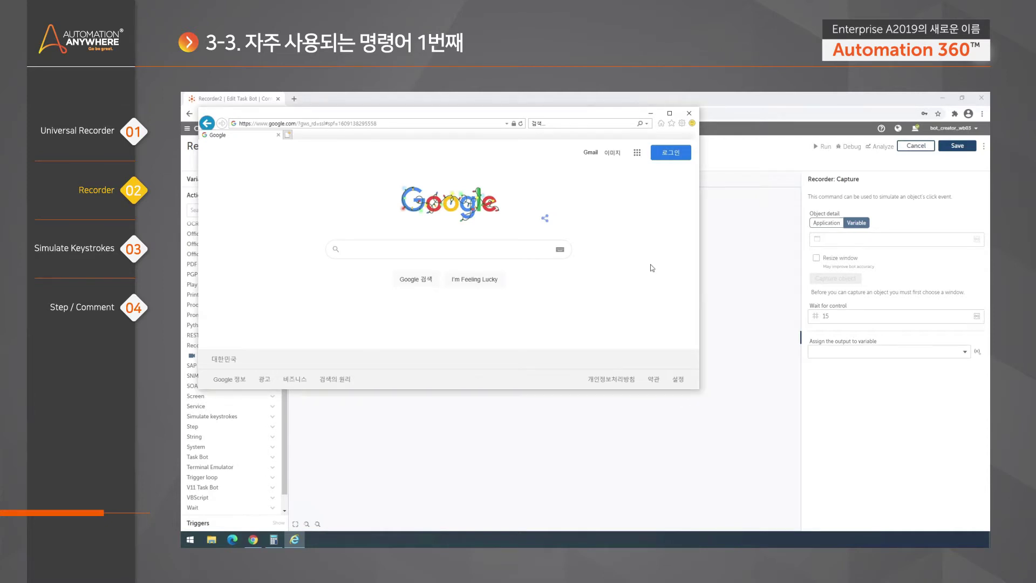
left_click_drag(699, 389, 761, 463)
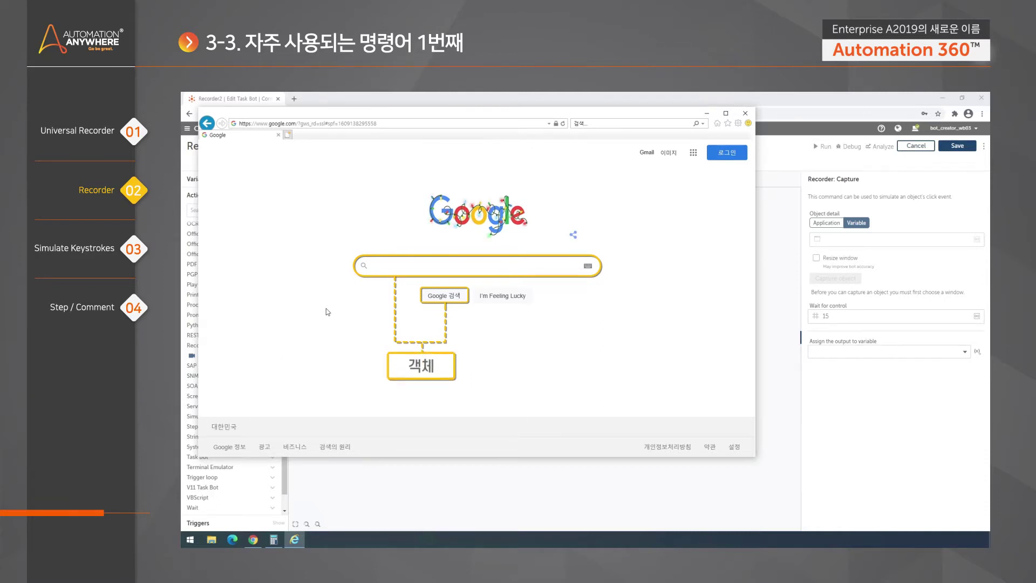
left_click_drag(373, 116, 363, 105)
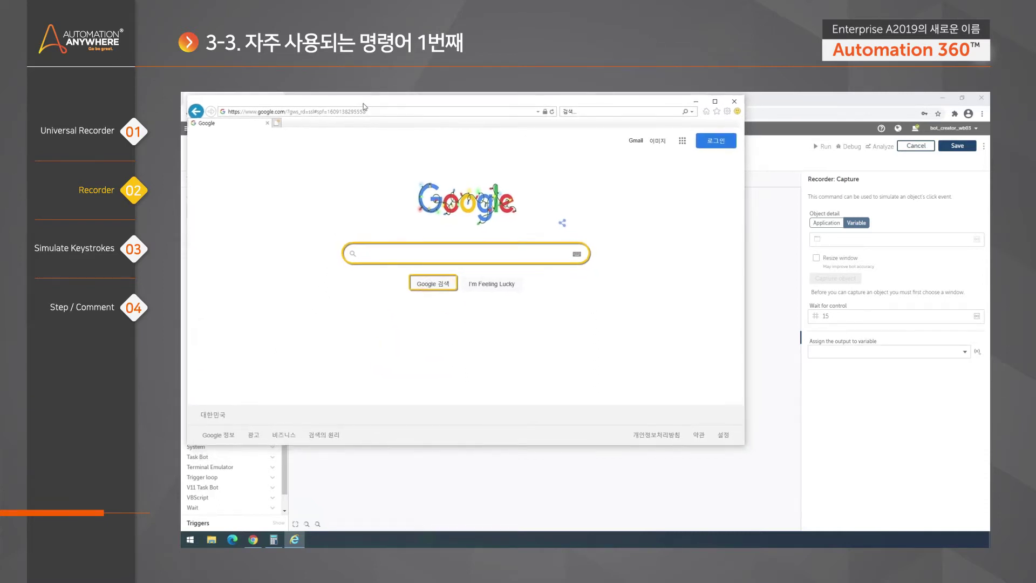
left_click_drag(744, 444, 807, 508)
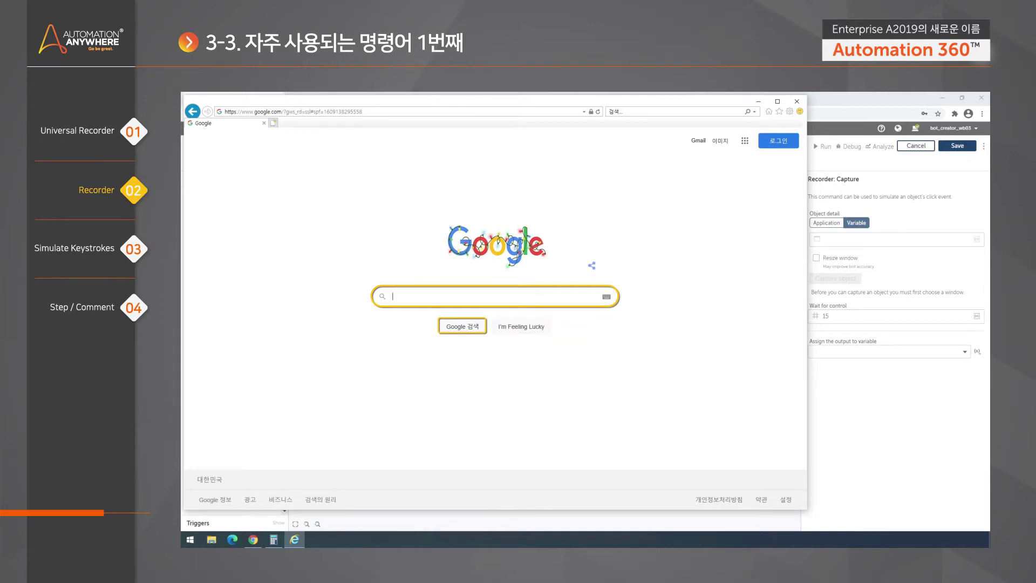
Search Google for USD to show the dollar-to-won converter, then return to the bot editor
type("123")
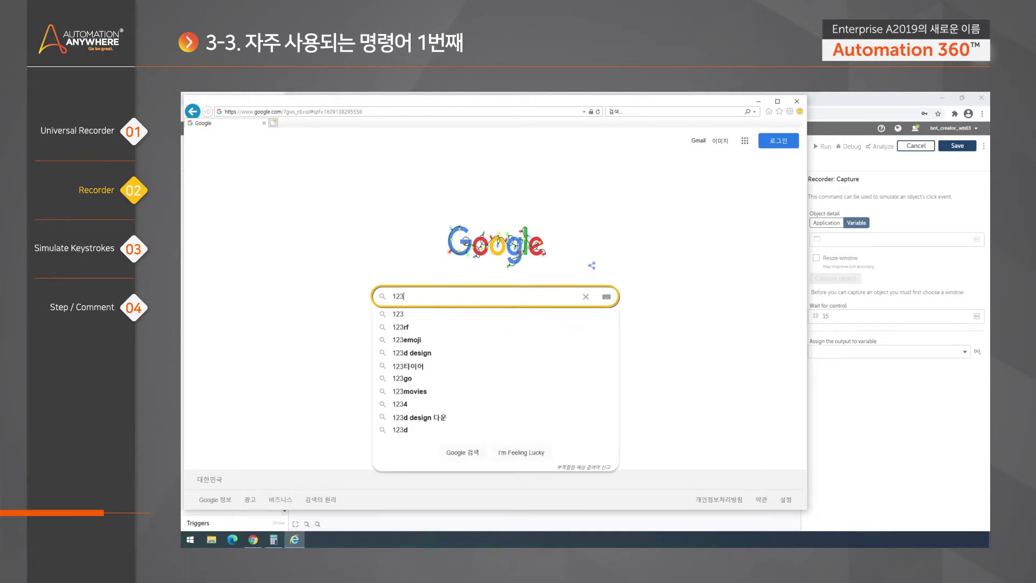
key("BackSpace")
key("BackSpace")
key("BackSpace")
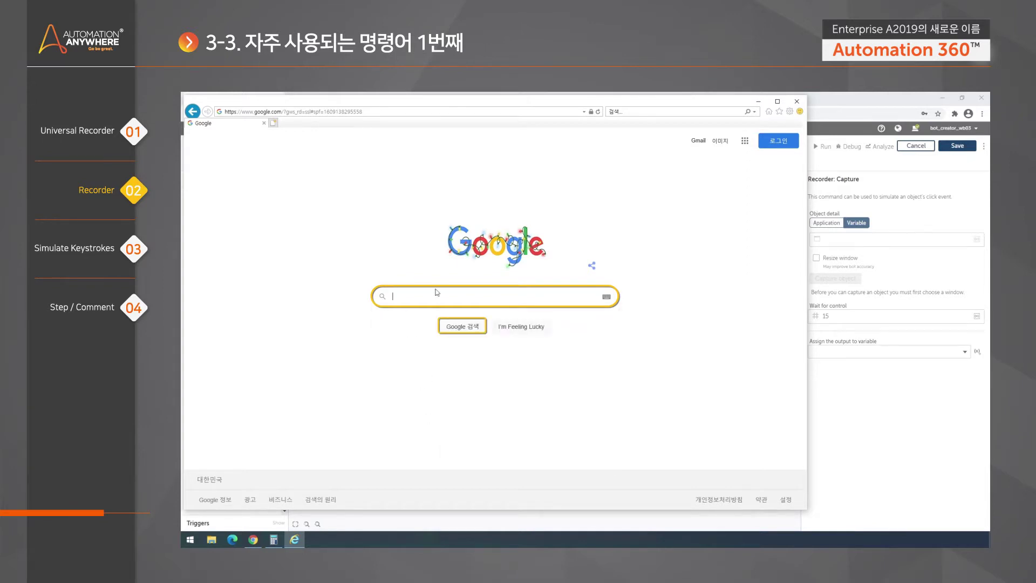
type("USD")
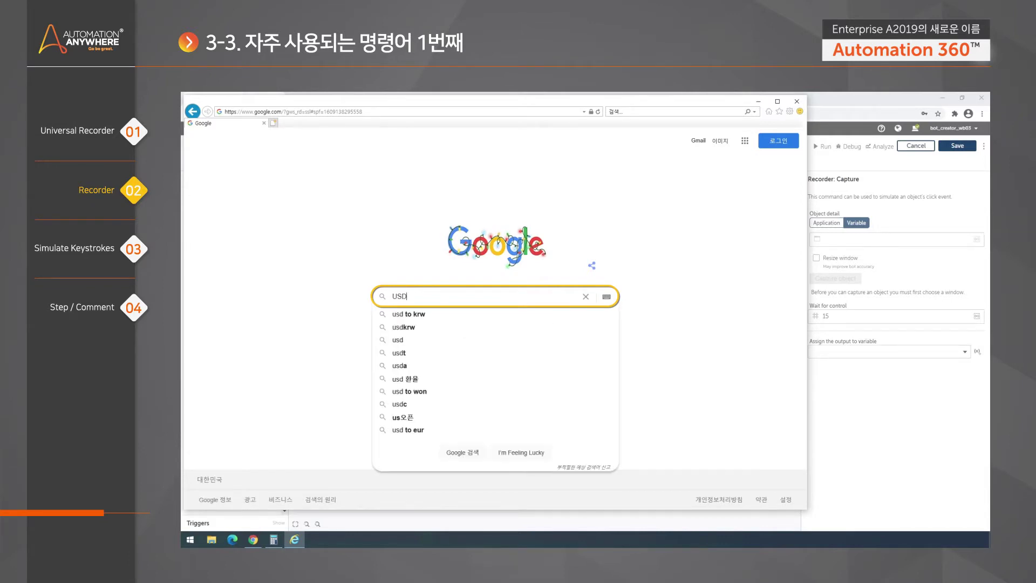
key("Return")
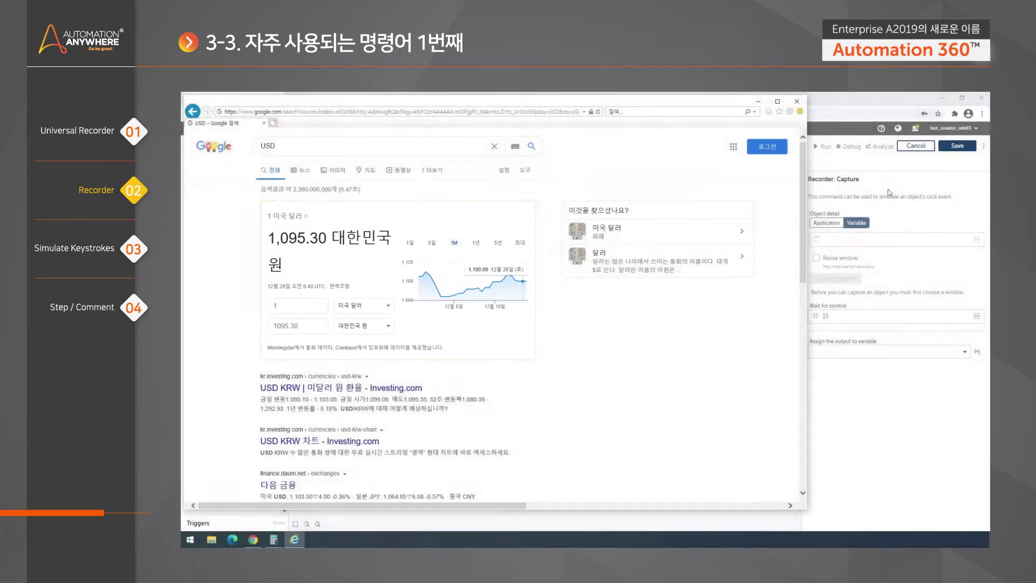
left_click(889, 192)
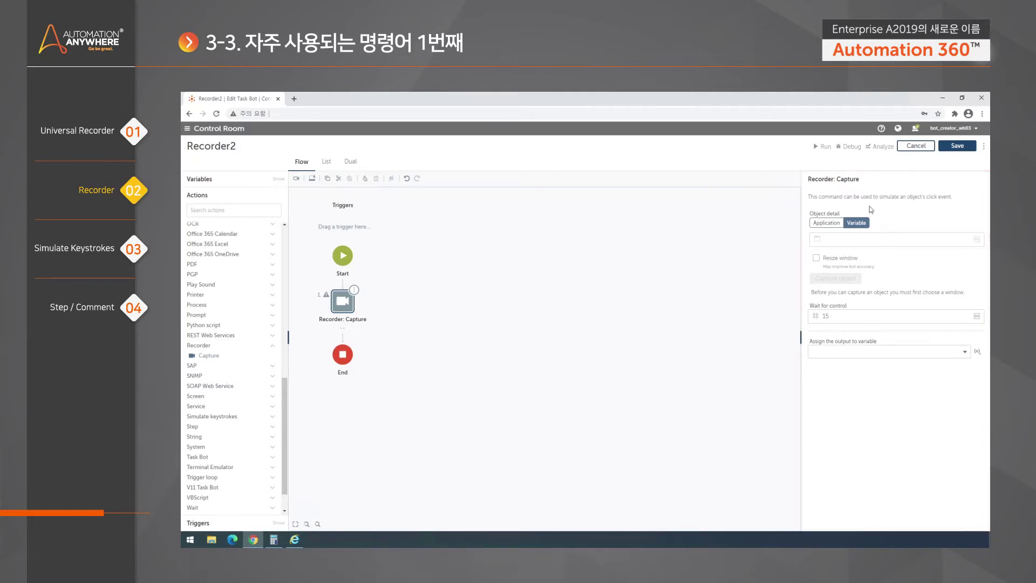
Set Object detail to Application and target the 'USD - Google 검색 - Internet Explorer' window
left_click(828, 224)
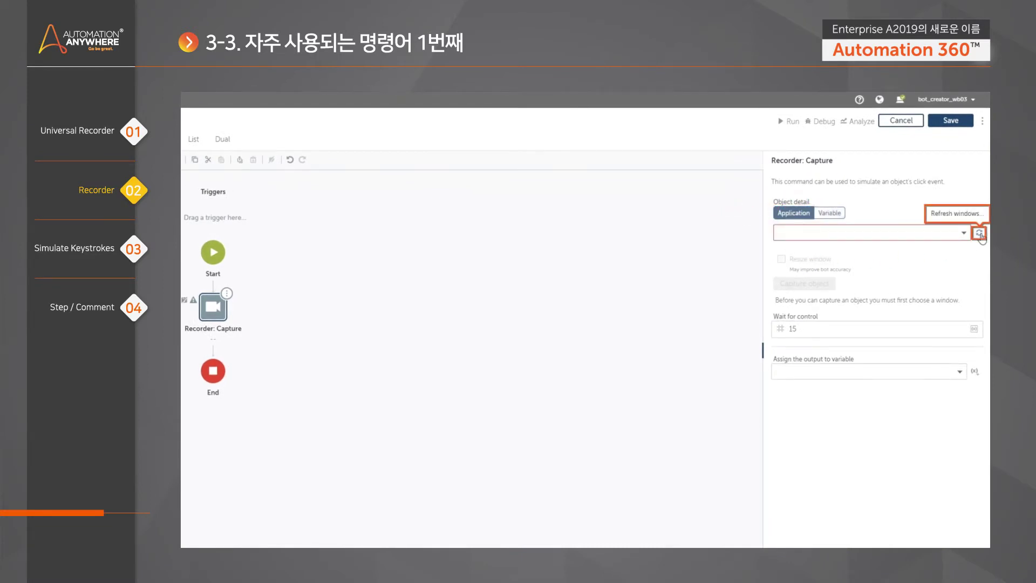
left_click(964, 235)
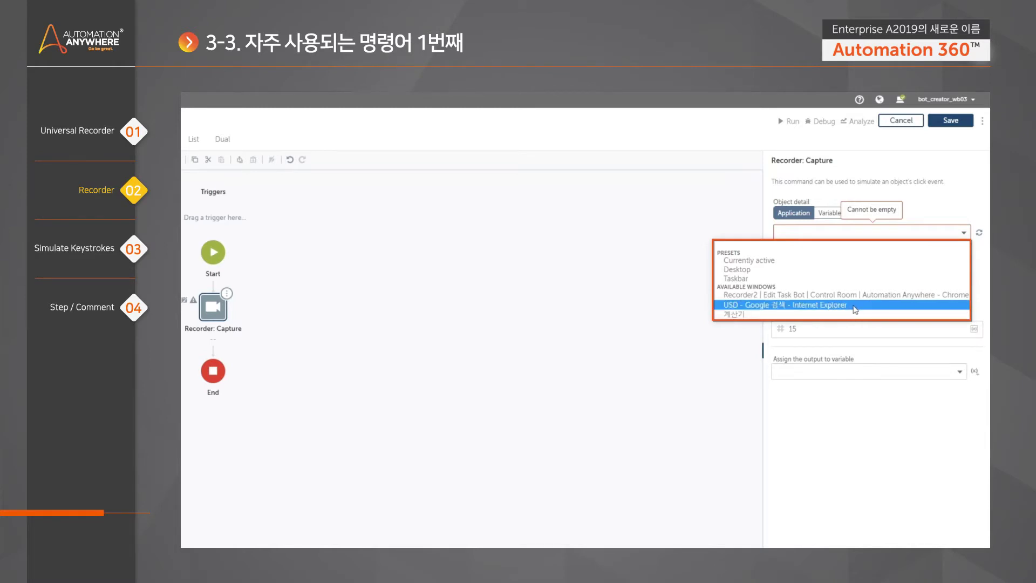
left_click(811, 306)
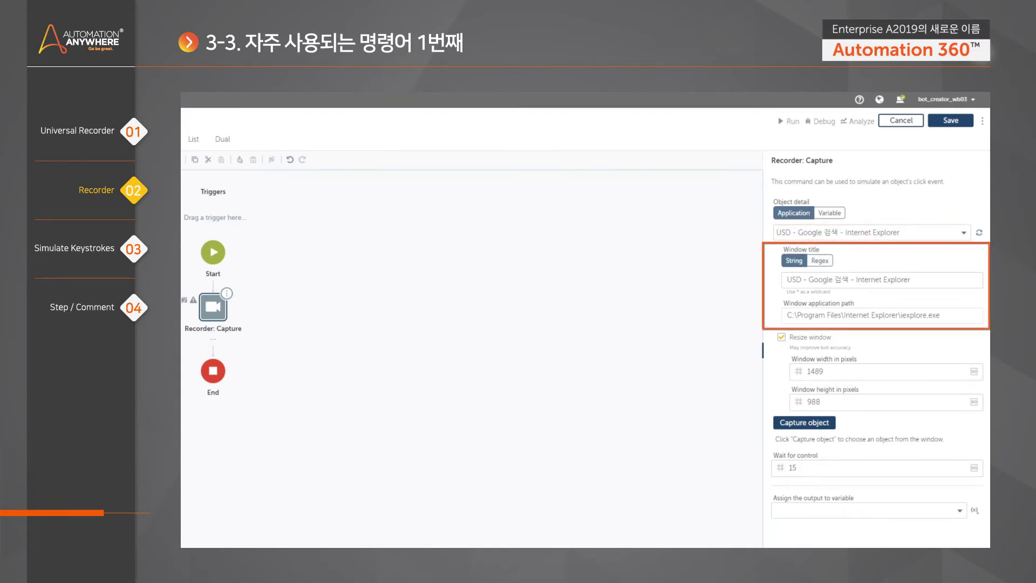
Replace 'USD' in the window title with '*', giving '* - Google 검색 - Internet Explorer'
left_click_drag(914, 280, 738, 288)
left_click(918, 263)
left_click_drag(942, 315, 785, 315)
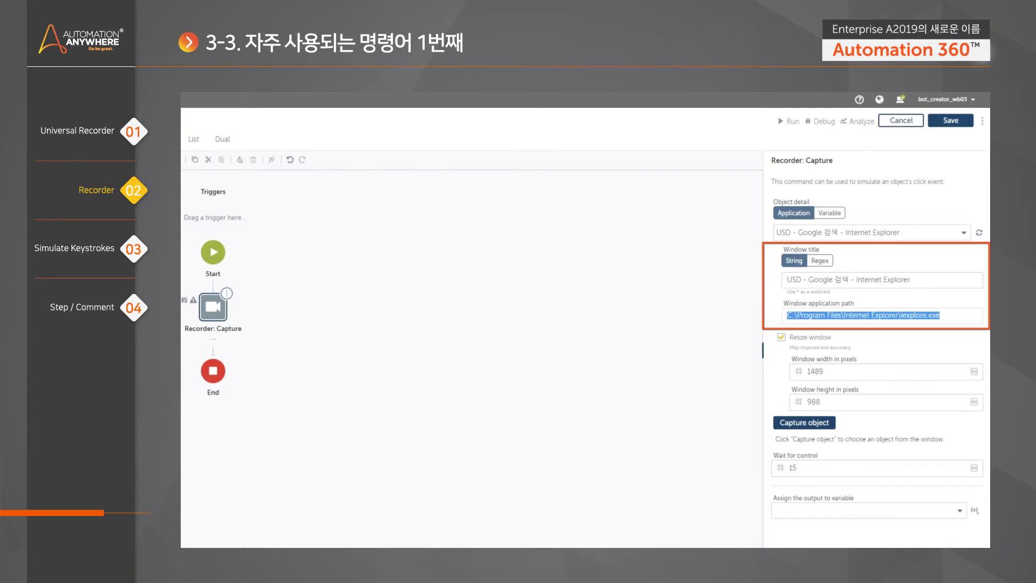
left_click_drag(911, 280, 881, 296)
left_click(882, 300)
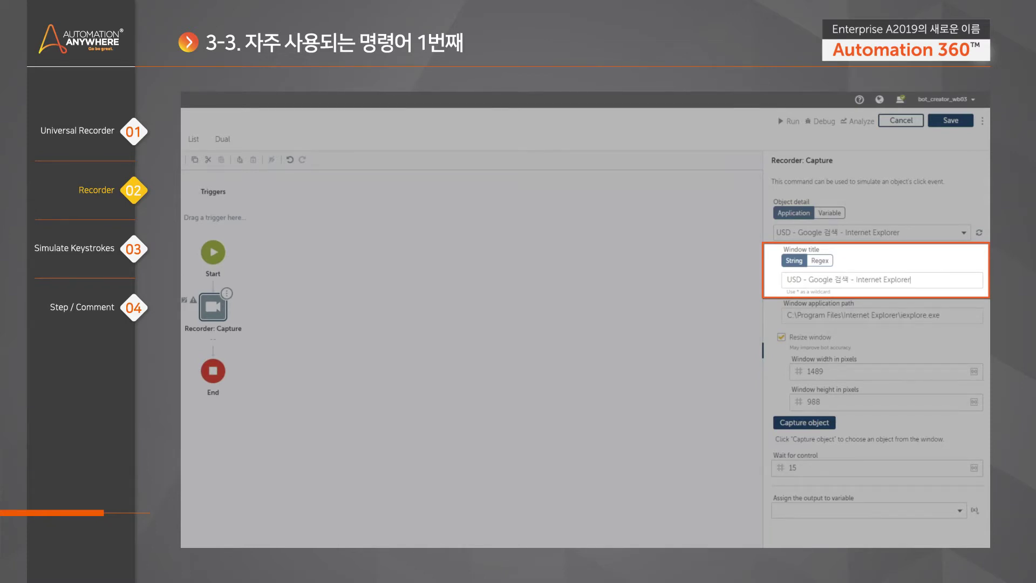
left_click_drag(909, 280, 774, 281)
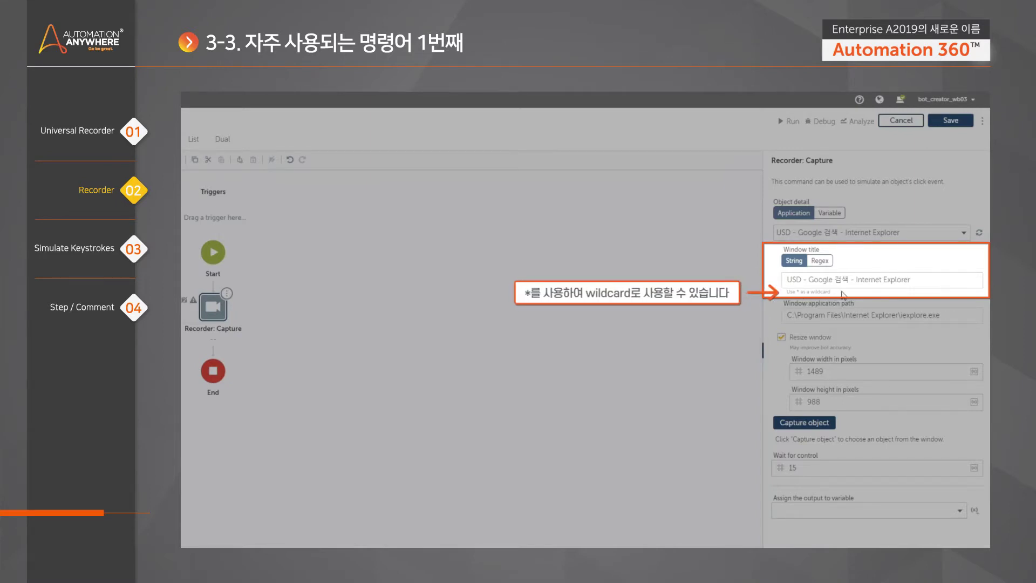
left_click_drag(802, 280, 776, 283)
type("*")
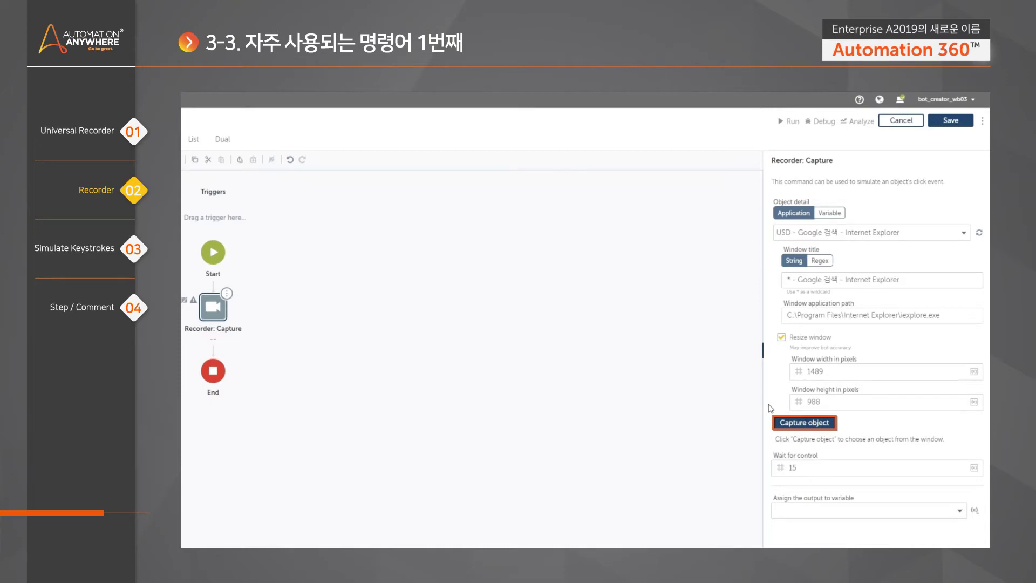
Capture the converter's 1095.30 won-amount box as a TEXTBOX object and open the page preview
left_click(803, 423)
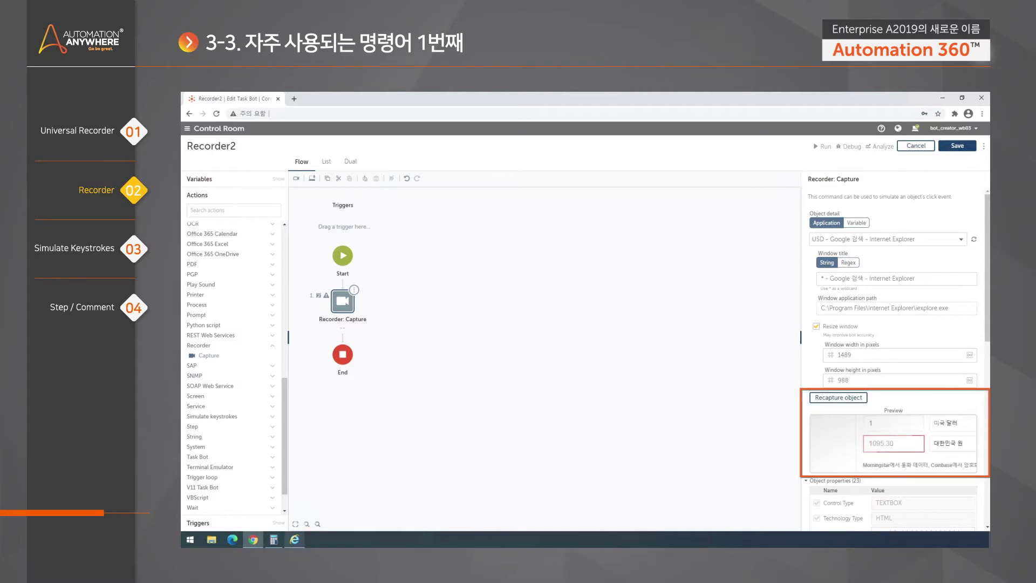
left_click(295, 539)
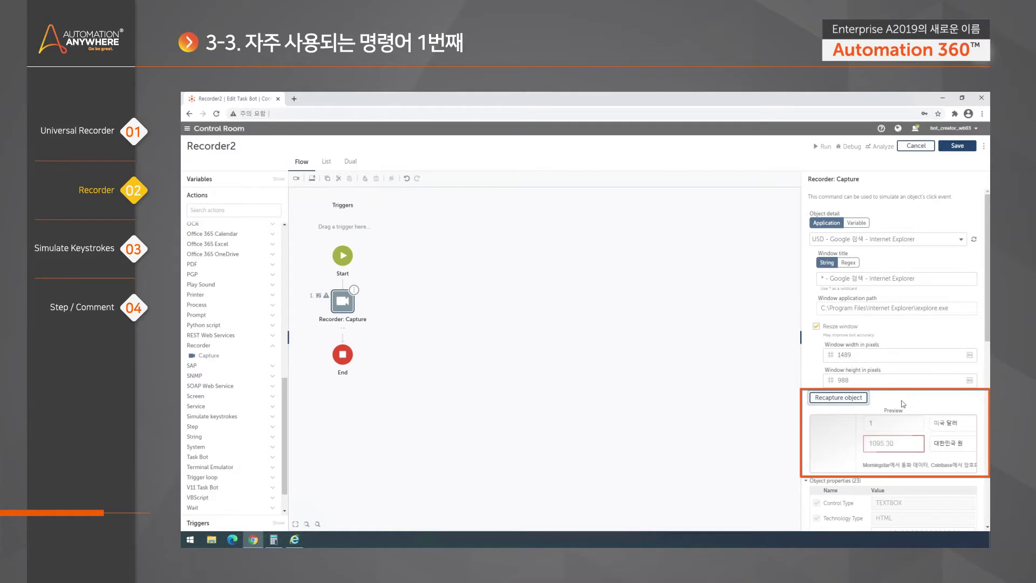
left_click_drag(986, 335, 987, 365)
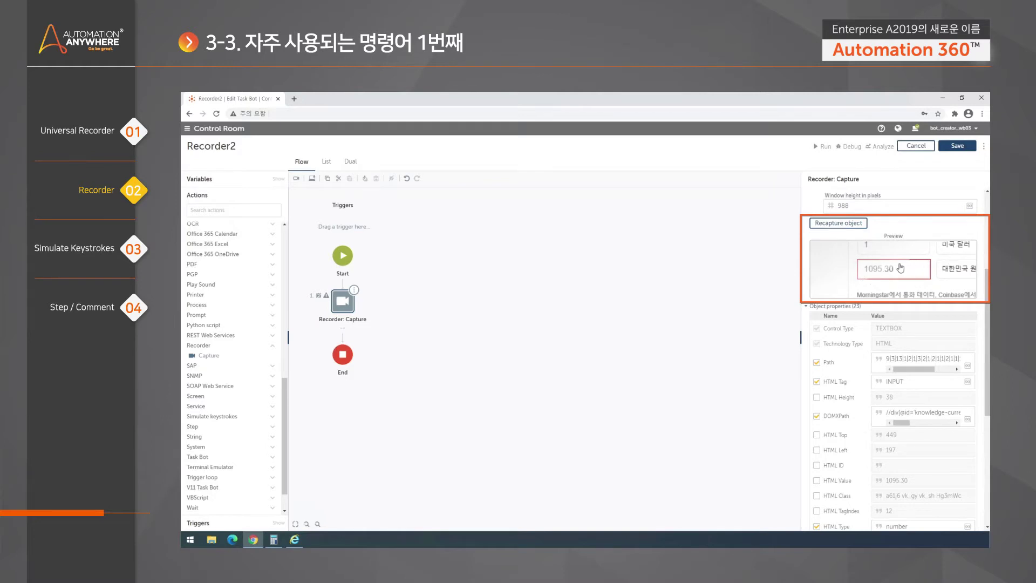
left_click(904, 268)
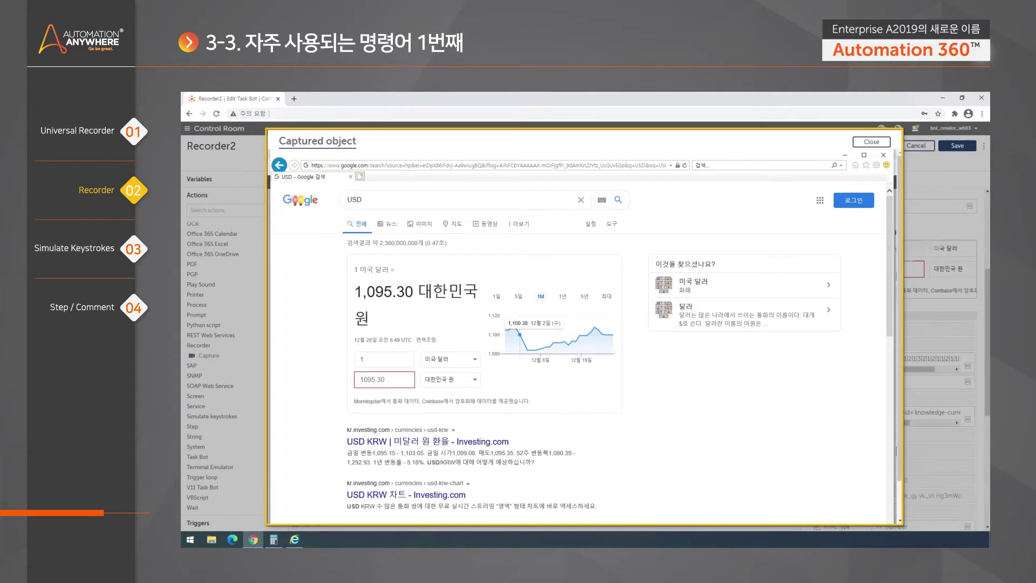
Close the capture preview and scroll the Capture properties down to the Action dropdown
left_click(874, 143)
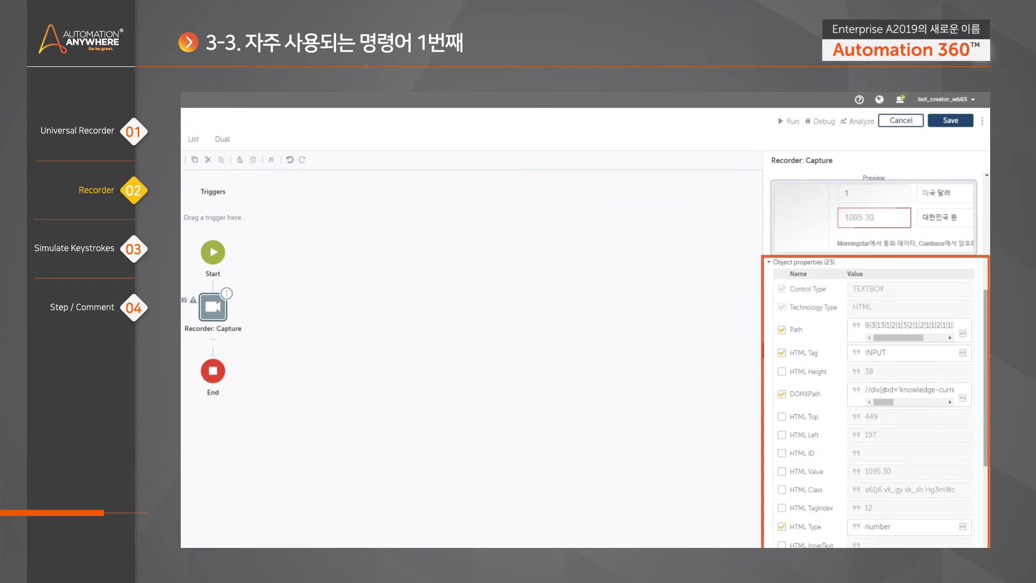
scroll(987, 363, "down", 2)
scroll(985, 377, "down", 1)
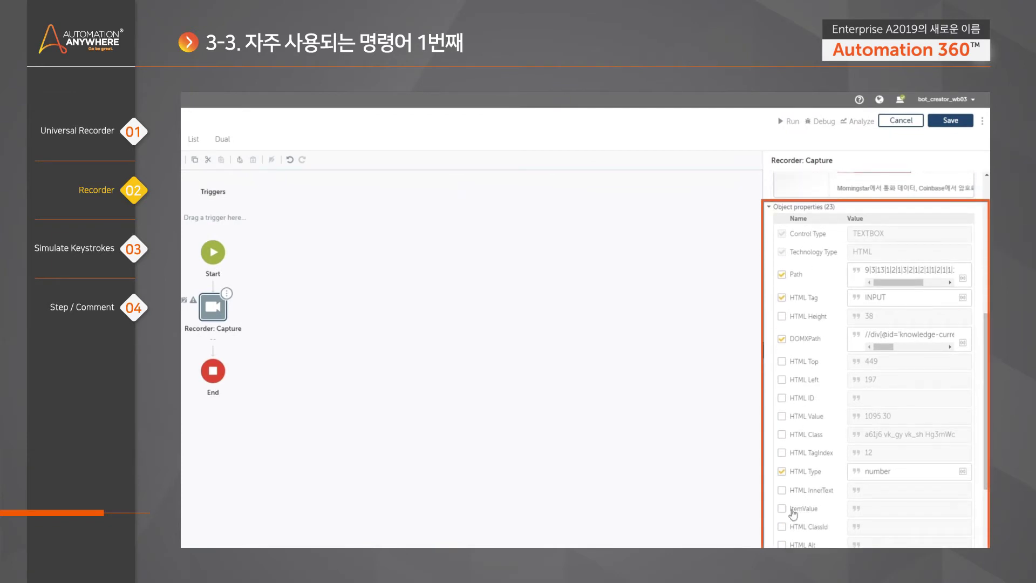
scroll(983, 339, "down", 5)
scroll(982, 339, "up", 5)
scroll(838, 287, "up", 3)
scroll(837, 287, "down", 8)
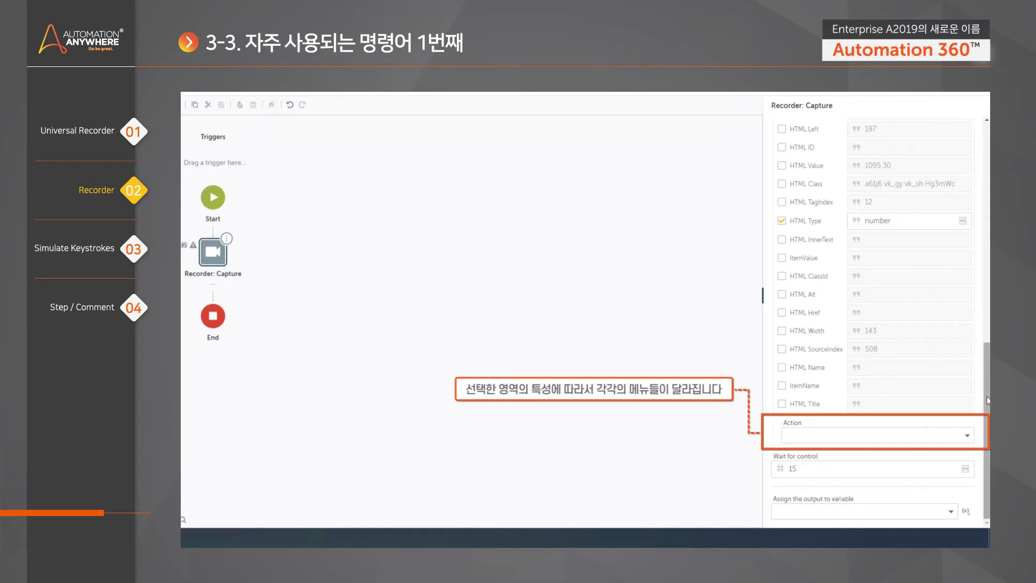
Compare the Action choices against the 1095.30 field in Internet Explorer, then reopen the Action list
left_click(968, 437)
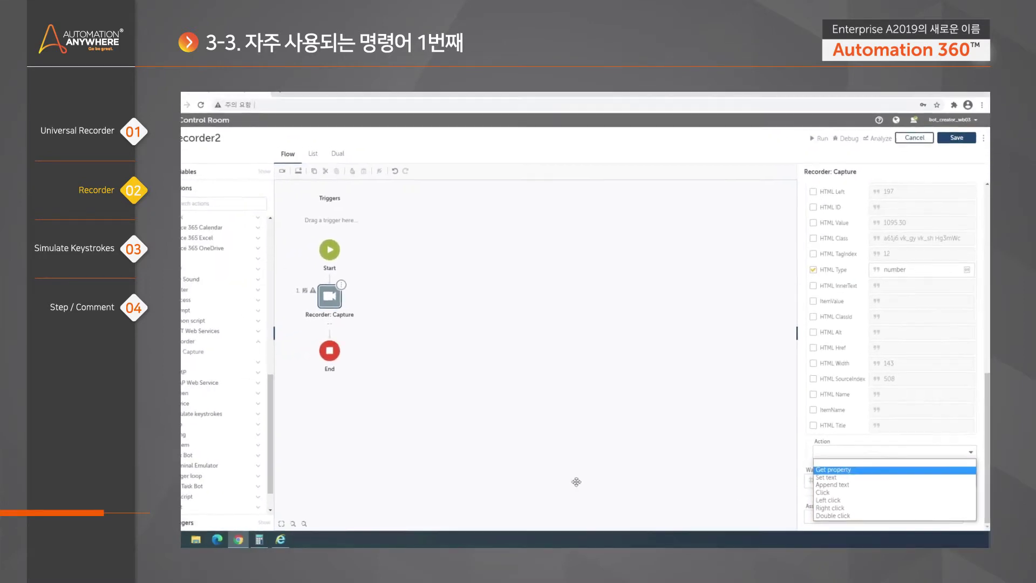
left_click(280, 539)
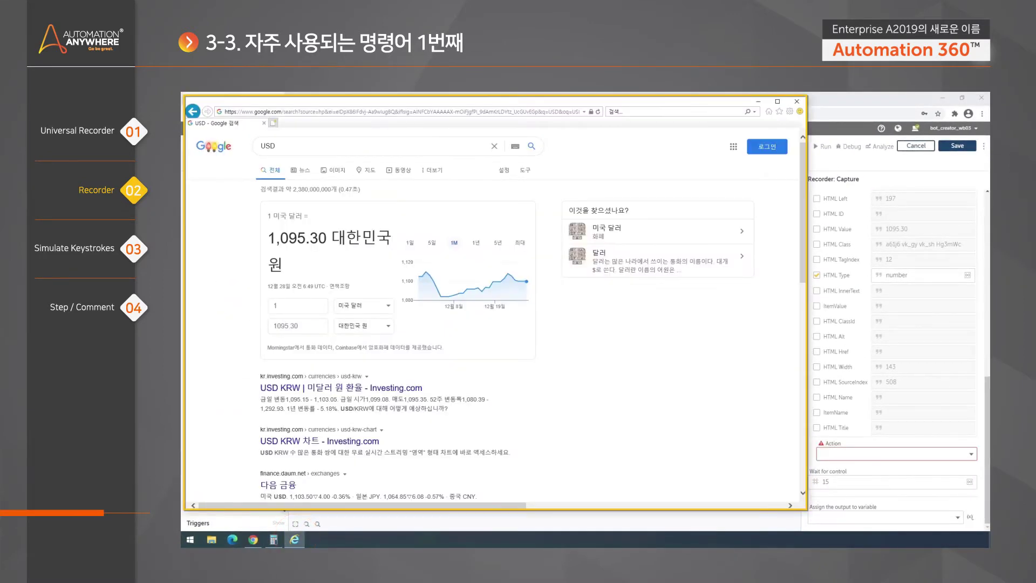
left_click(298, 326)
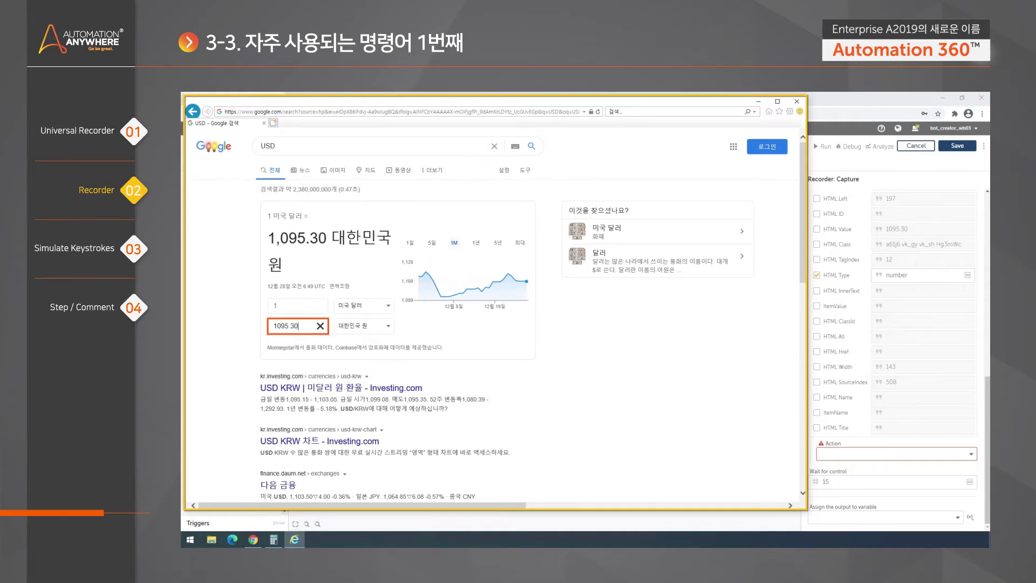
left_click(851, 443)
left_click(874, 438)
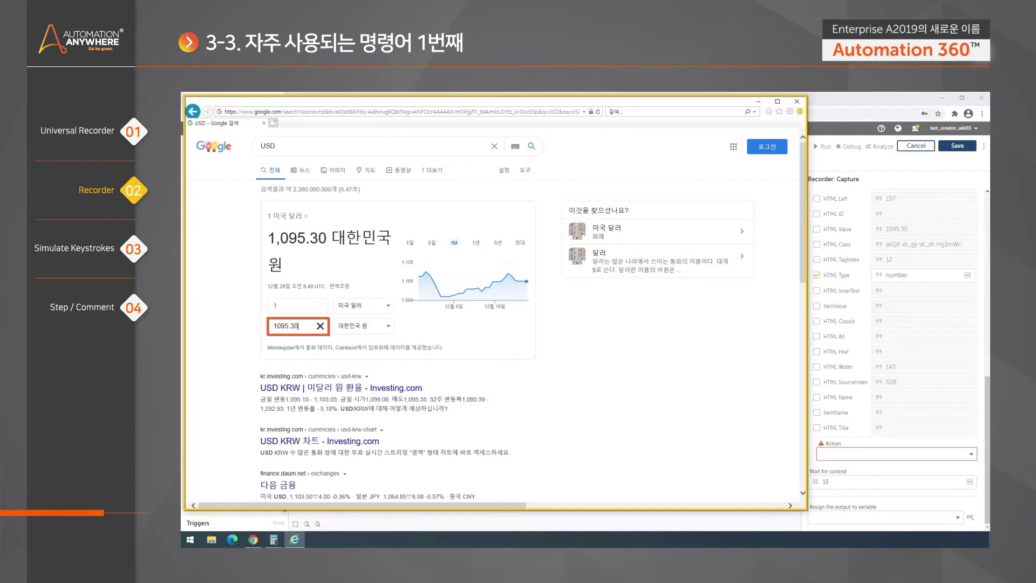
left_click(296, 326)
key("ctrl+a")
left_click(301, 344)
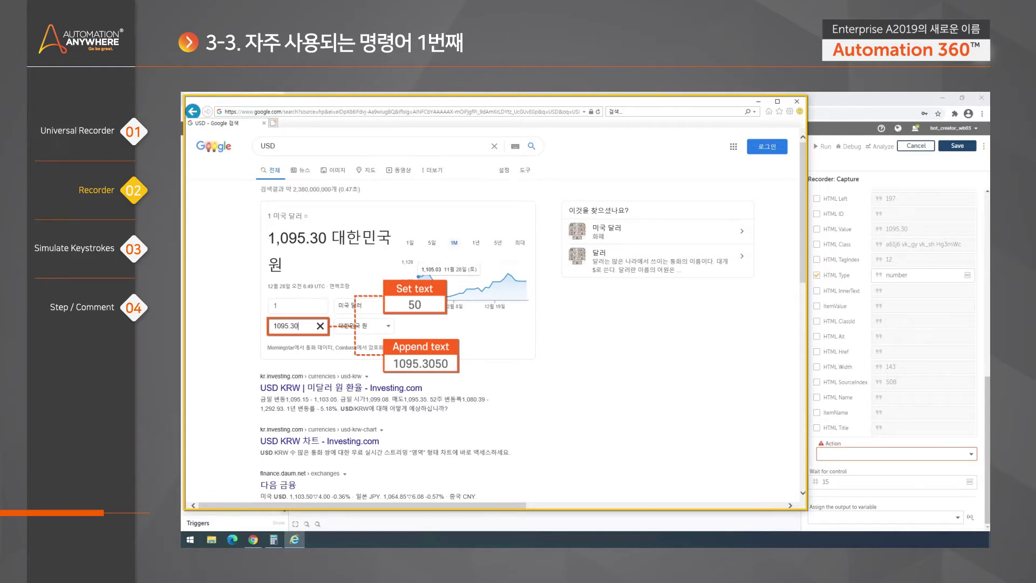
Review the Capture step's Action options and close the list without choosing one
left_click(972, 455)
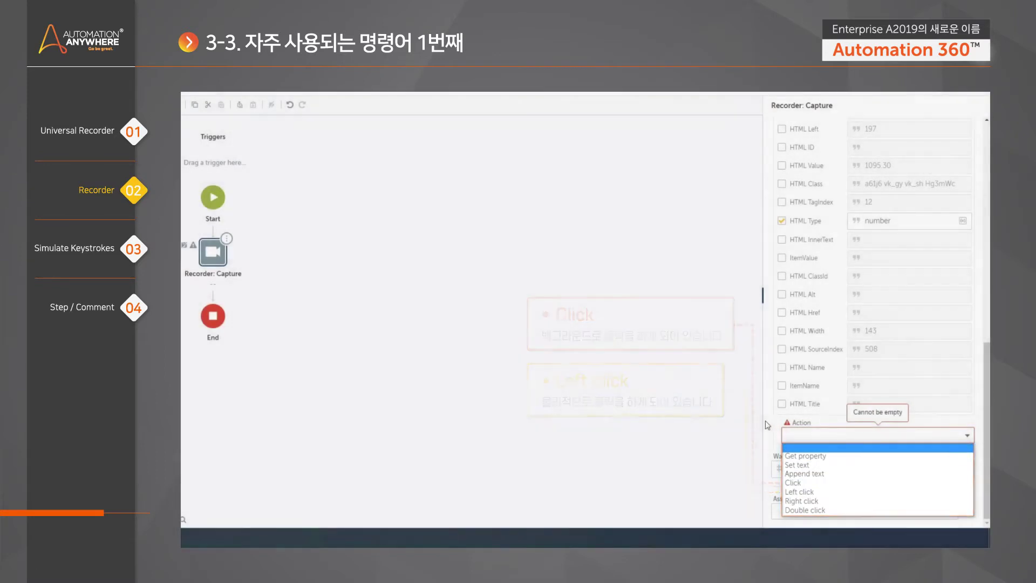
left_click(771, 428)
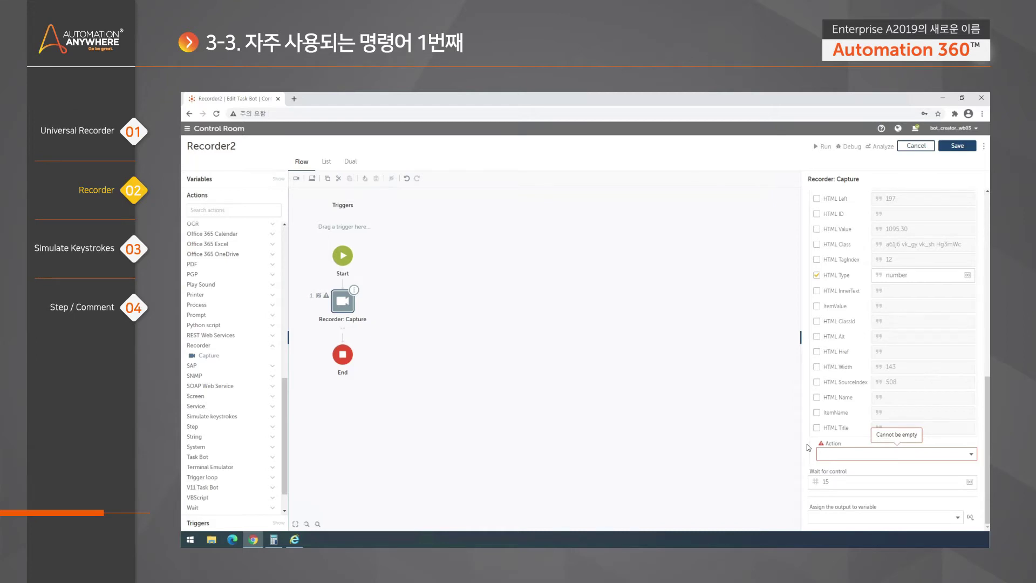
left_click(294, 539)
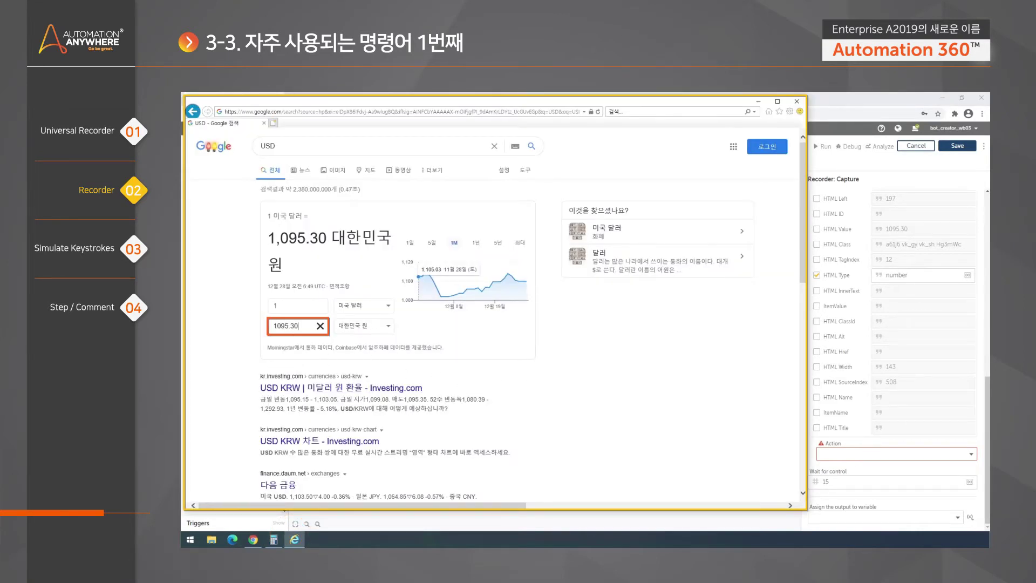
left_click(300, 326)
left_click(570, 366)
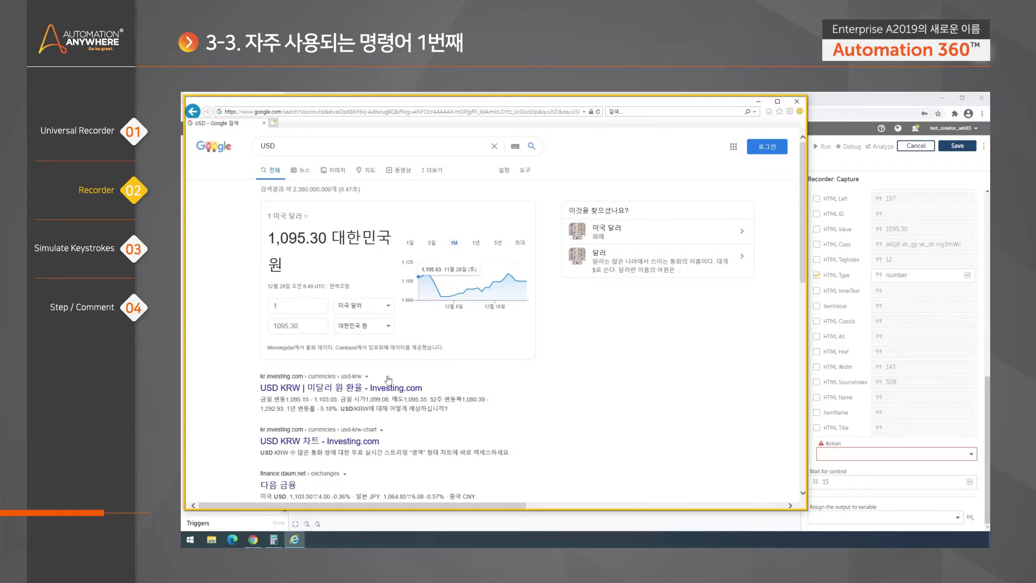
left_click(308, 326)
left_click(899, 444)
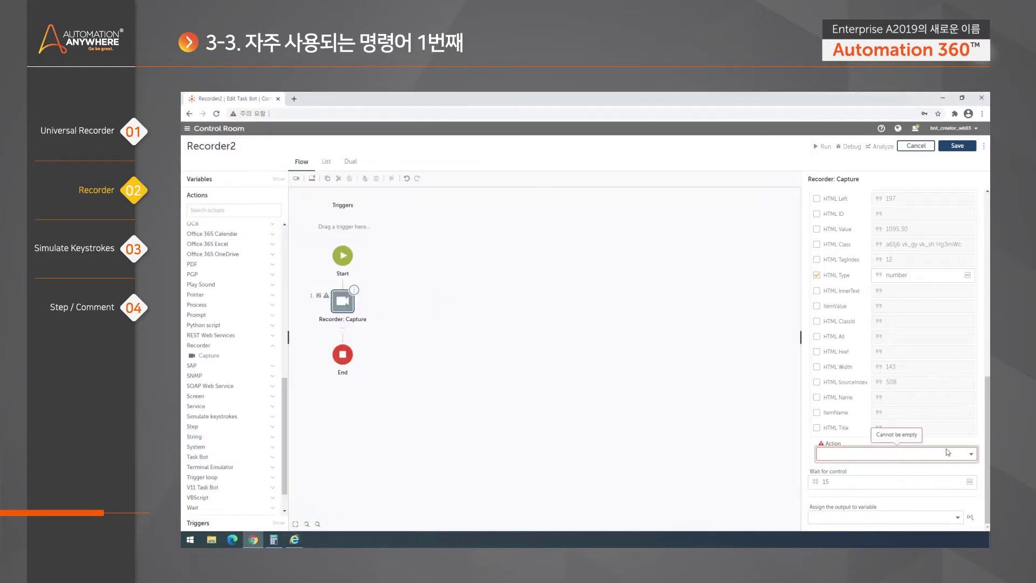
Check the Google USD page in Internet Explorer, then reopen the Capture step's Action dropdown
left_click(944, 453)
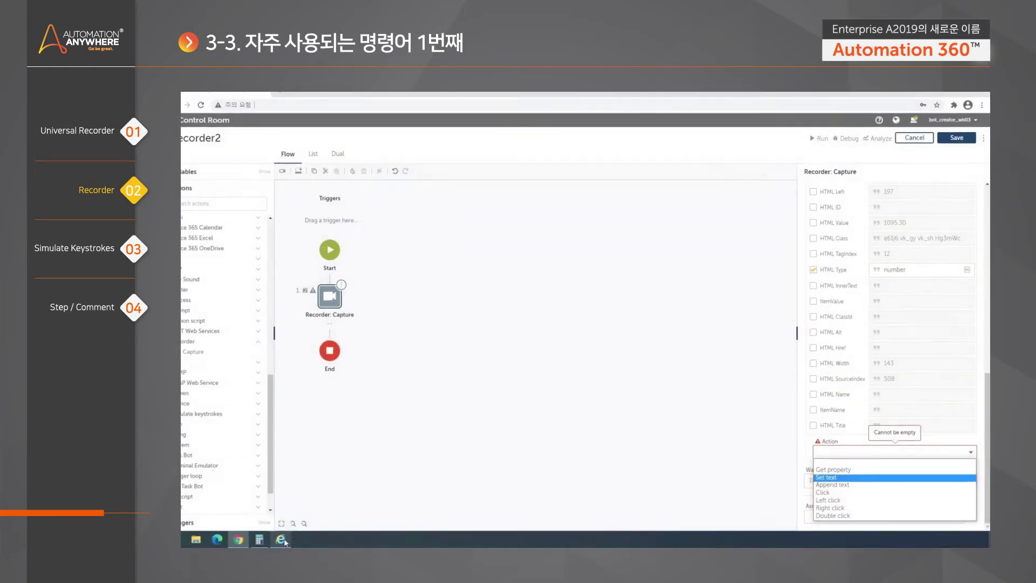
left_click(295, 539)
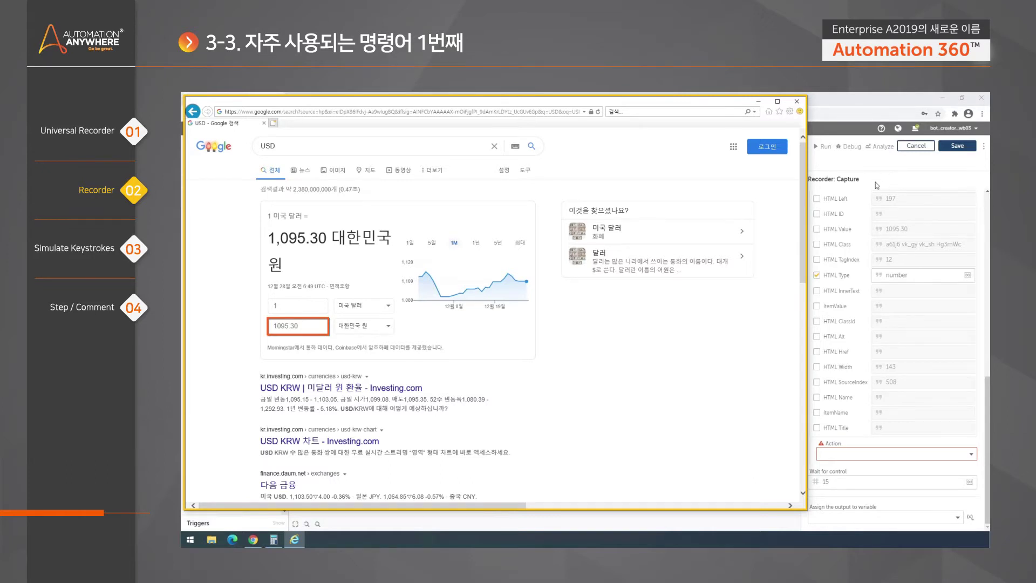
left_click(880, 169)
left_click(970, 453)
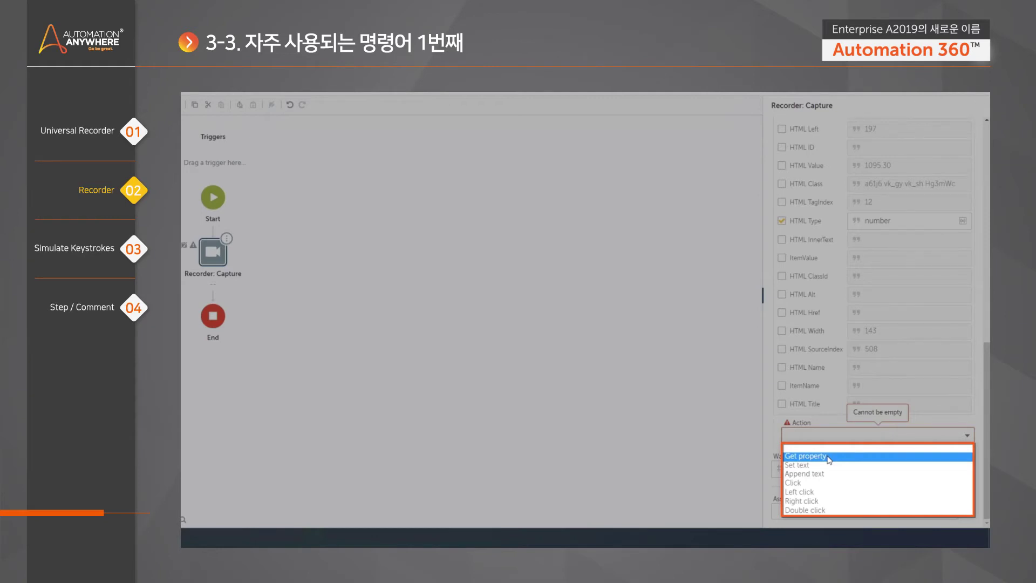
Choose Get property as the Capture action and focus the empty Property name field
left_click(826, 456)
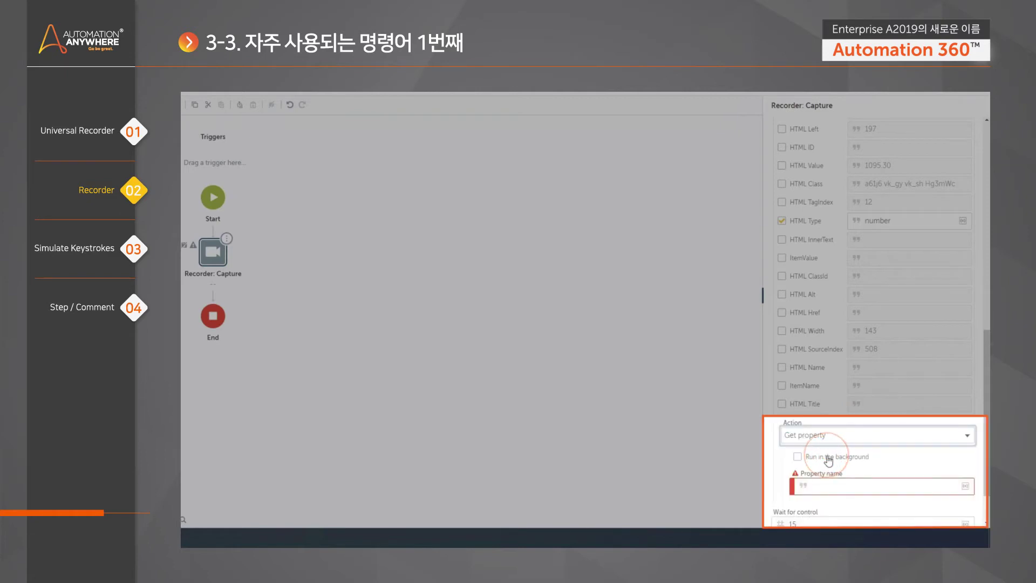
scroll(874, 432, "down", 1)
left_click(811, 430)
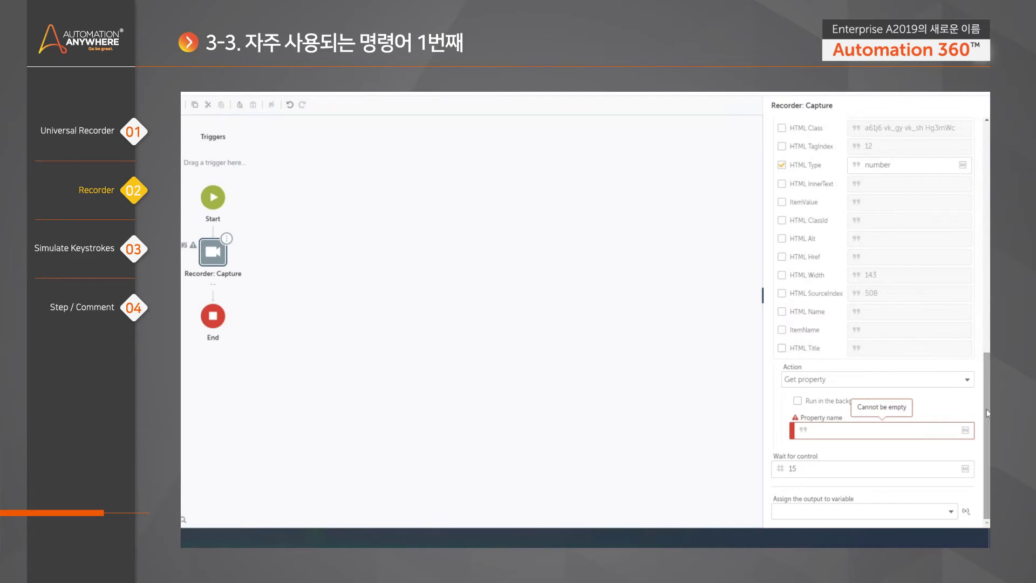
mouse_move(986, 413)
left_mouse_down()
mouse_move(985, 238)
mouse_move(985, 303)
mouse_move(985, 286)
left_mouse_up()
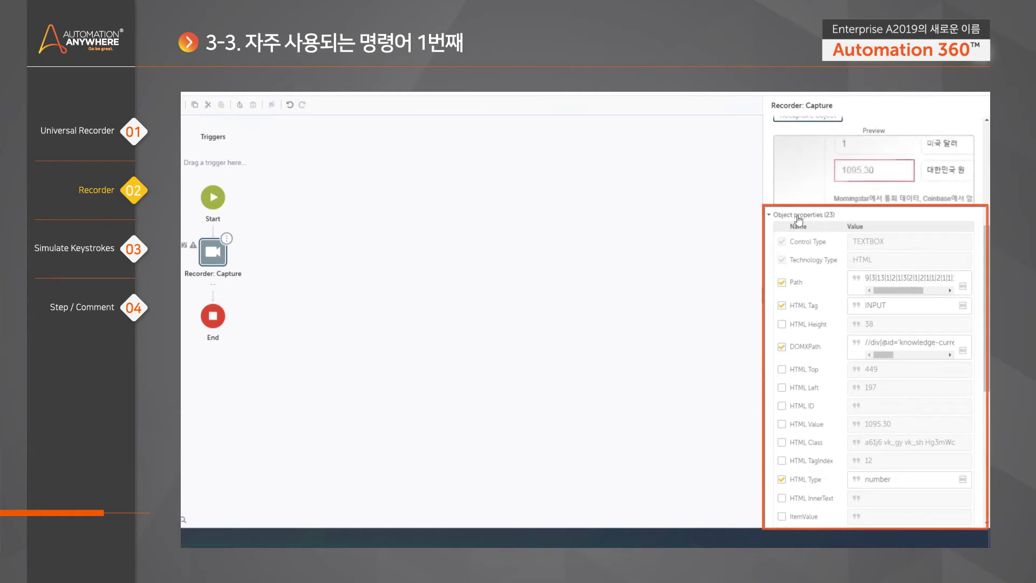
Return to the Recorder2 editor to review the Capture step's TEXTBOX object properties for 1095.30
left_click_drag(987, 266, 989, 274)
scroll(989, 274, "down", 3)
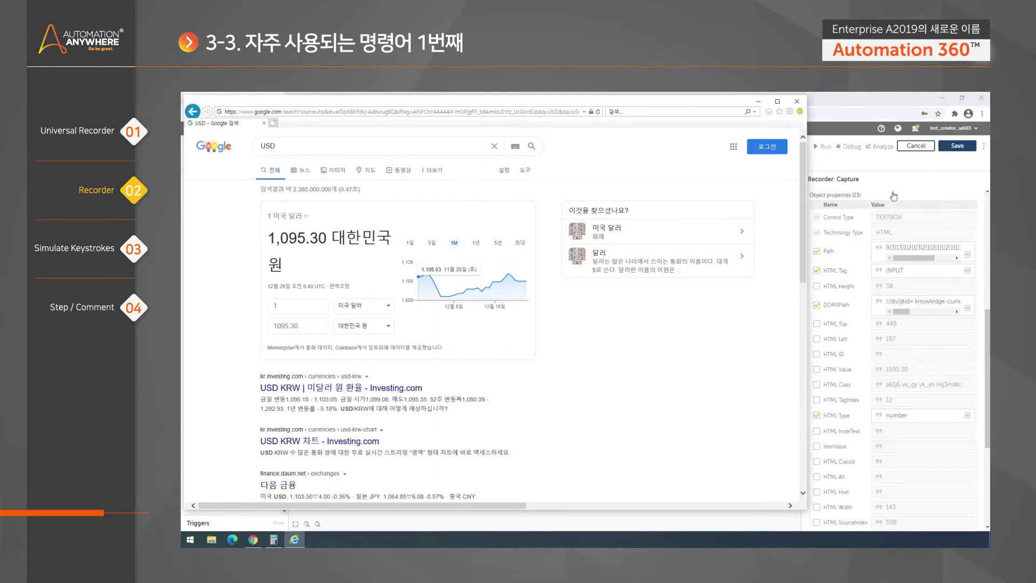
left_click(875, 173)
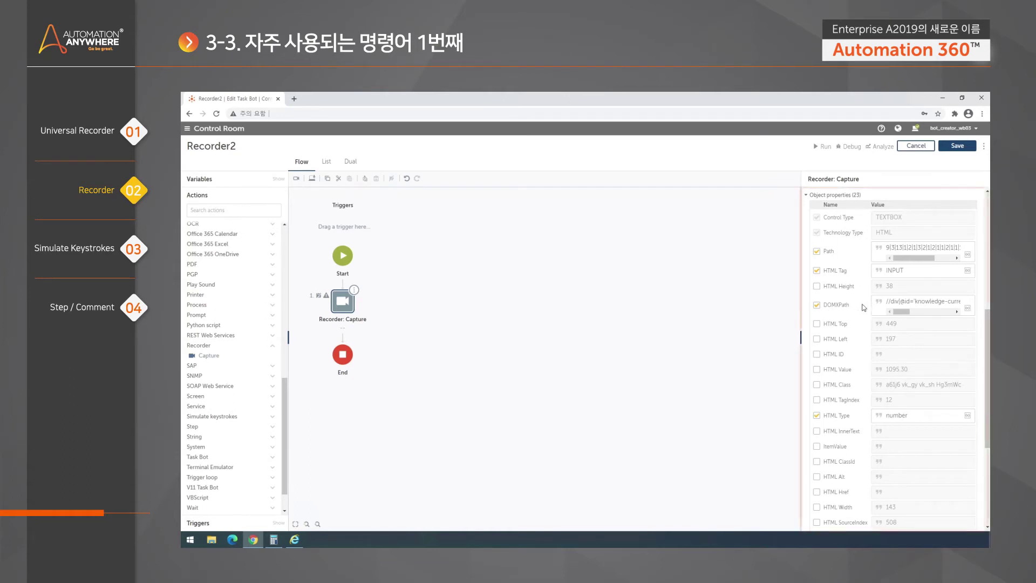
Bring the Google USD search results page back into view
scroll(989, 397, "down", 2)
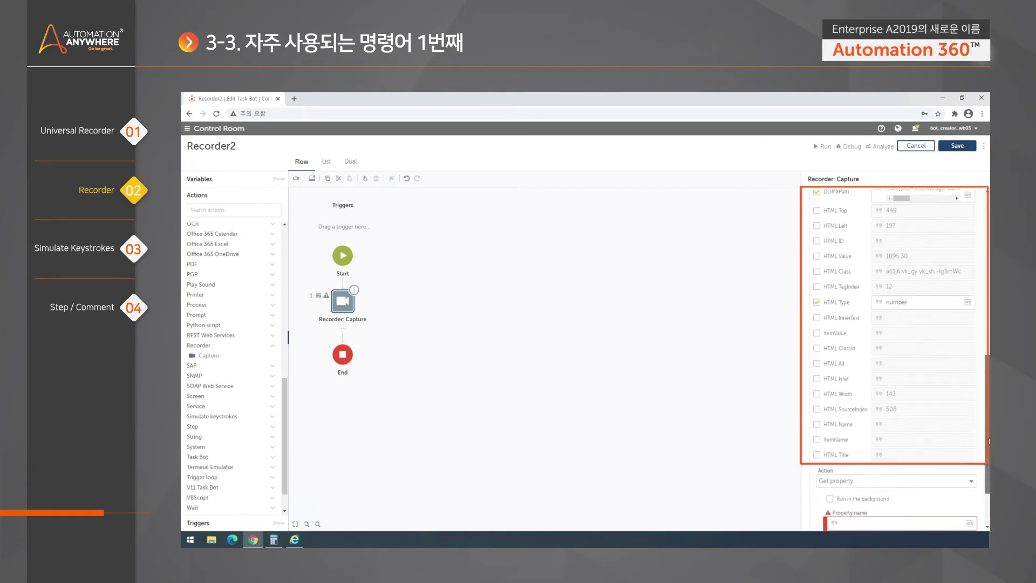
scroll(989, 398, "up", 2)
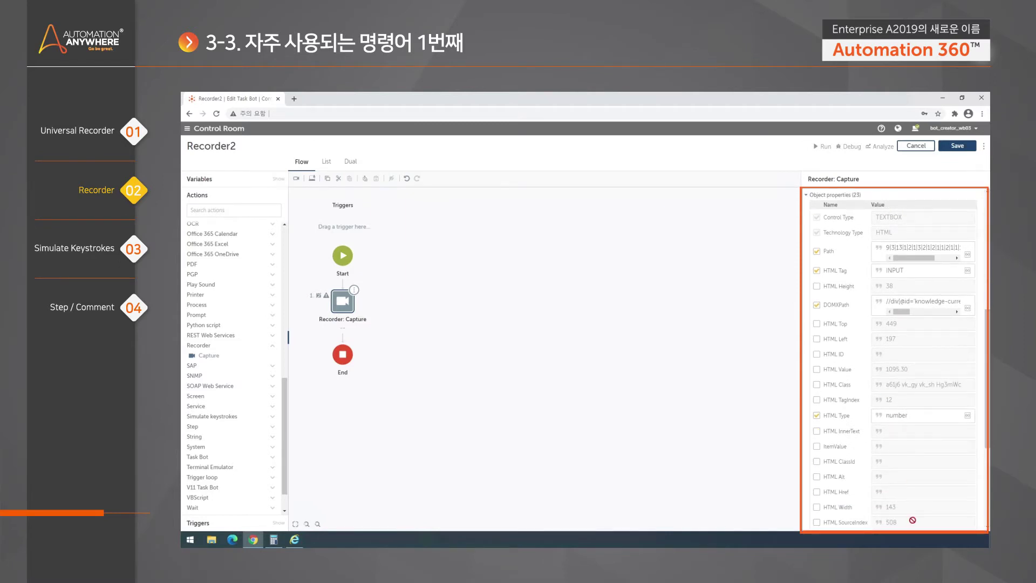
scroll(932, 501, "up", 1)
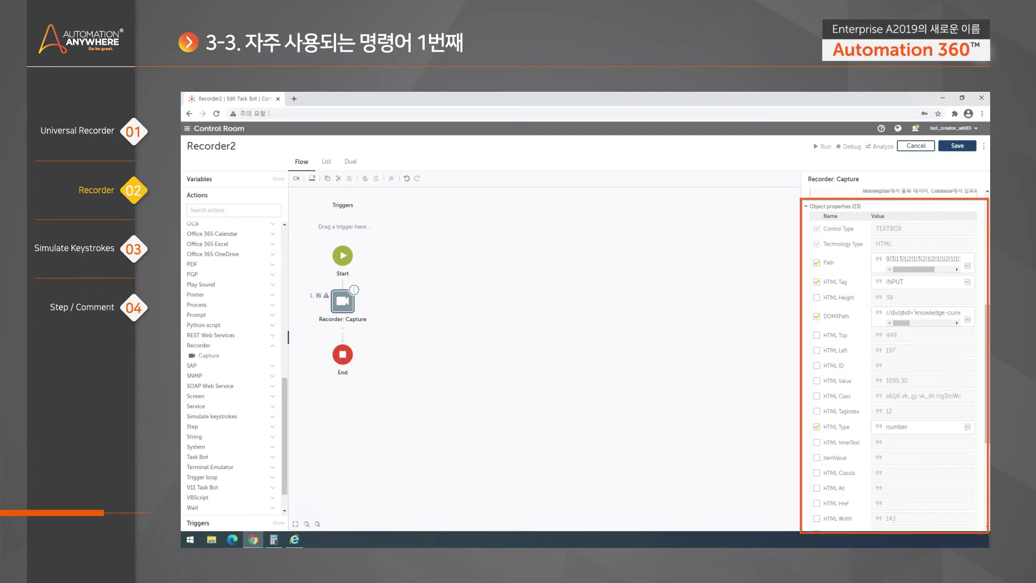
scroll(986, 373, "down", 2)
scroll(894, 351, "down", 2)
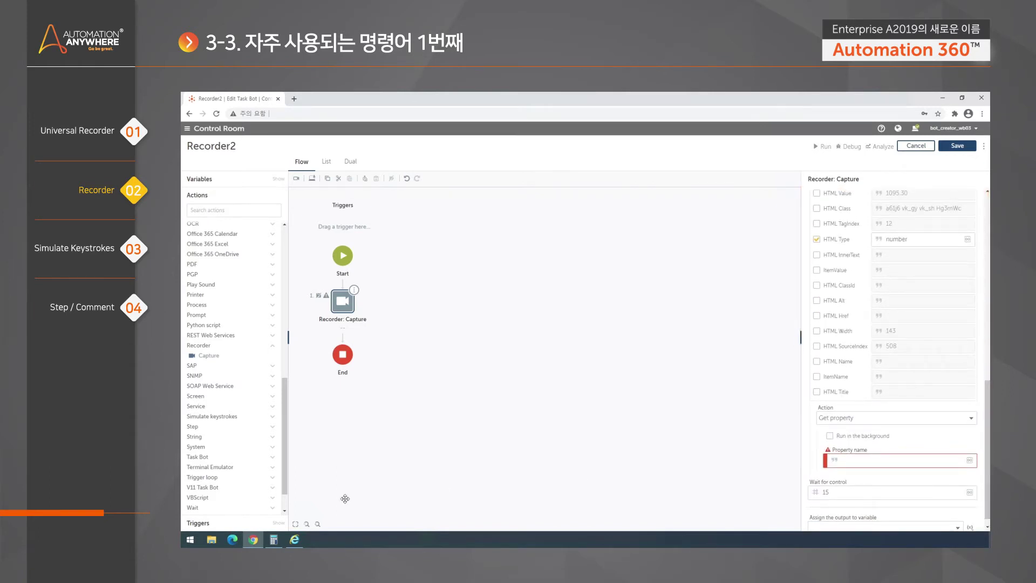
left_click(298, 541)
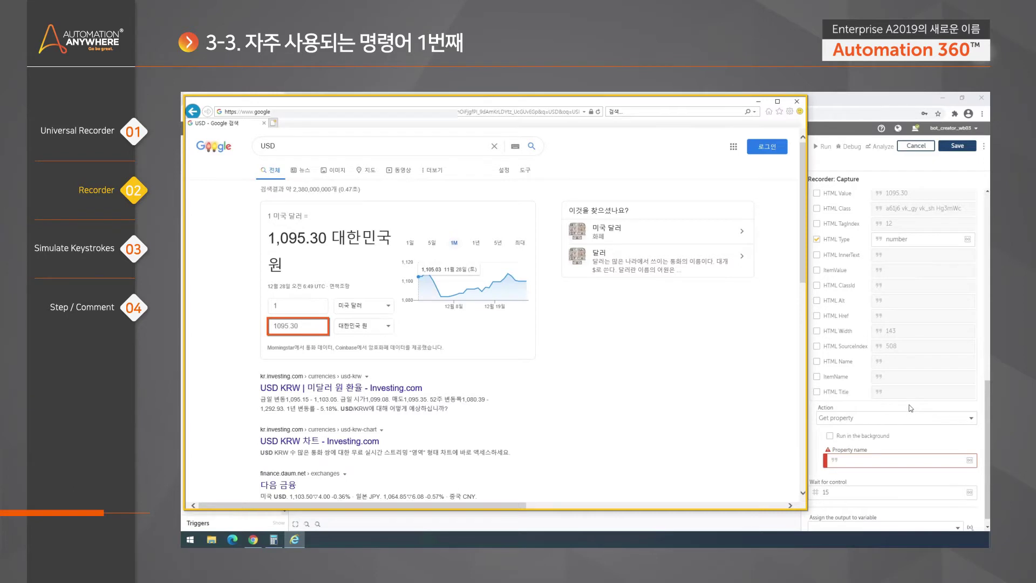
Copy the 'HTML Value' property name and bring up the empty Property name field's edit menu
mouse_move(987, 416)
left_mouse_down()
mouse_move(985, 351)
mouse_move(987, 375)
left_mouse_up()
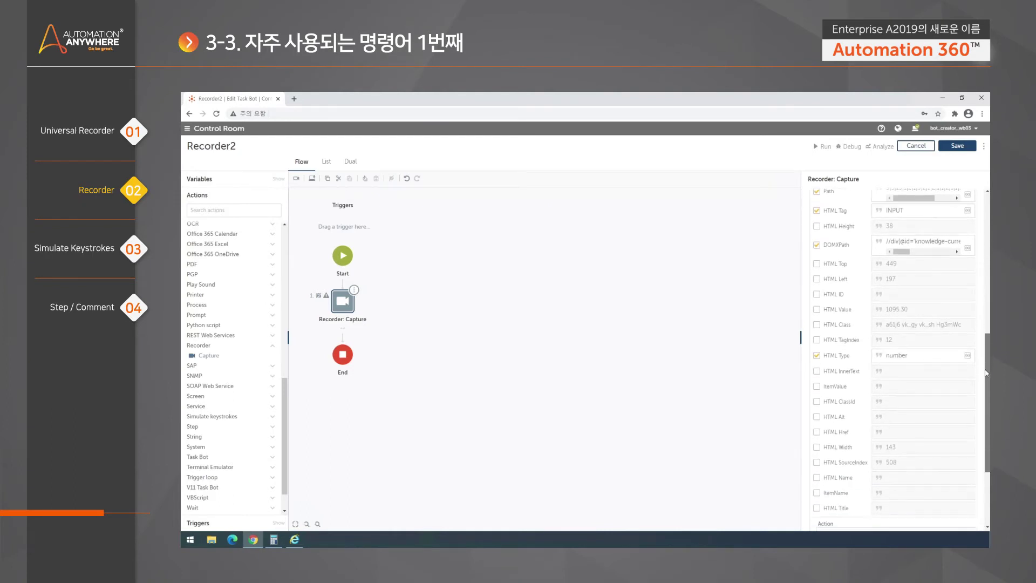
left_click_drag(853, 309, 823, 309)
right_click(837, 312)
left_click(855, 318)
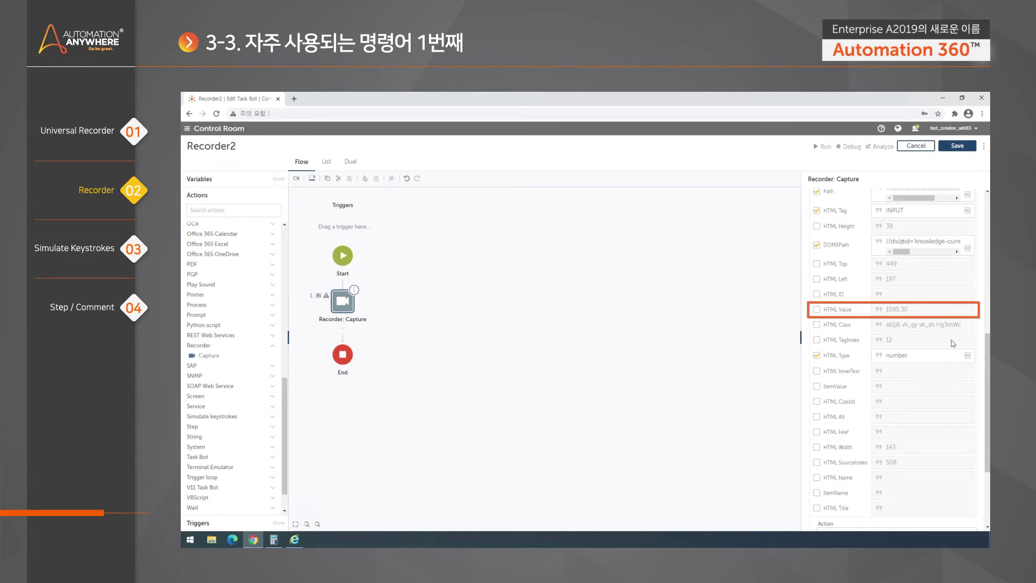
left_click_drag(987, 361, 990, 410)
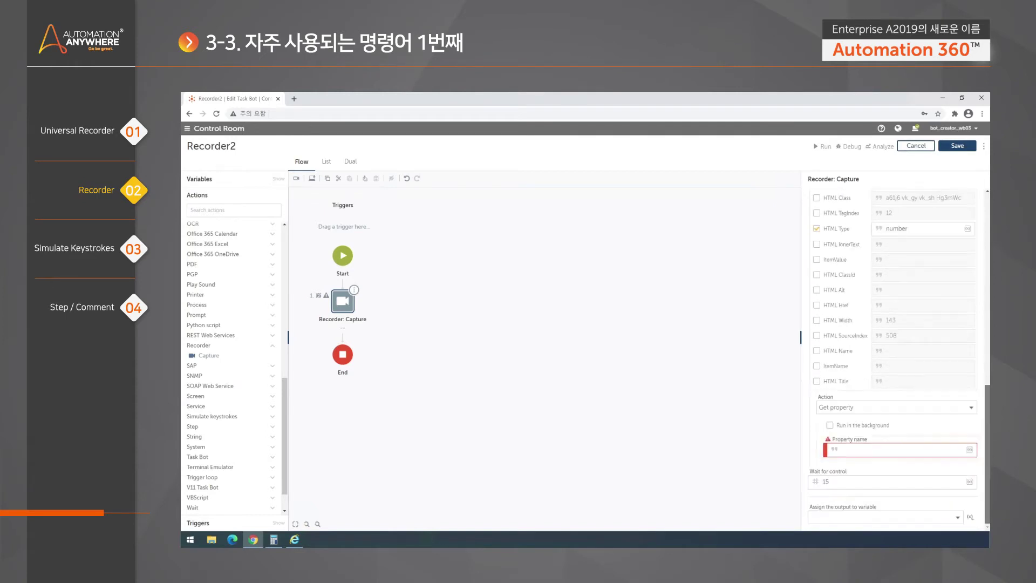
right_click(877, 450)
Paste 'HTML Value' into the Get property action's Property name field and review the settings
left_click(908, 381)
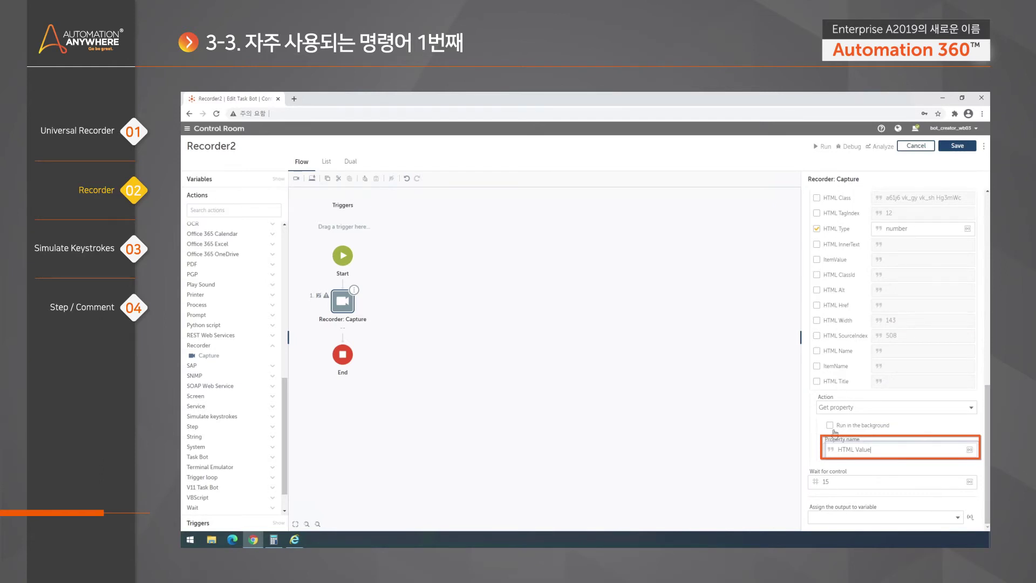
left_click(806, 454)
scroll(807, 451, "up", 1)
scroll(806, 451, "up", 2)
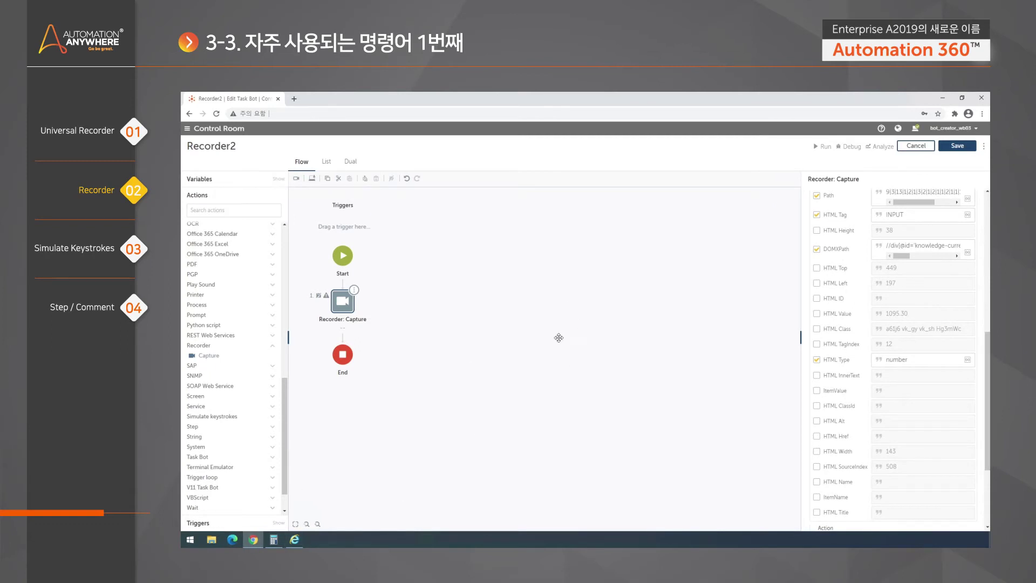
scroll(989, 388, "up", 1)
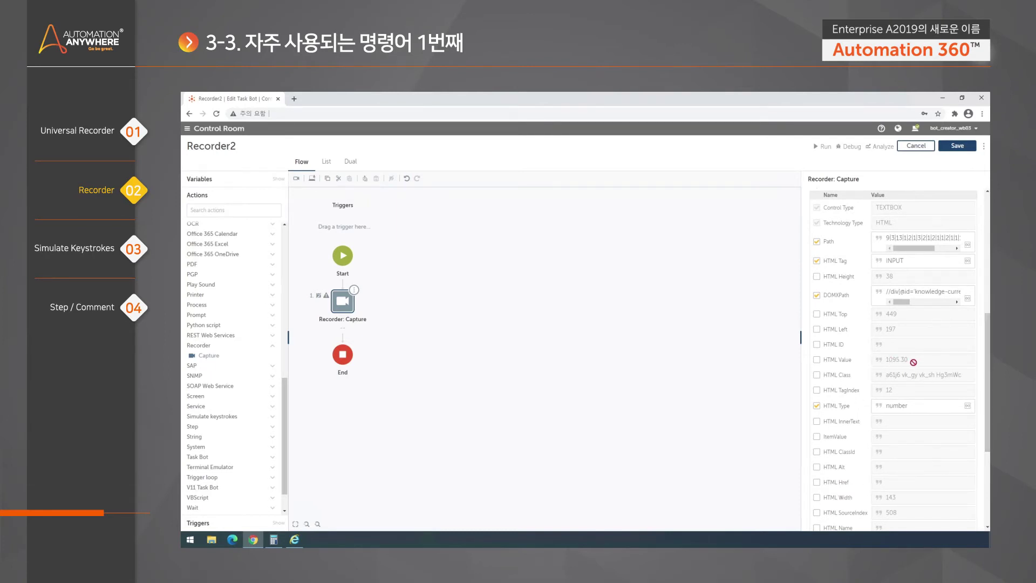
scroll(989, 380, "down", 3)
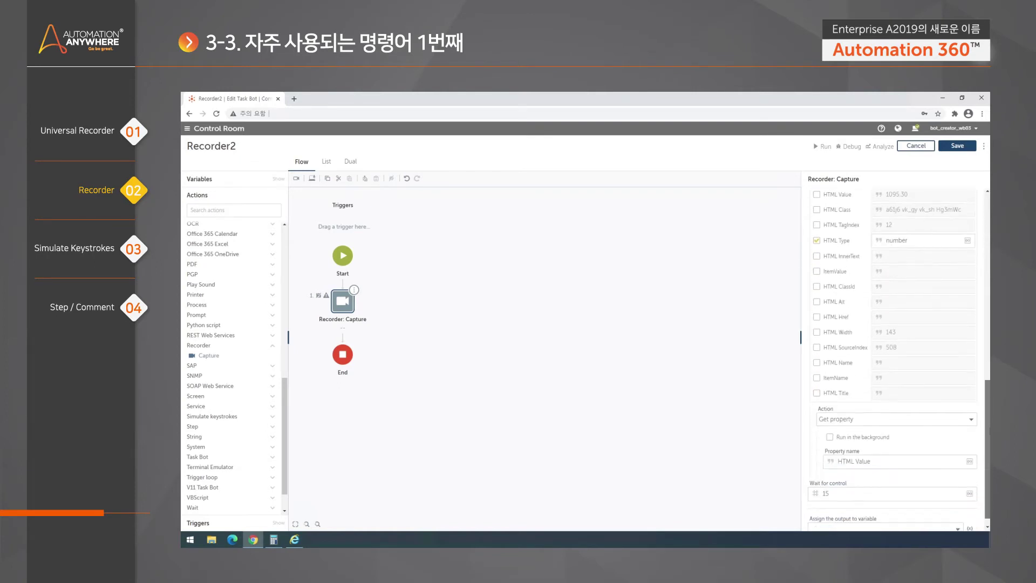
scroll(988, 388, "down", 1)
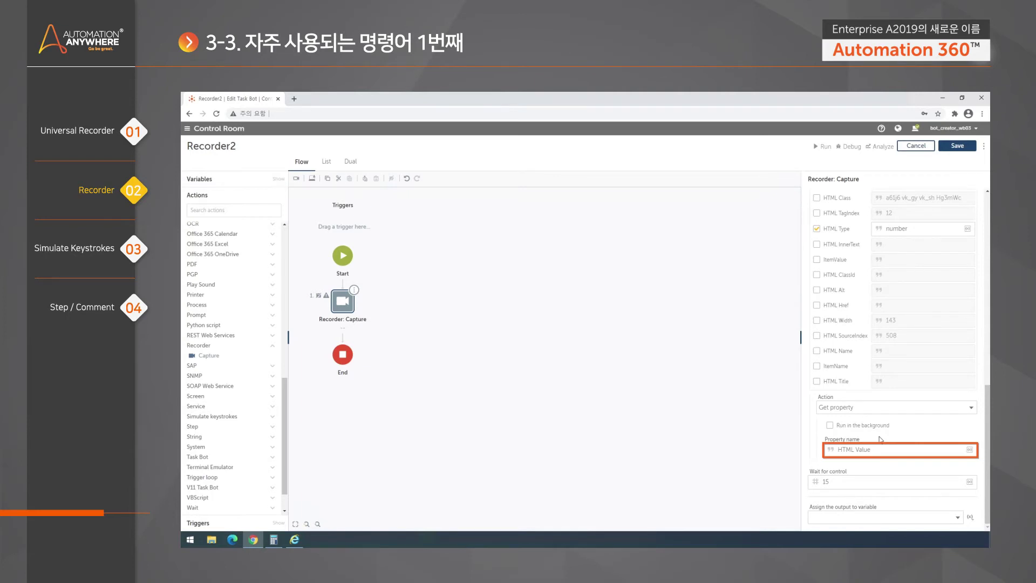
Select part of the Property name text, then clear the selection
left_click(880, 449)
left_click_drag(879, 449, 842, 448)
left_click(858, 449)
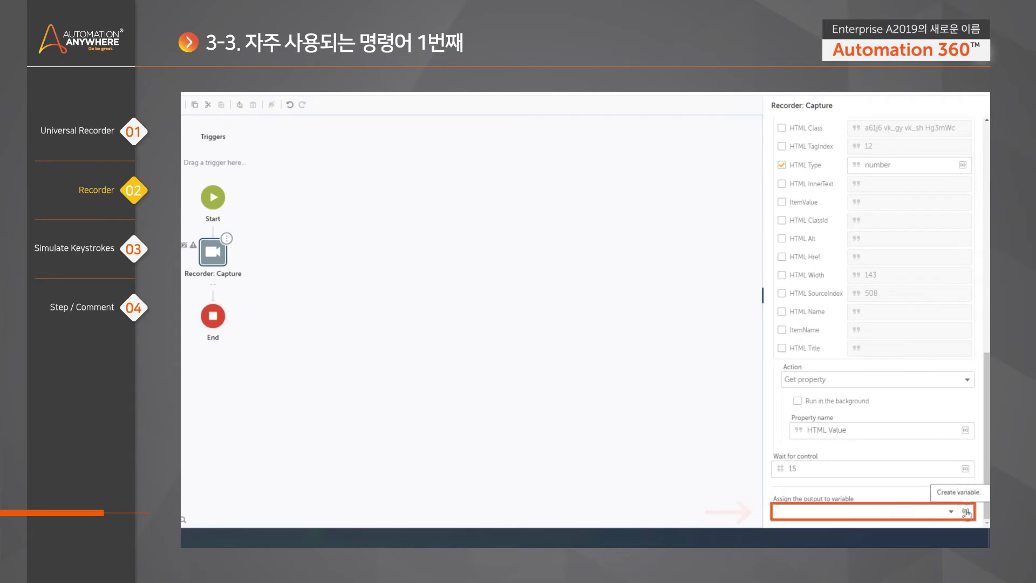
Create a String variable named USD and assign the Capture output to it
left_click(965, 511)
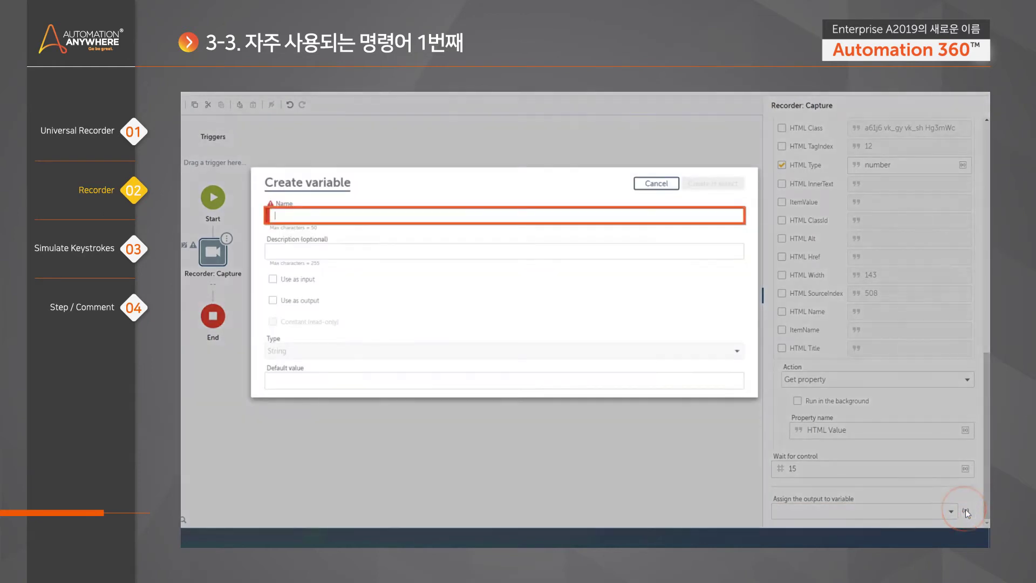
type("USD")
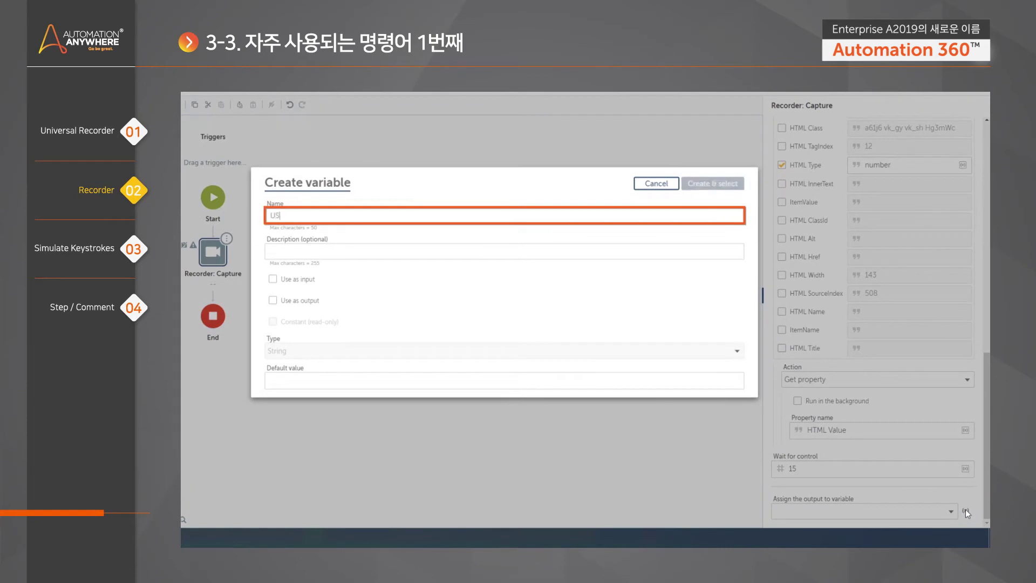
left_click(712, 182)
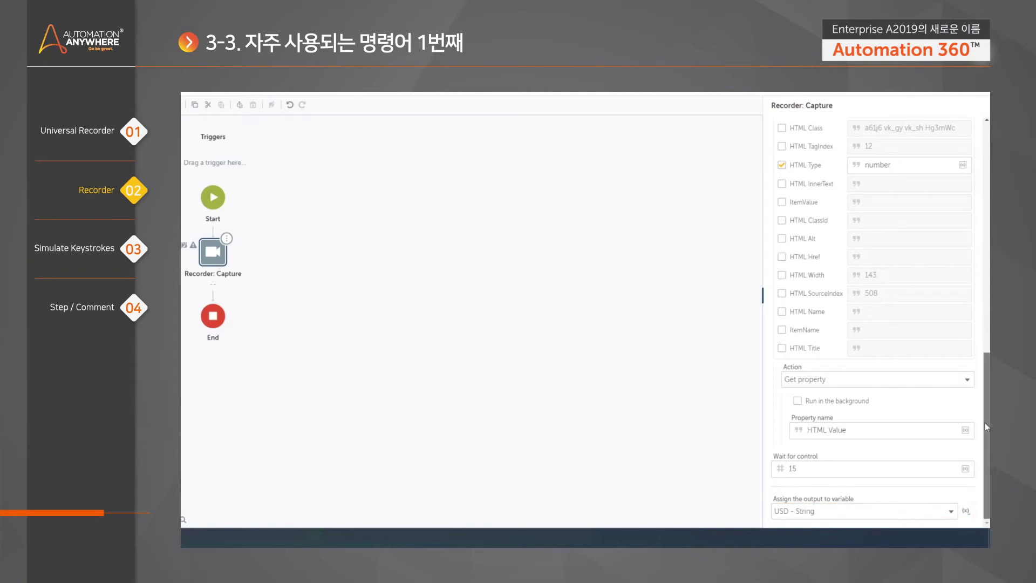
scroll(949, 456, "up", 5)
scroll(874, 324, "up", 2)
scroll(874, 324, "down", 3)
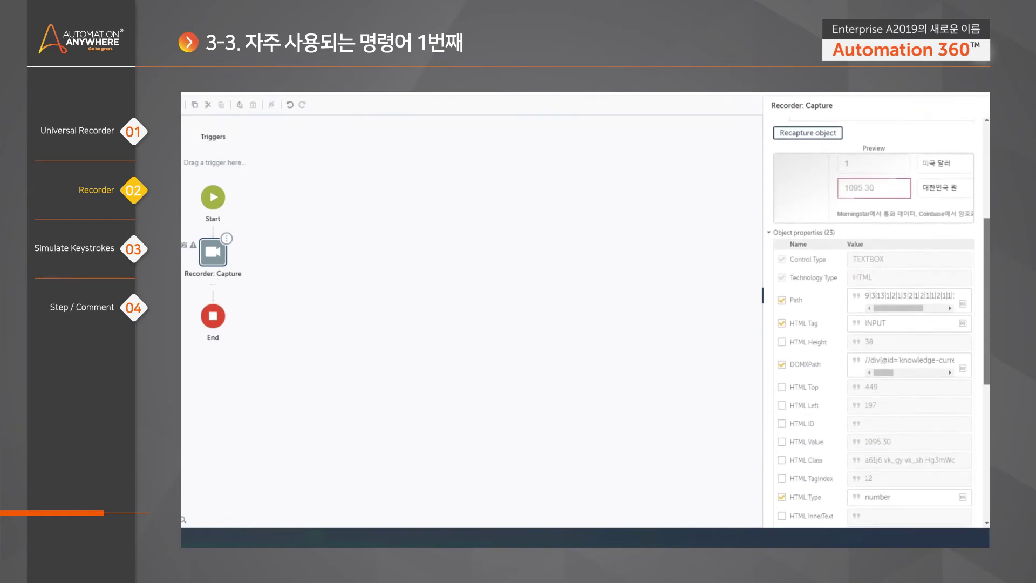
scroll(949, 410, "down", 5)
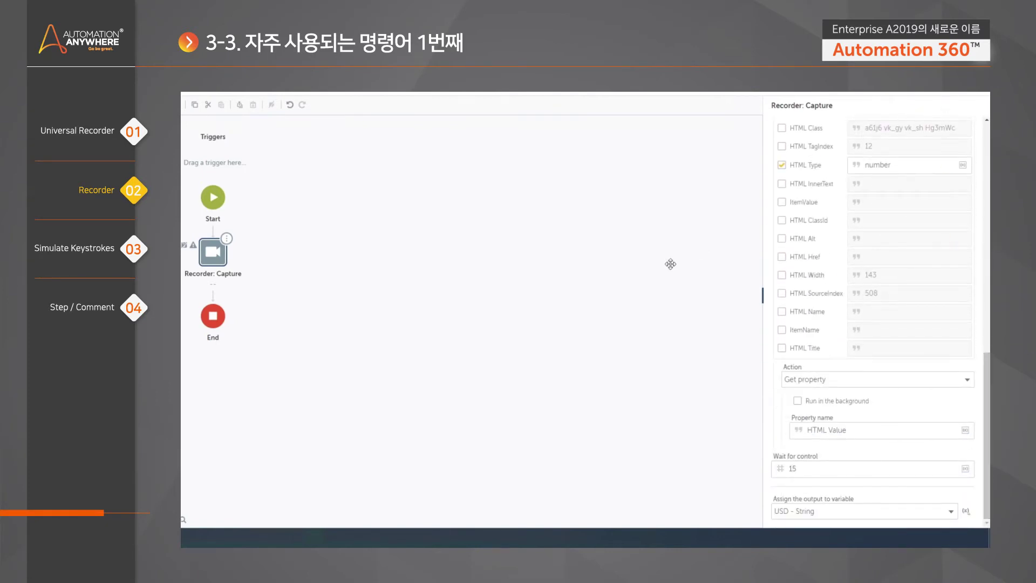
left_click(613, 255)
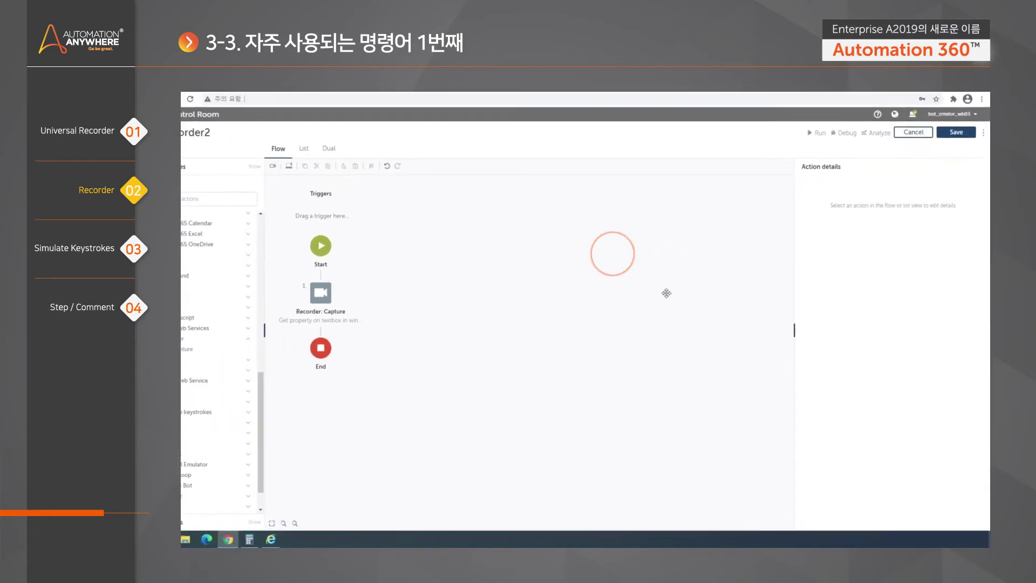
left_click(207, 252)
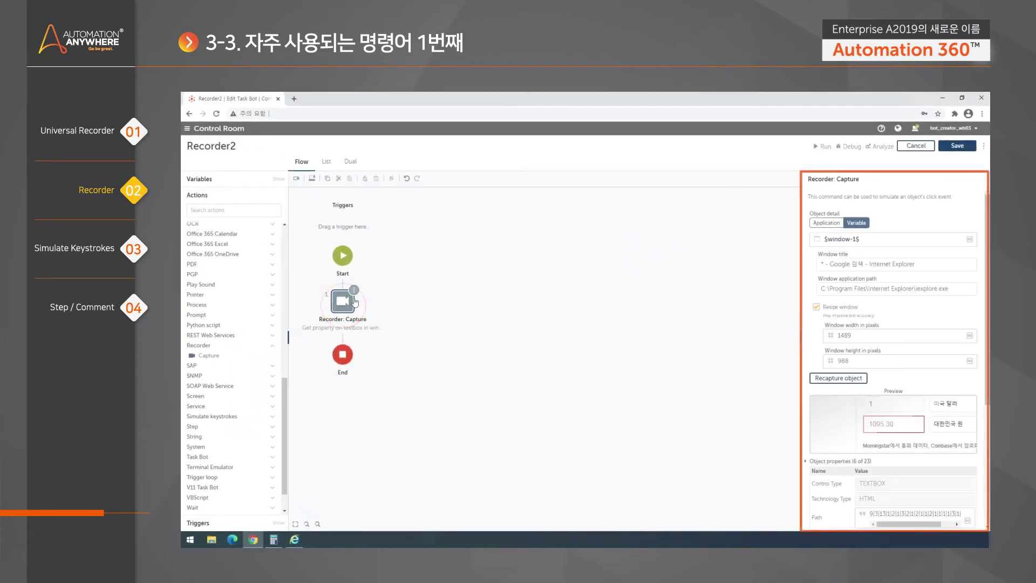
scroll(923, 372, "down", 3)
scroll(924, 372, "down", 2)
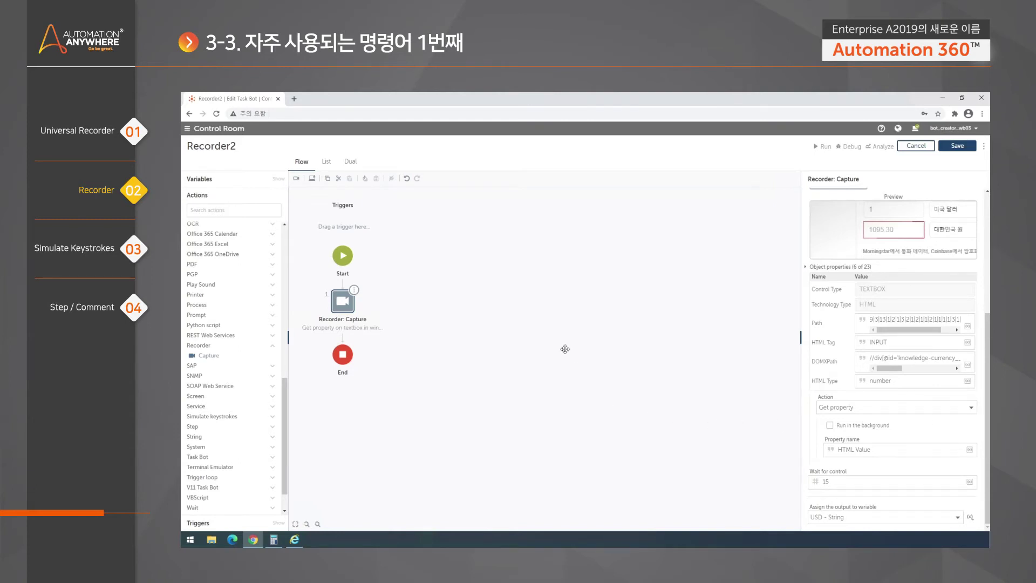
left_click(586, 319)
left_click(349, 311)
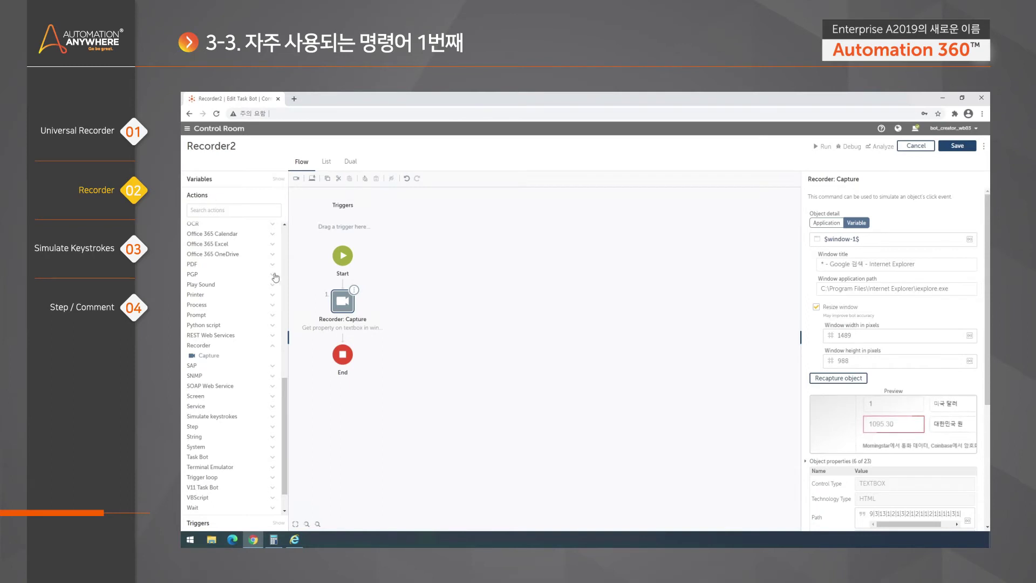
Add a second Capture step before End capturing the search box in the Google 검색 - Internet Explorer window
left_click_drag(217, 358, 336, 339)
left_click(830, 223)
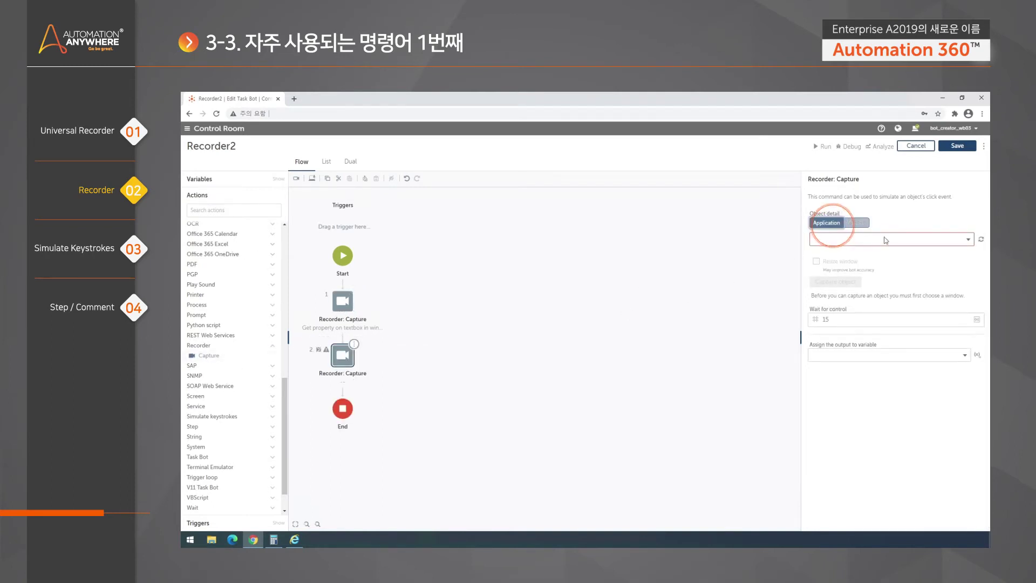
left_click(885, 239)
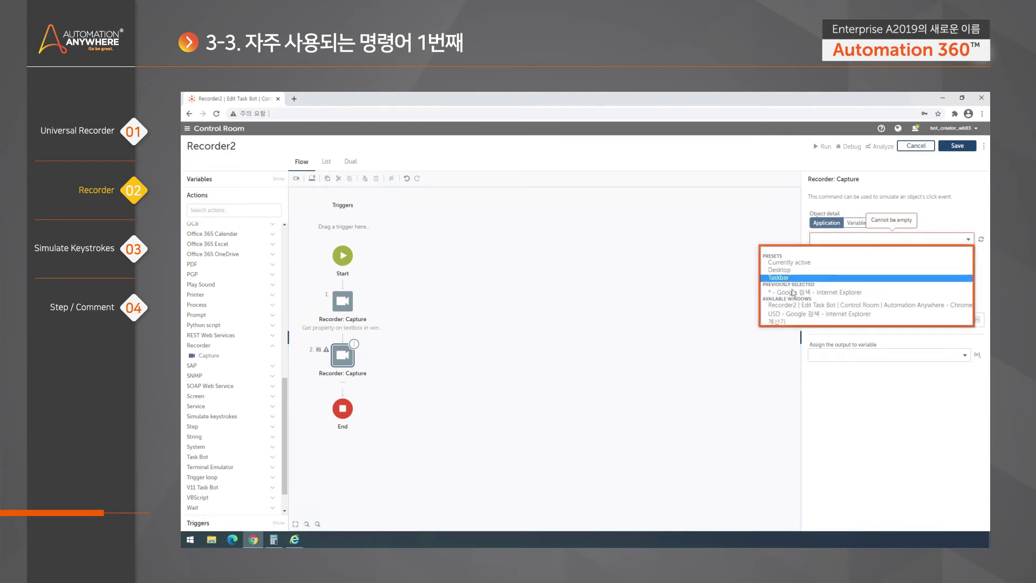
left_click(812, 292)
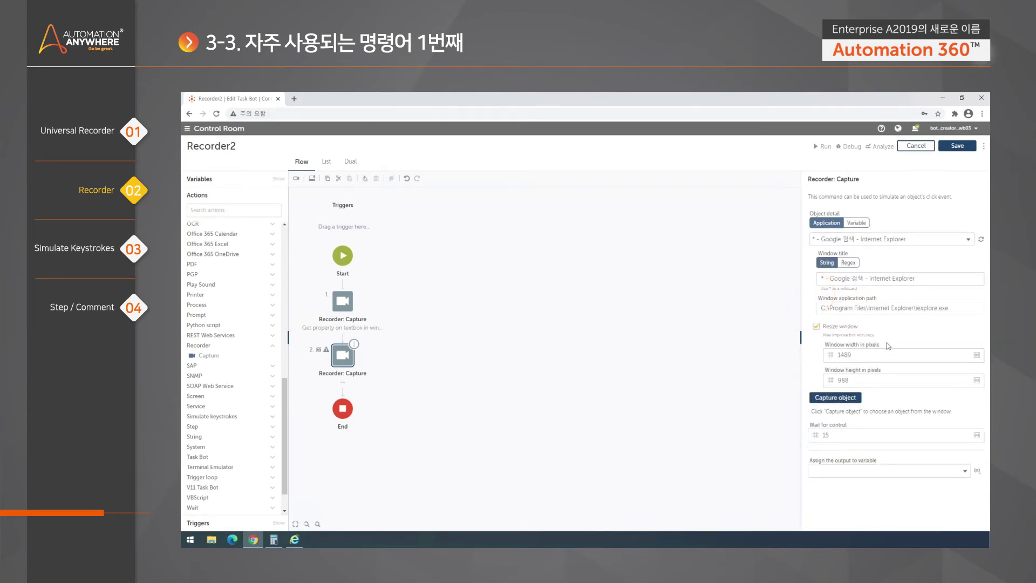
left_click(845, 401)
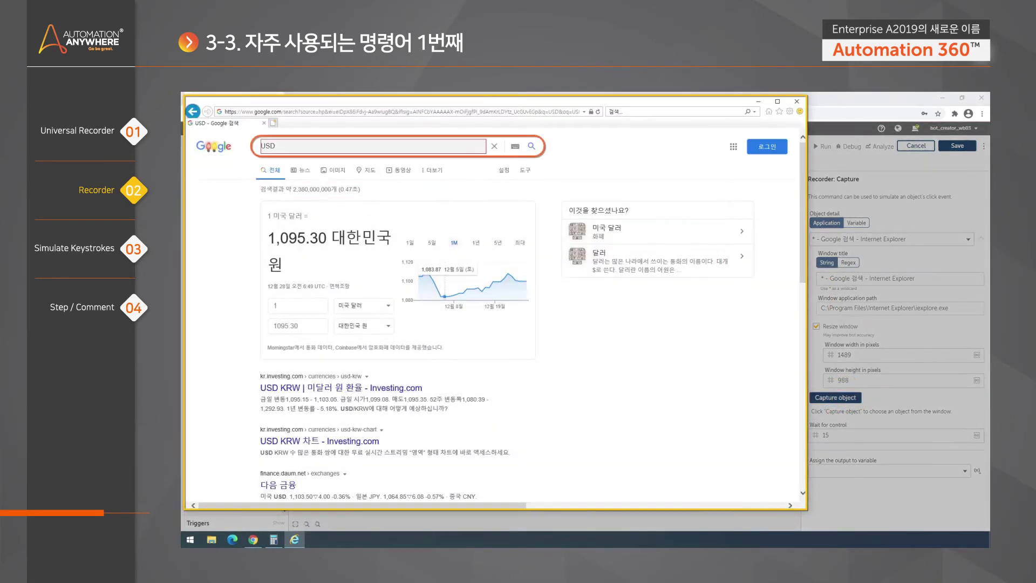
left_click(372, 146)
scroll(938, 405, "down", 5)
scroll(945, 377, "up", 2)
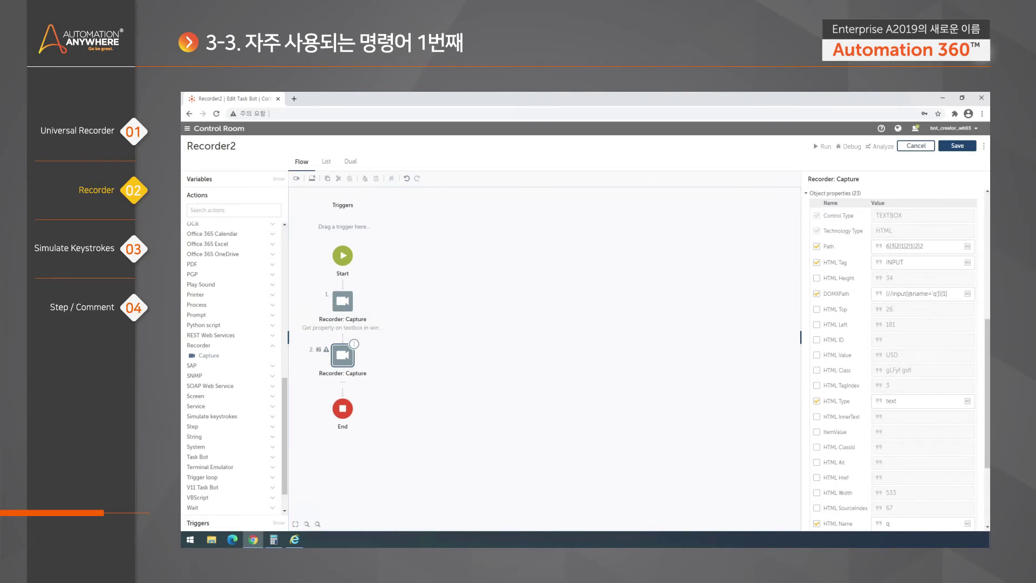
Make the second Capture step Set text 'JPY' in the search box, then deselect it
scroll(895, 400, "down", 5)
left_click(871, 434)
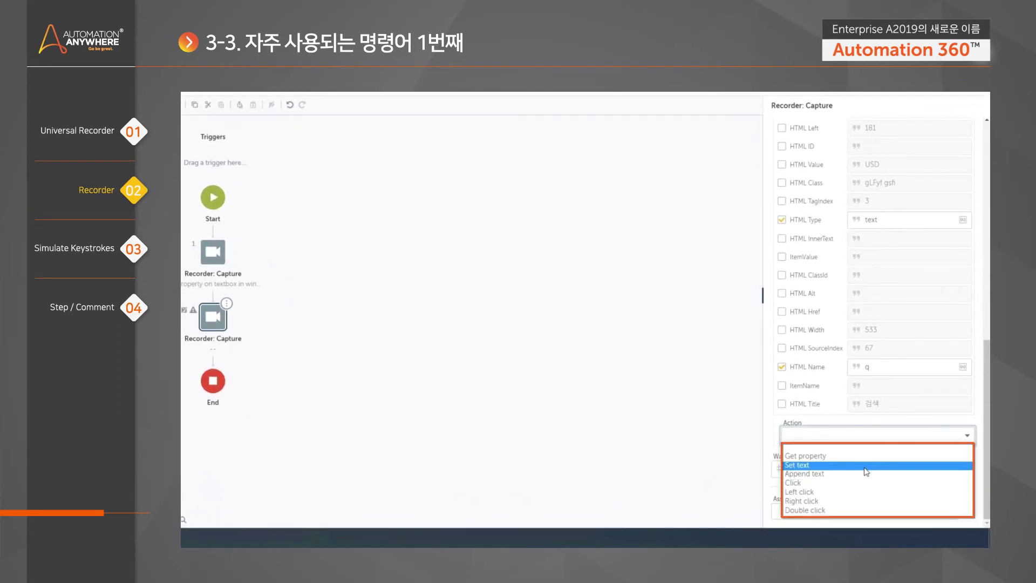
left_click(865, 466)
scroll(866, 410, "down", 3)
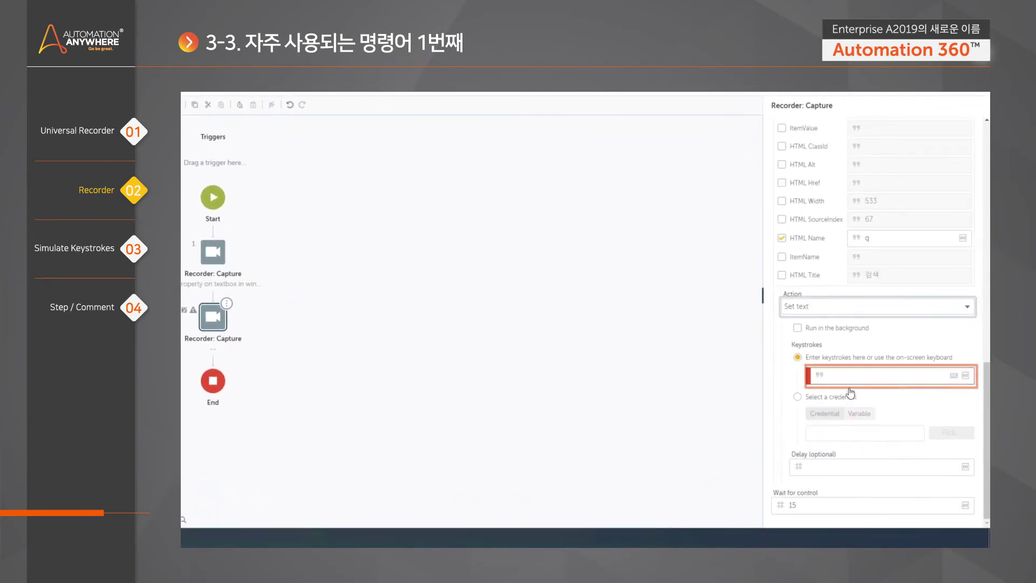
left_click(828, 376)
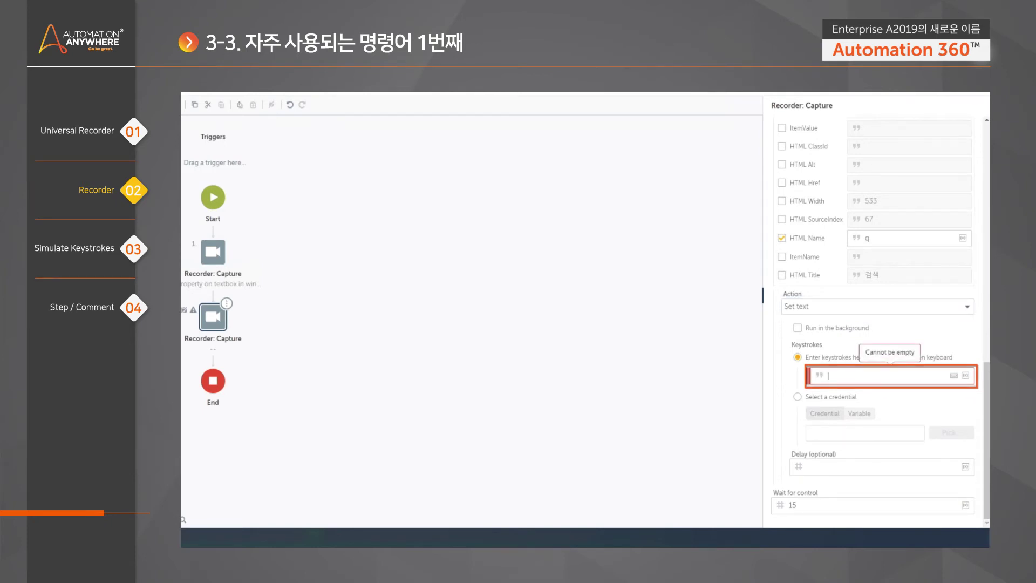
type("JPY")
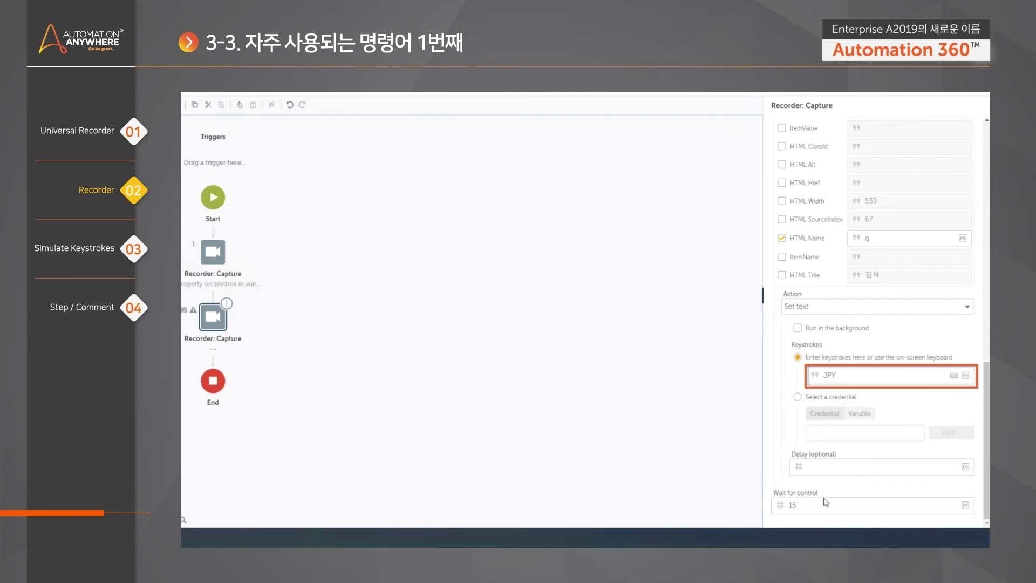
left_click(459, 292)
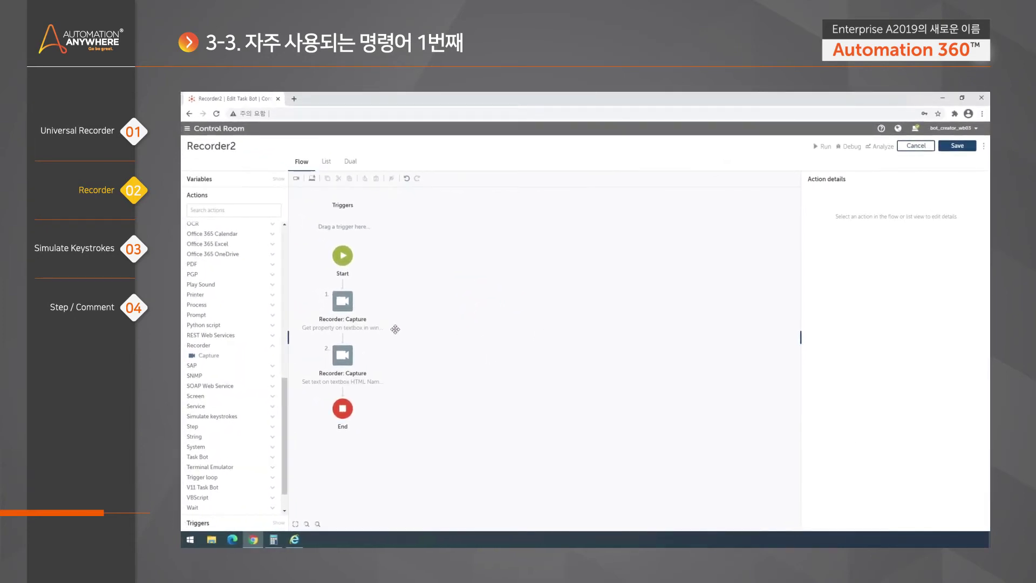
Open the Investing.com USD/KRW page from Google's USD results, then return to Control Room
left_click(296, 540)
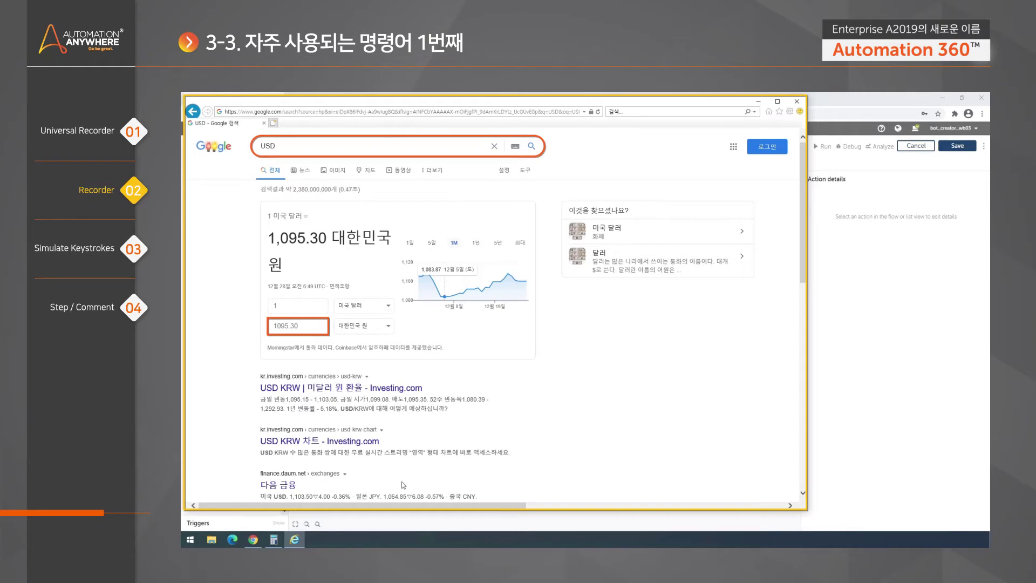
scroll(544, 367, "down", 3)
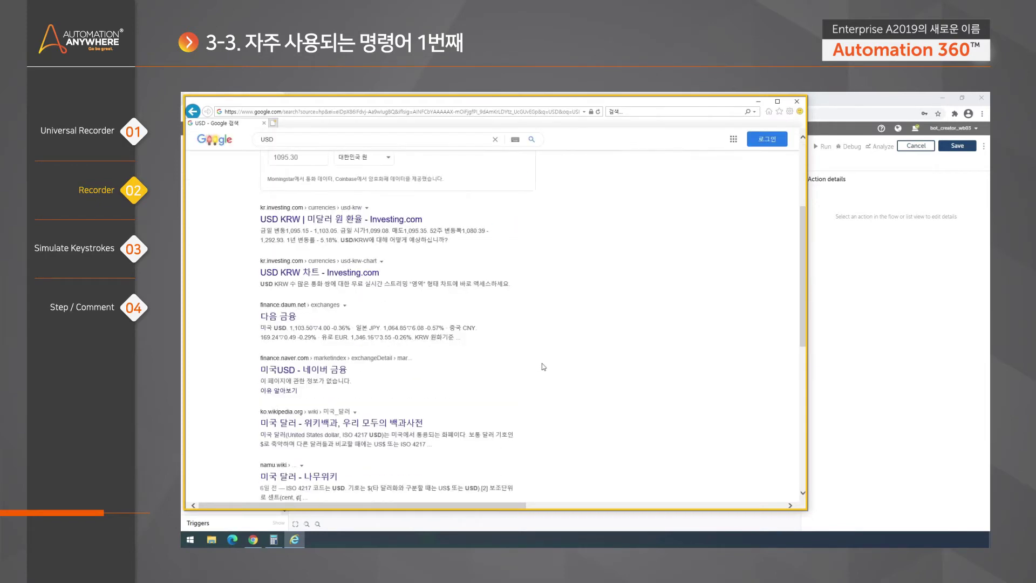
scroll(406, 371, "up", 2)
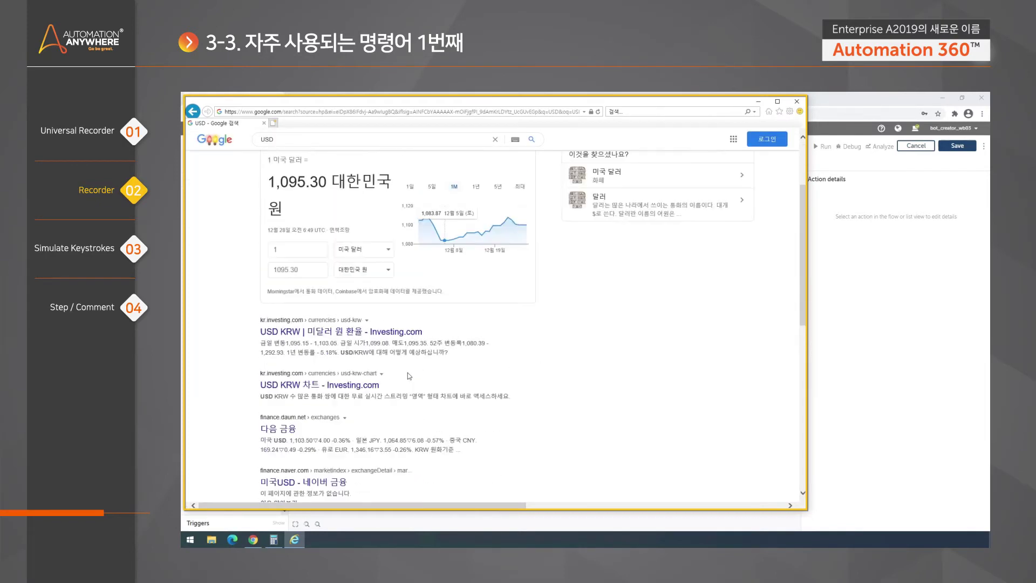
scroll(381, 358, "up", 1)
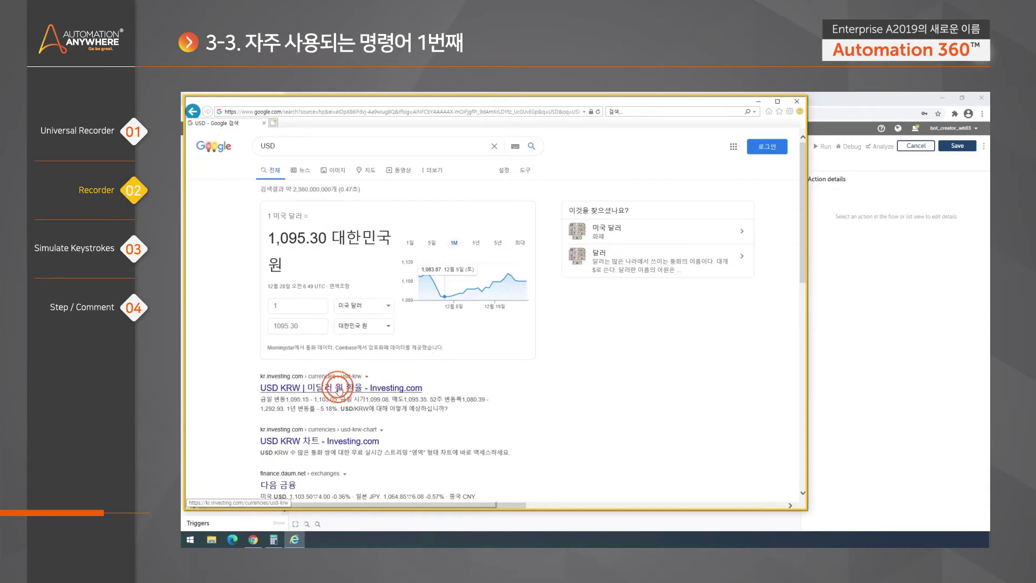
left_click(340, 387)
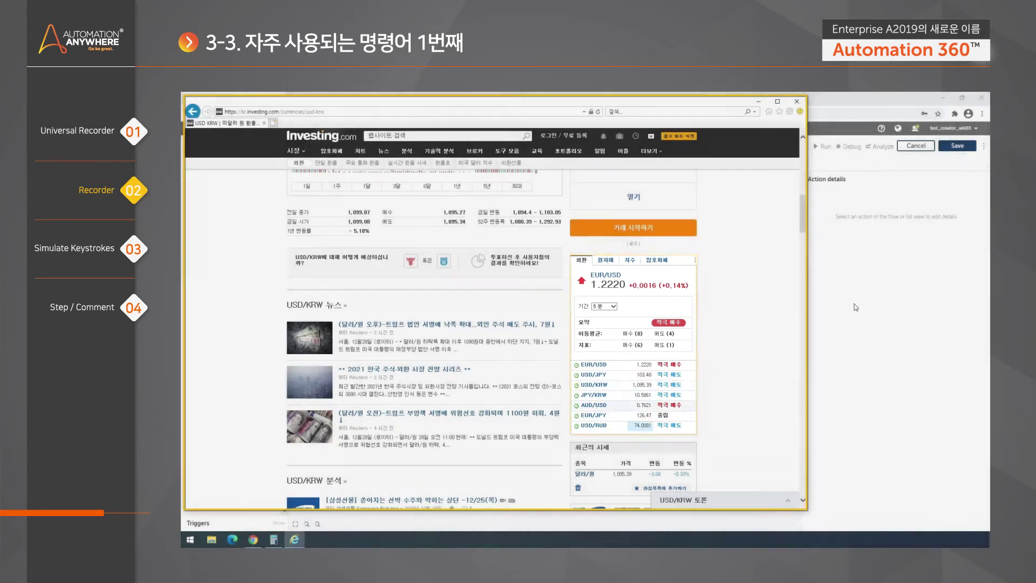
left_click(855, 307)
Add a third Capture step above End targeting the Investing.com USD/KRW Internet Explorer window
left_click_drag(208, 355, 355, 402)
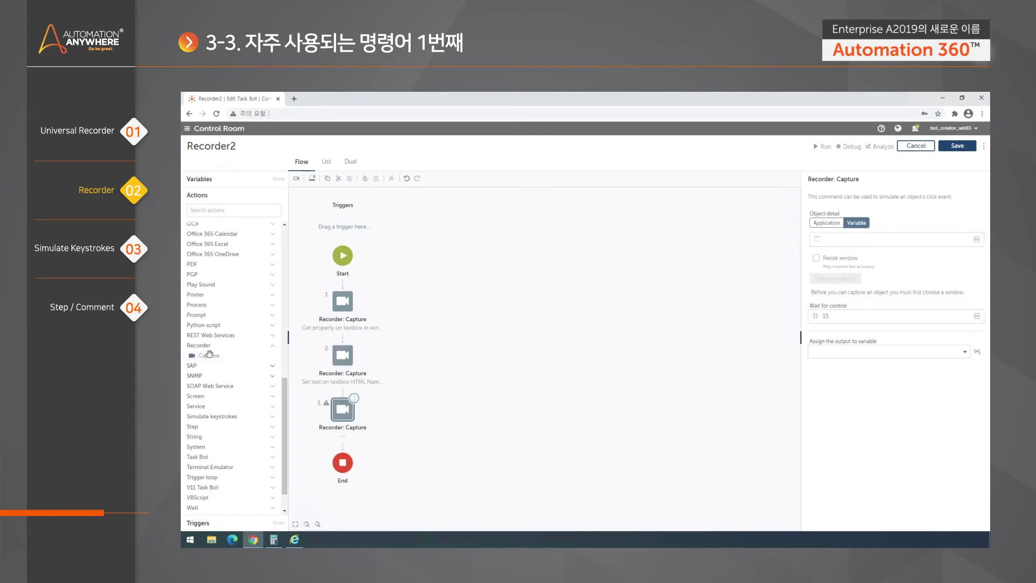
left_click(826, 222)
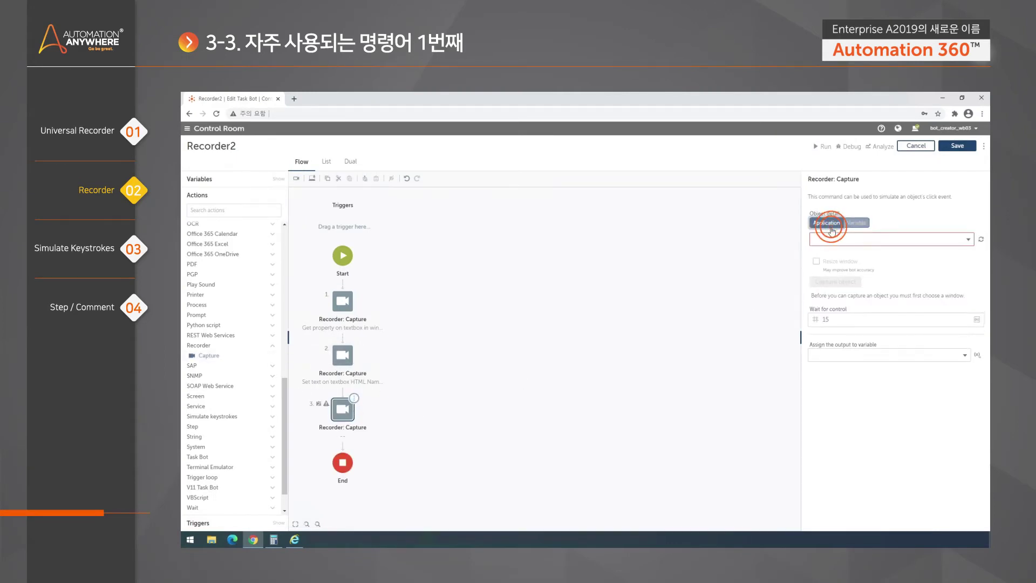
left_click(968, 240)
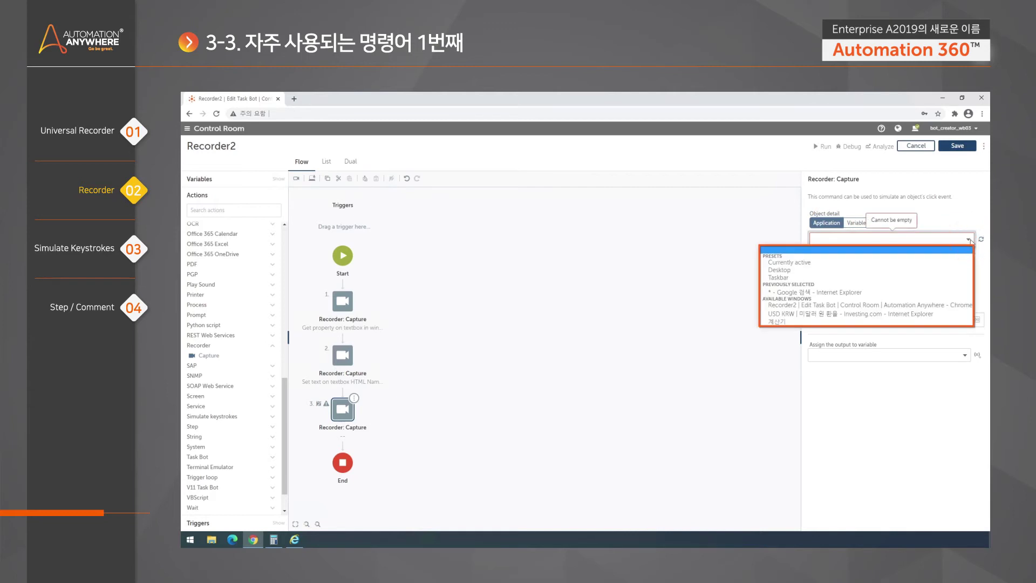
left_click(361, 540)
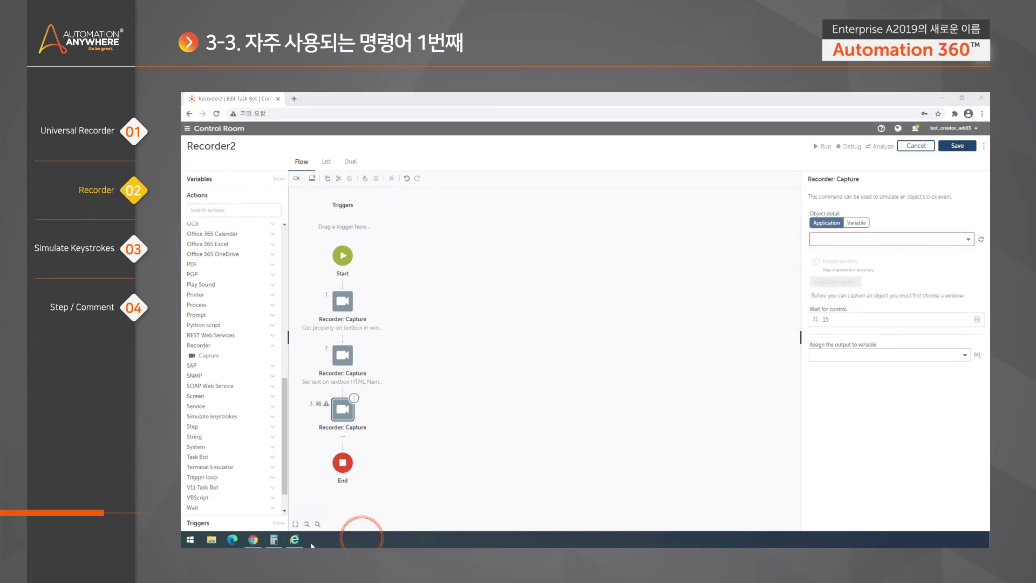
mouse_move(296, 543)
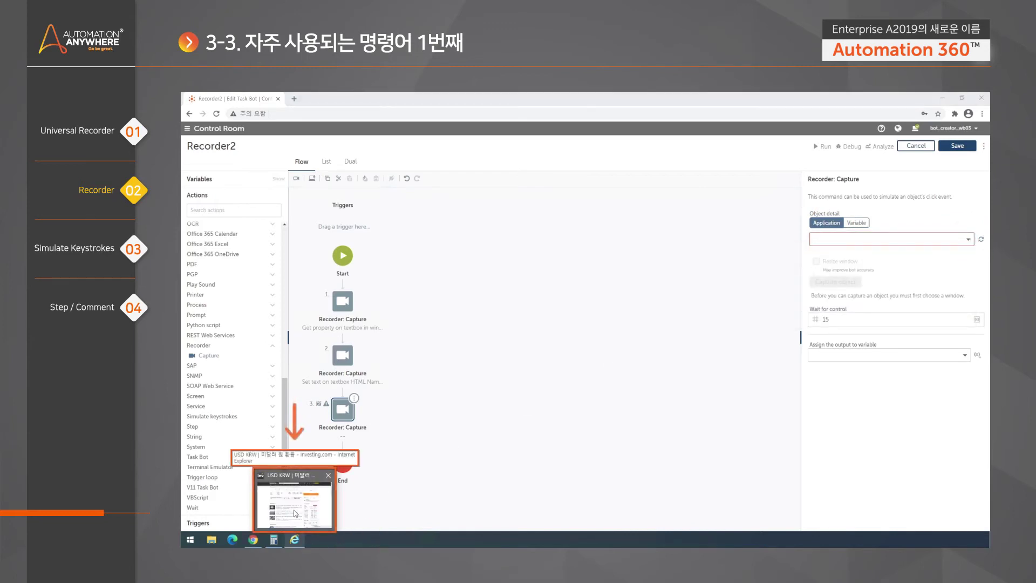
mouse_move(290, 494)
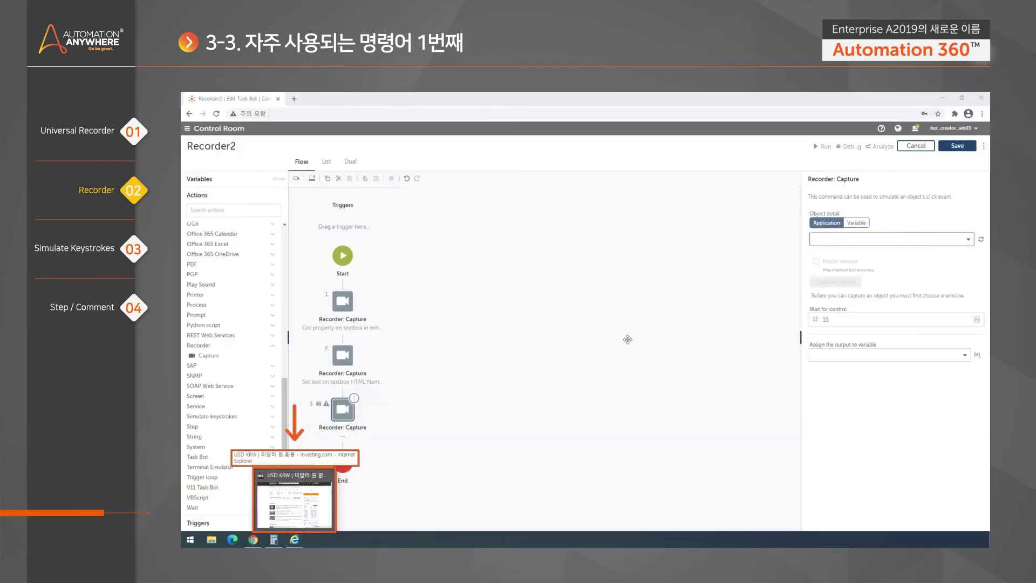
left_click(892, 239)
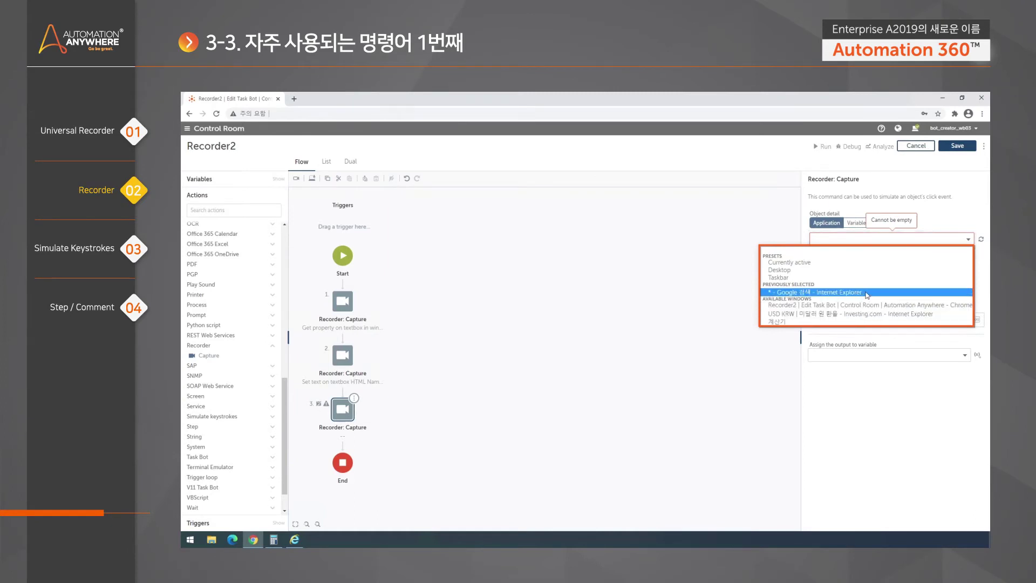
left_click(857, 315)
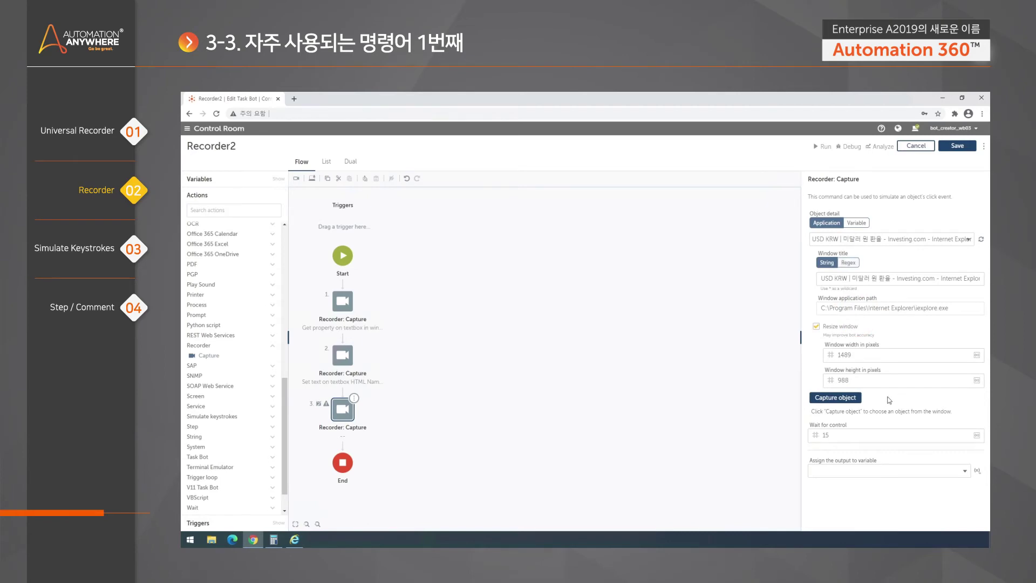
Capture the currency quotes table and list its available actions
left_click(835, 397)
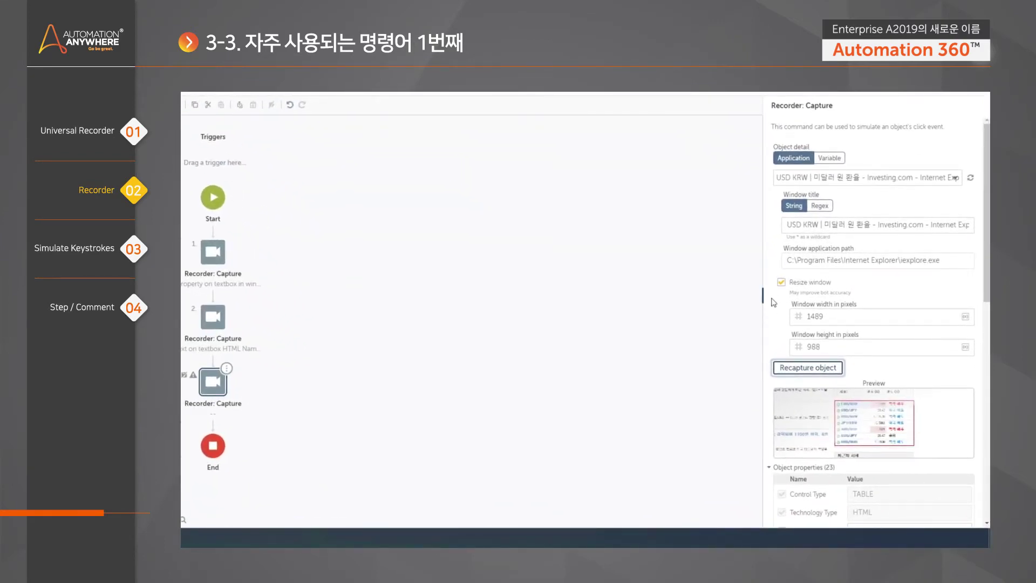
scroll(883, 293, "down", 3)
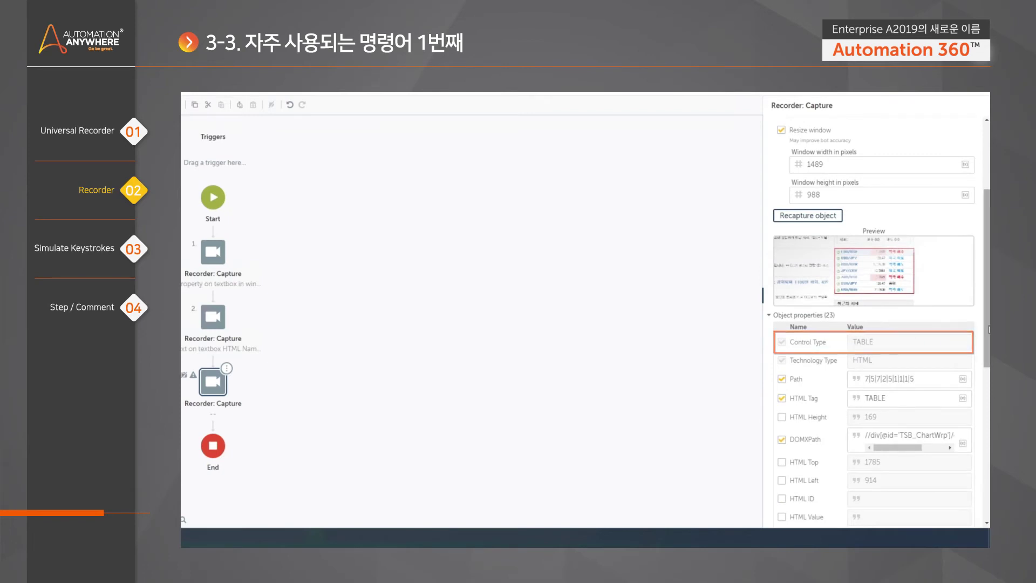
scroll(968, 344, "down", 7)
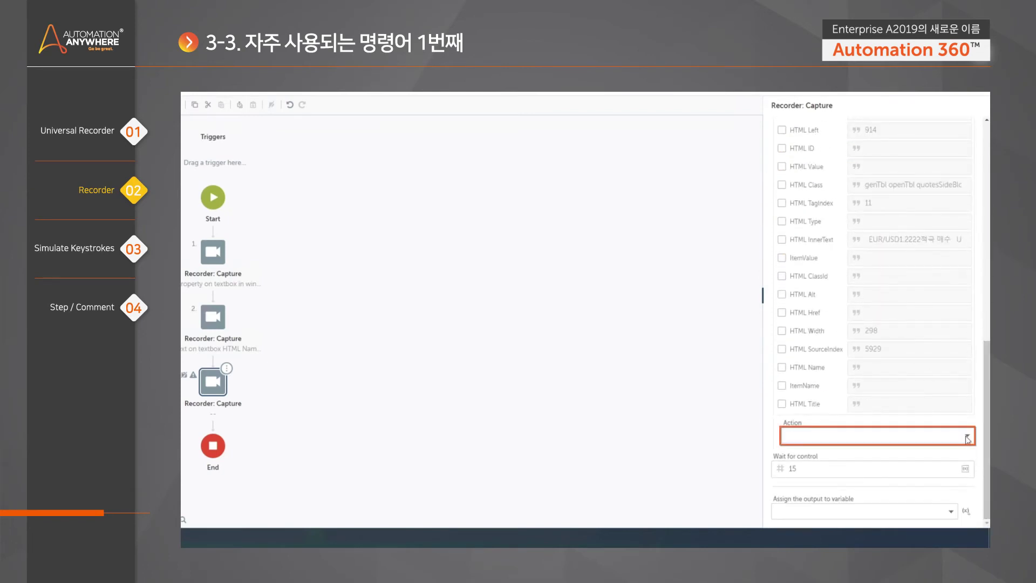
left_click(968, 438)
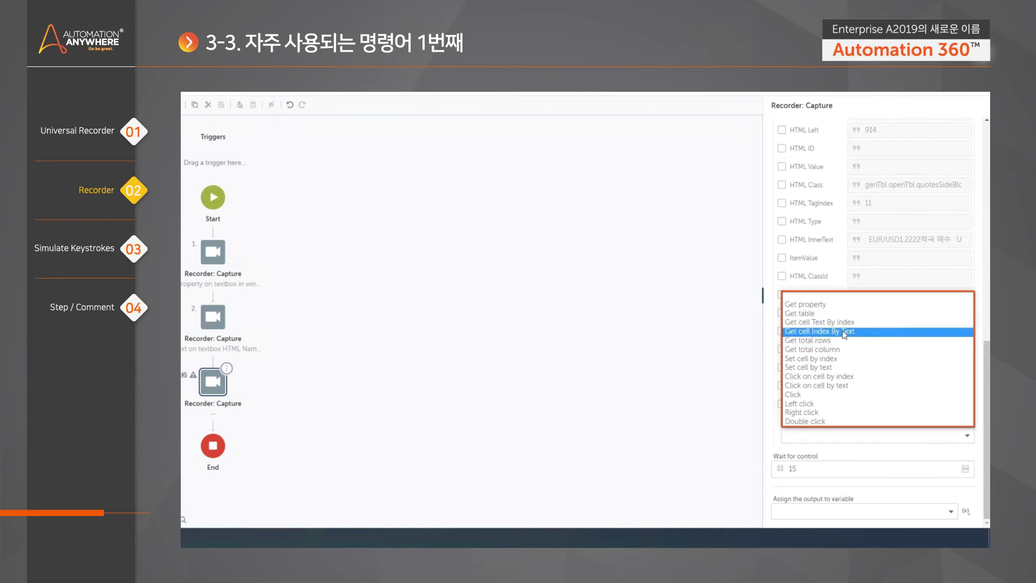
Set the third Capture step's action to Get cell Text By Index on the quotes table
left_click(852, 323)
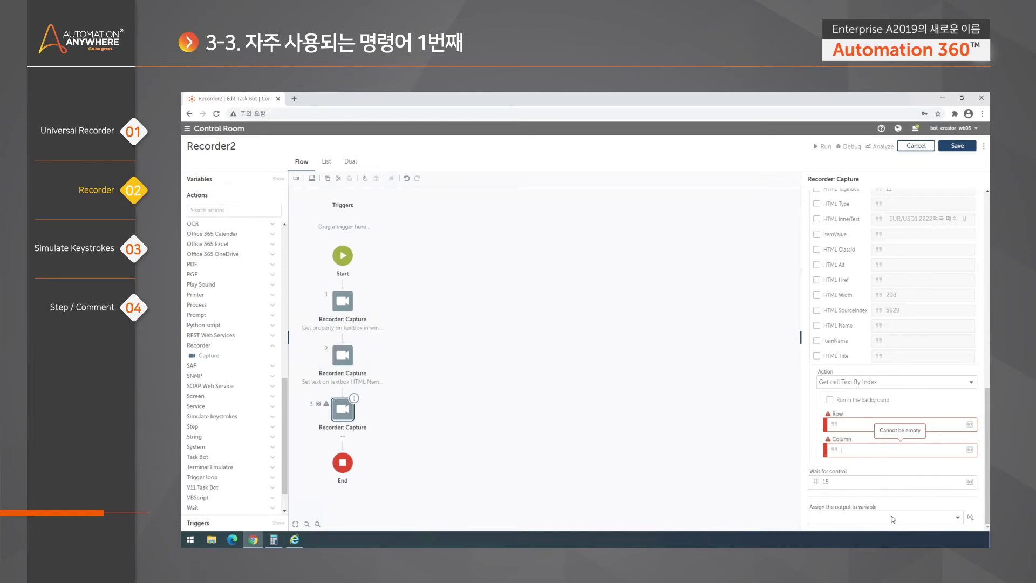
left_click_drag(987, 405, 988, 212)
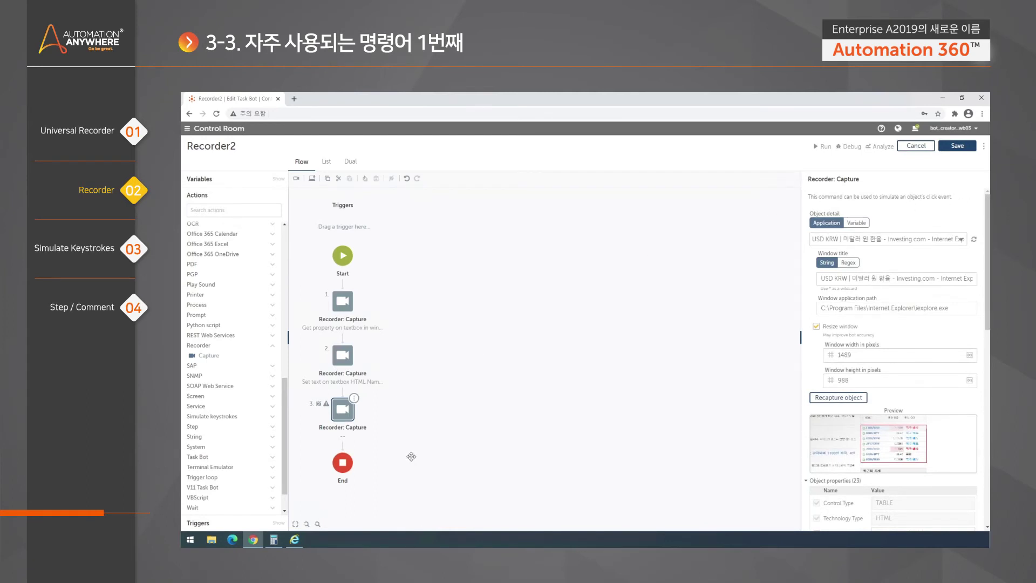
Delete the third Capture step from the Recorder2 flow
left_click(439, 418)
left_click(358, 402)
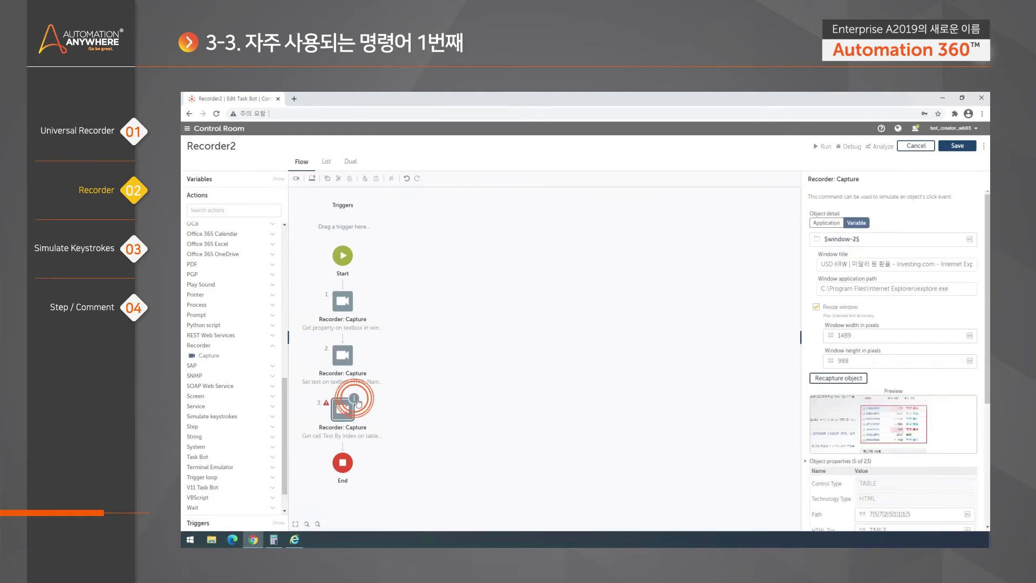
left_click(401, 407)
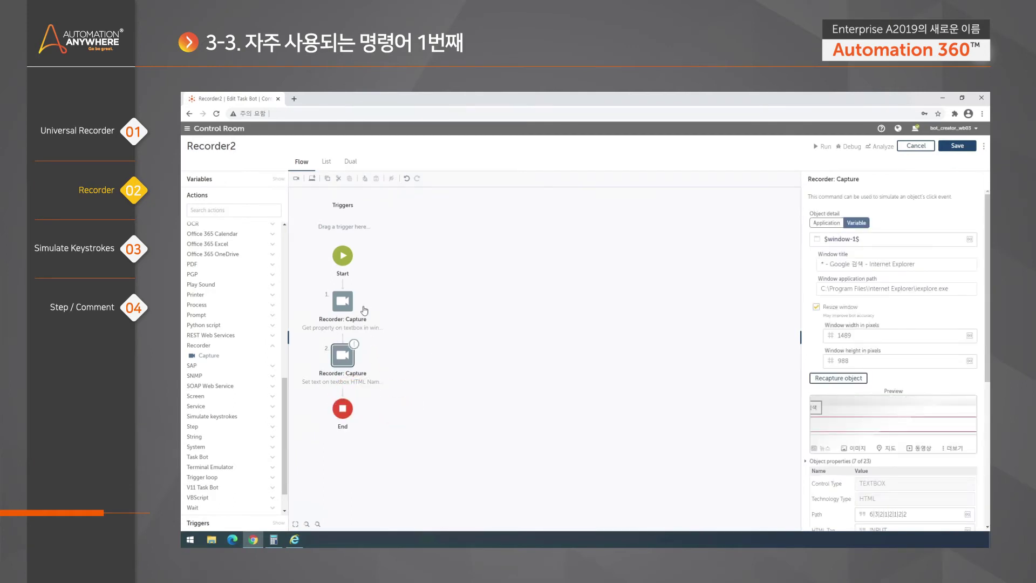
Return Internet Explorer to Google's USD results and show the first Capture step's settings
left_click(294, 539)
left_click(195, 111)
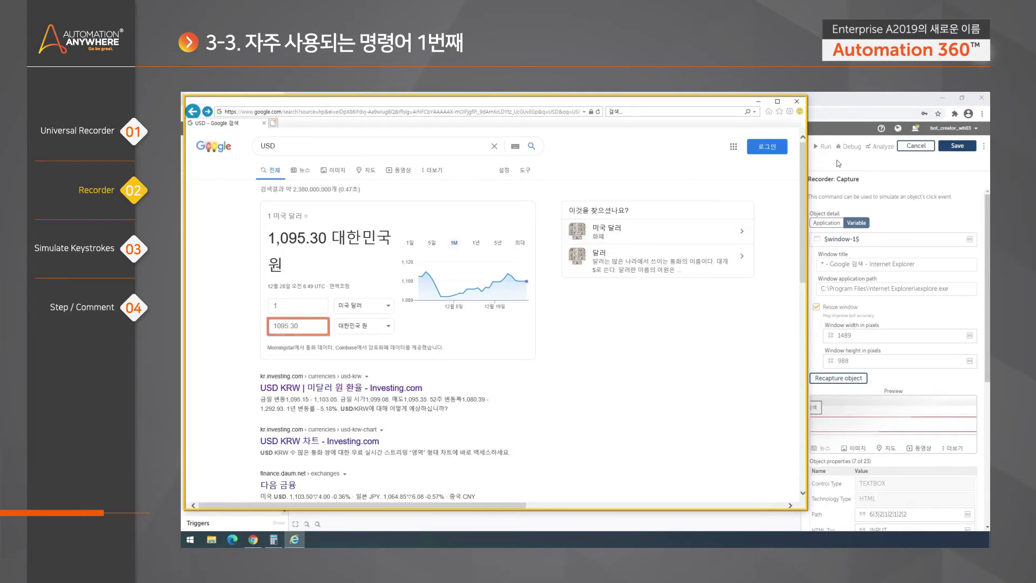
left_click(297, 326)
left_click(302, 326)
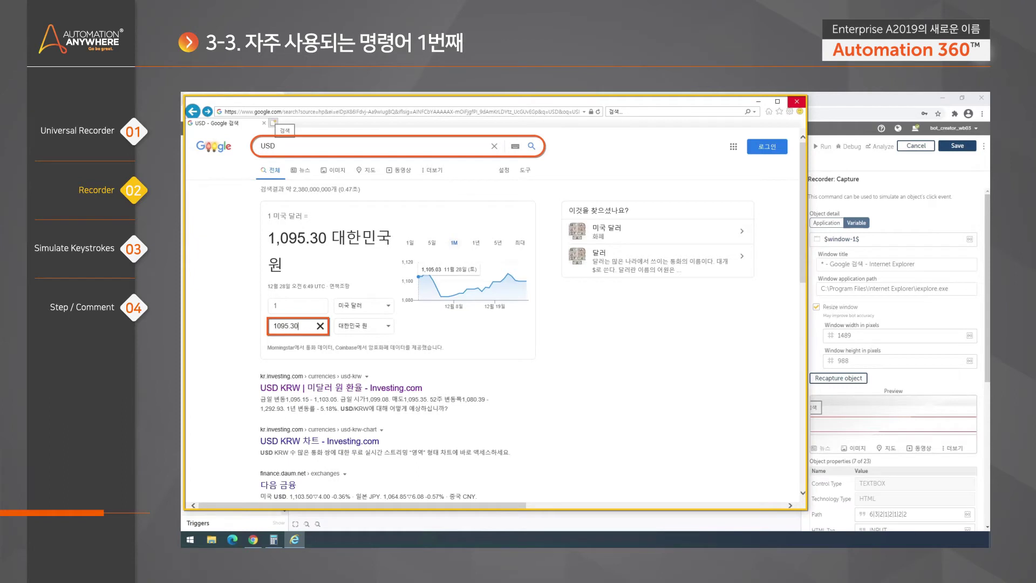
left_click(280, 146)
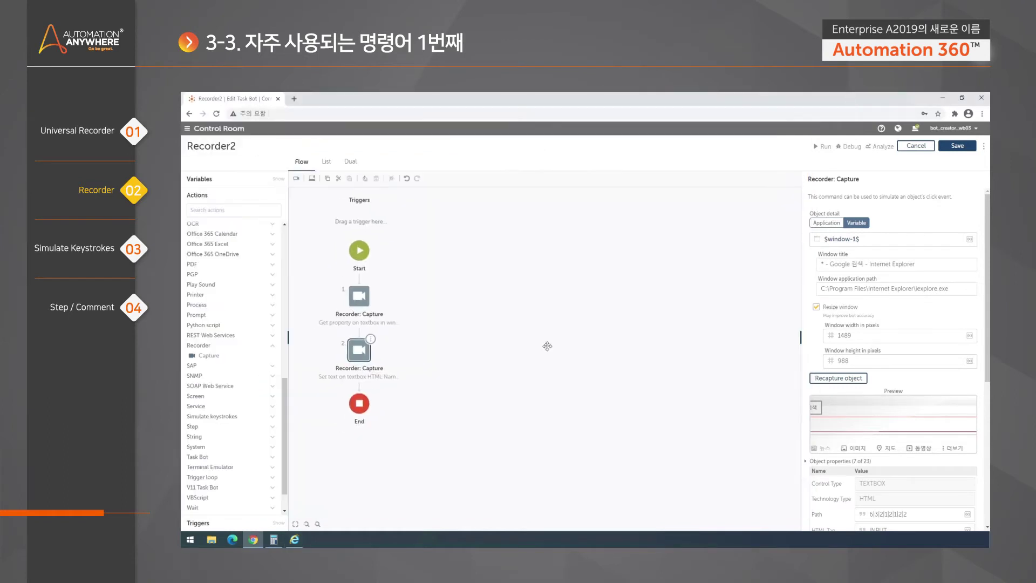
left_click(371, 294)
Find the Message box action via 'mess' and insert it after the first Capture step
scroll(890, 351, "down", 5)
left_click(232, 210)
type("mess")
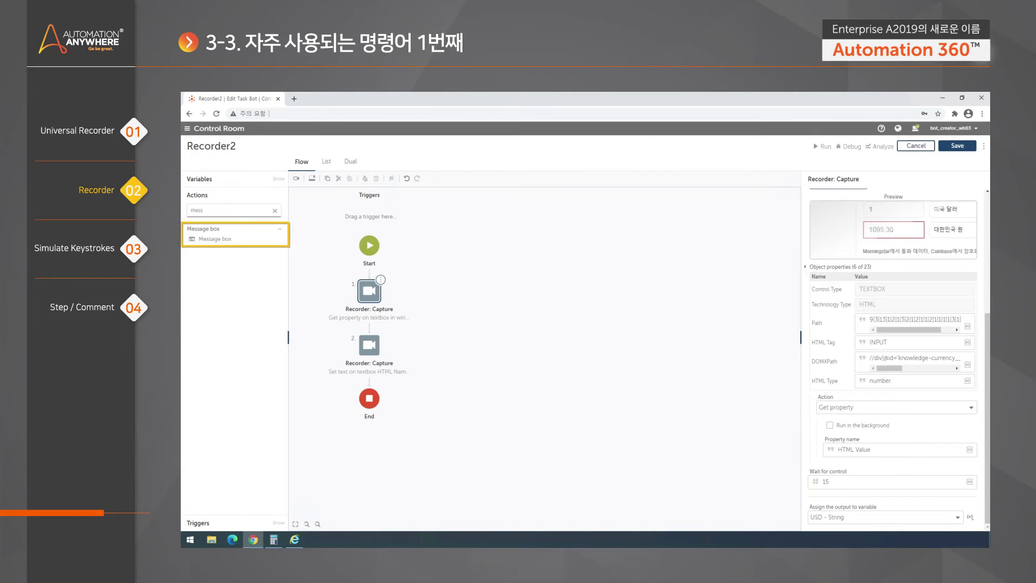
left_click_drag(236, 238, 370, 327)
Set the Message box's message to the $USD$ variable
left_click(896, 249)
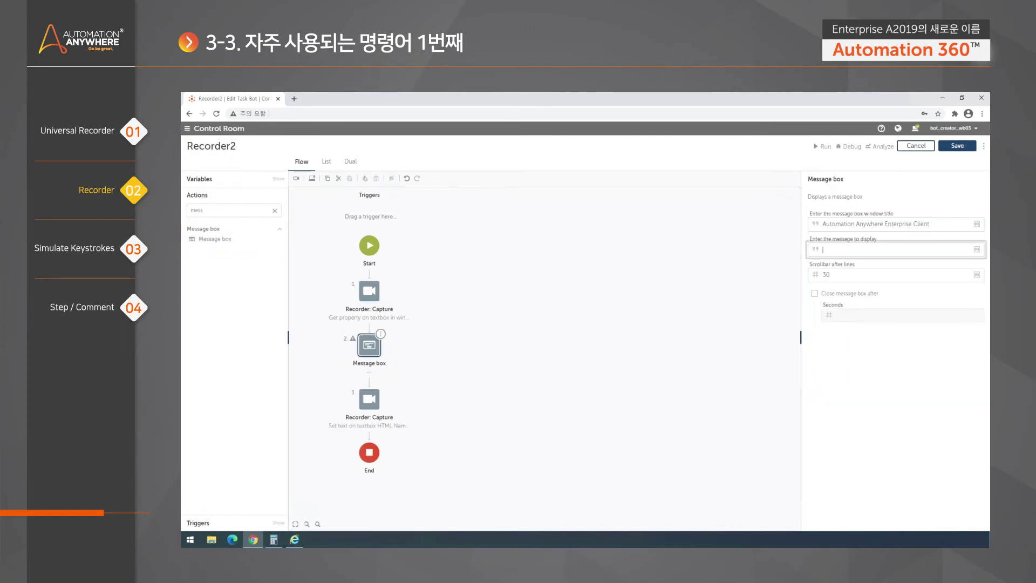
left_click(977, 250)
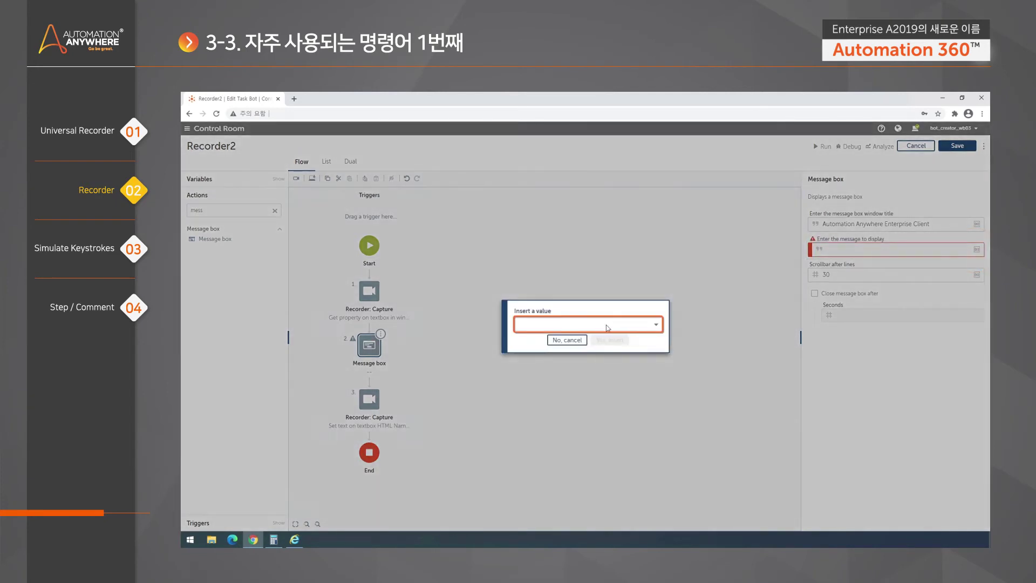
left_click(619, 325)
left_click(580, 355)
left_click(602, 340)
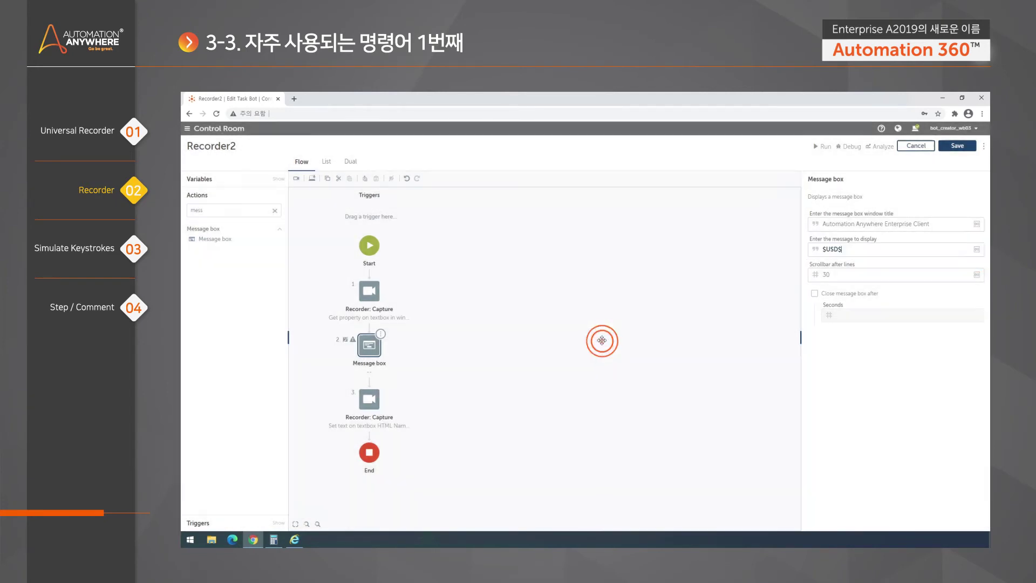
left_click(578, 324)
left_click(377, 298)
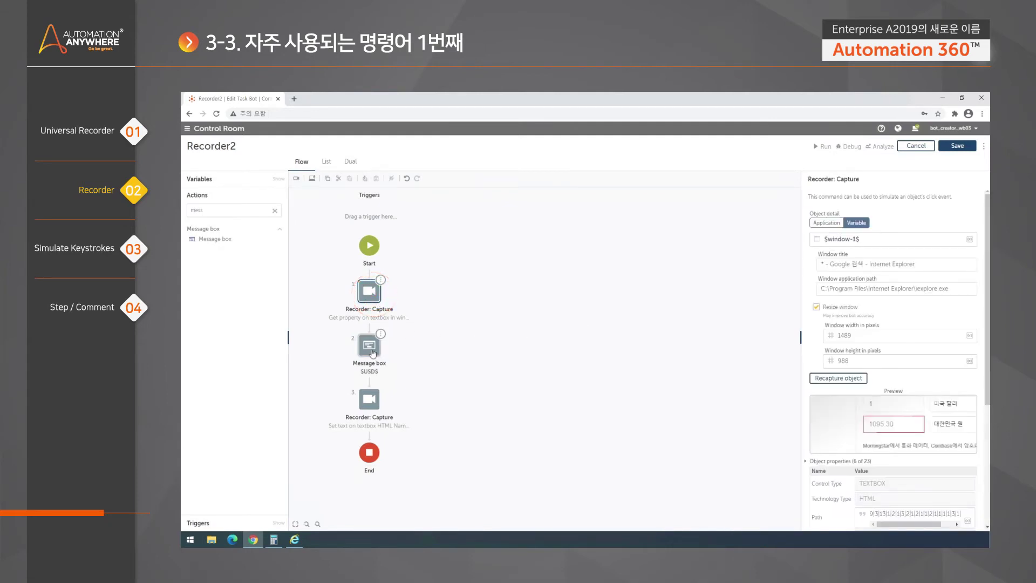
left_click(369, 345)
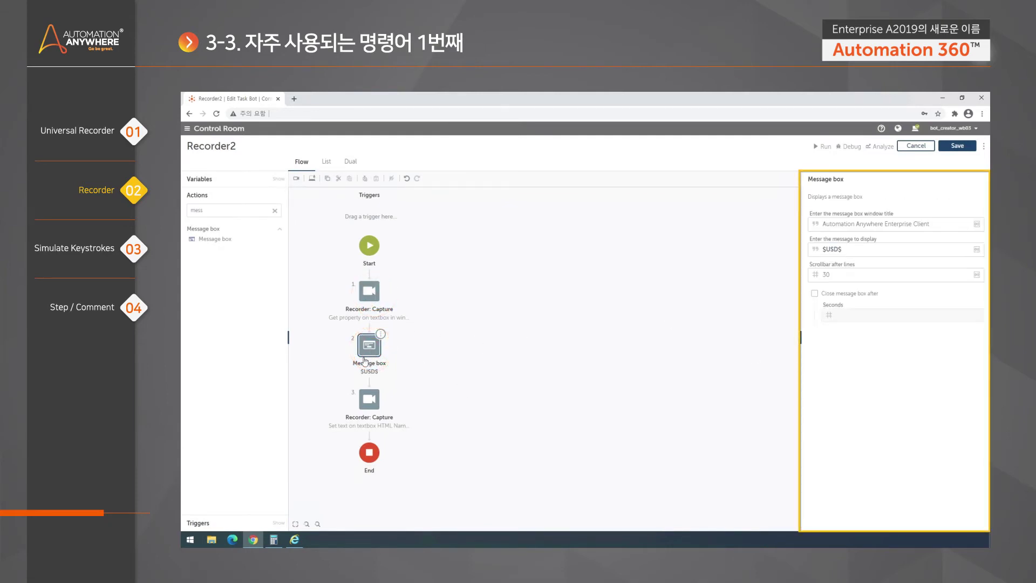
left_click(369, 292)
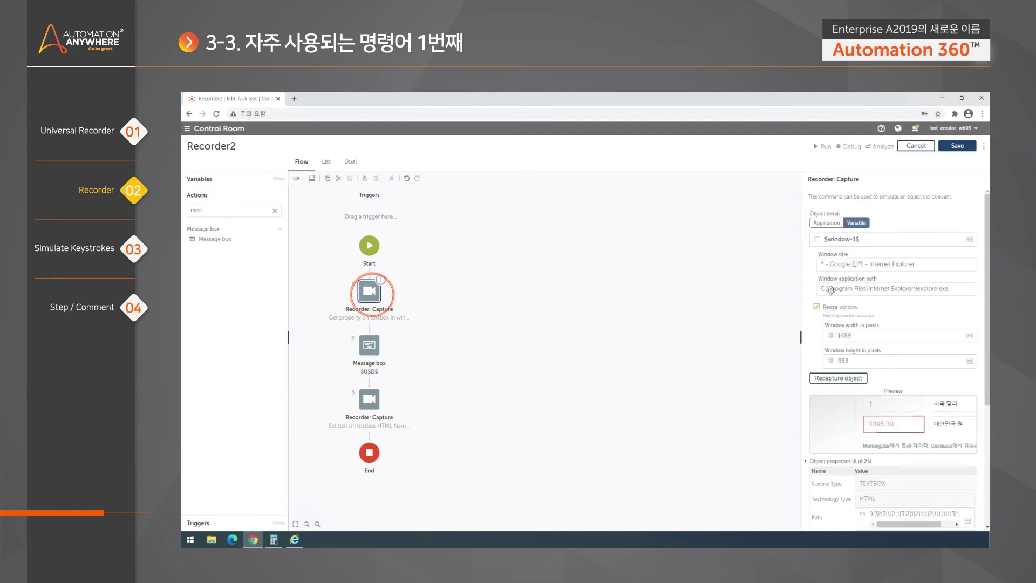
scroll(844, 441, "down", 5)
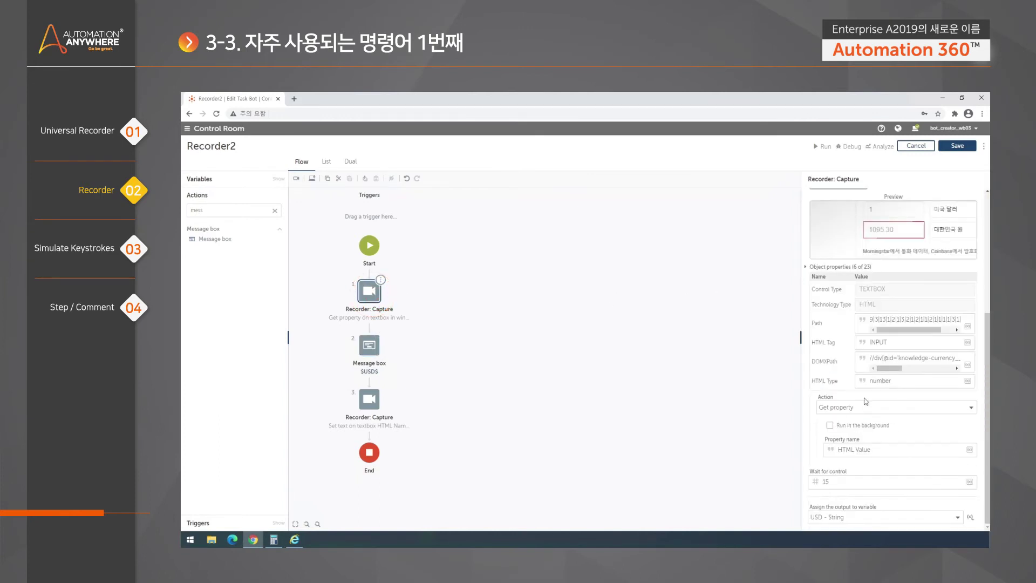
left_click_drag(871, 449, 831, 450)
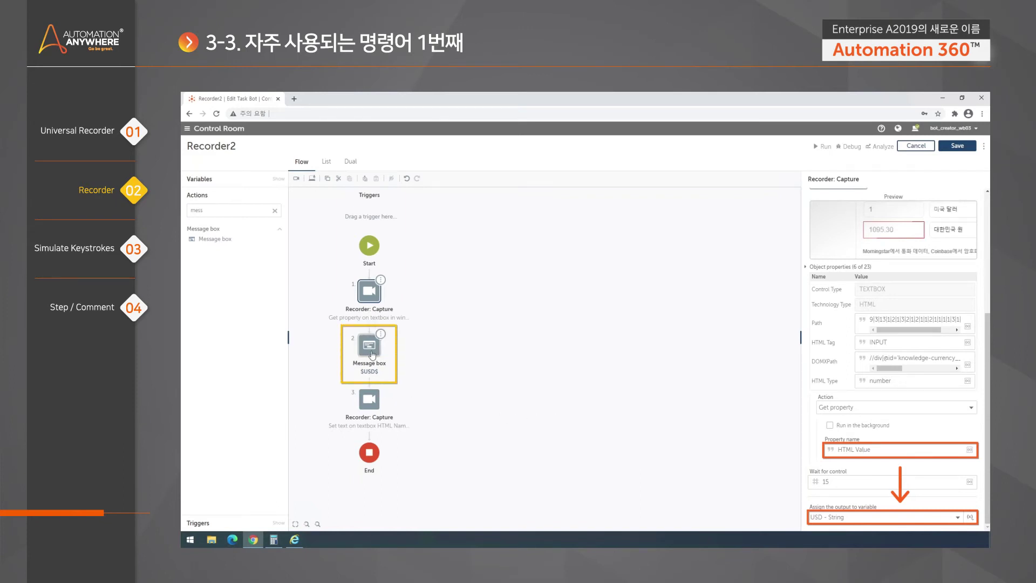
left_click(371, 354)
left_click(841, 249)
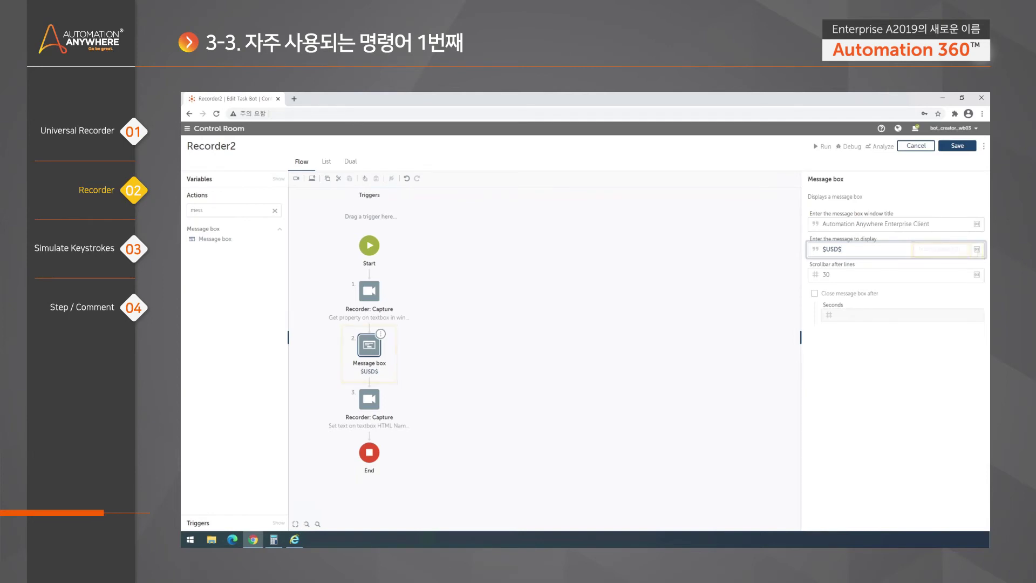
left_click(380, 402)
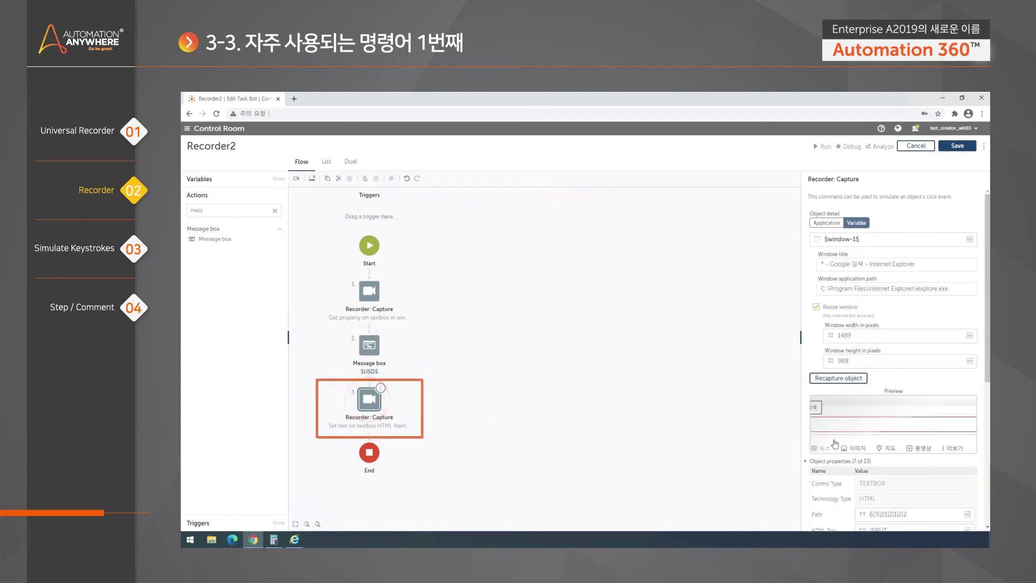
scroll(988, 353, "down", 5)
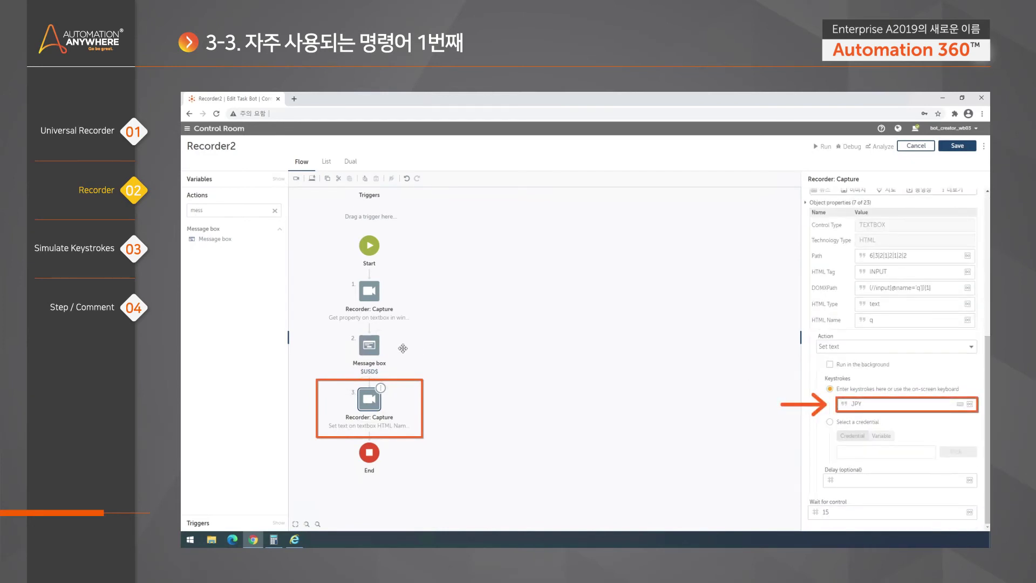
left_click(487, 324)
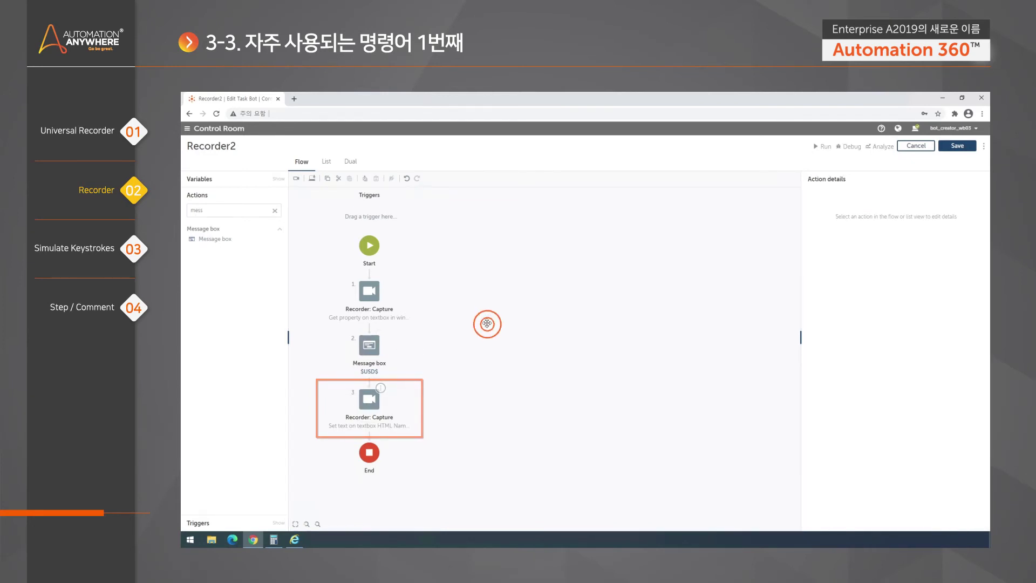
left_click(372, 297)
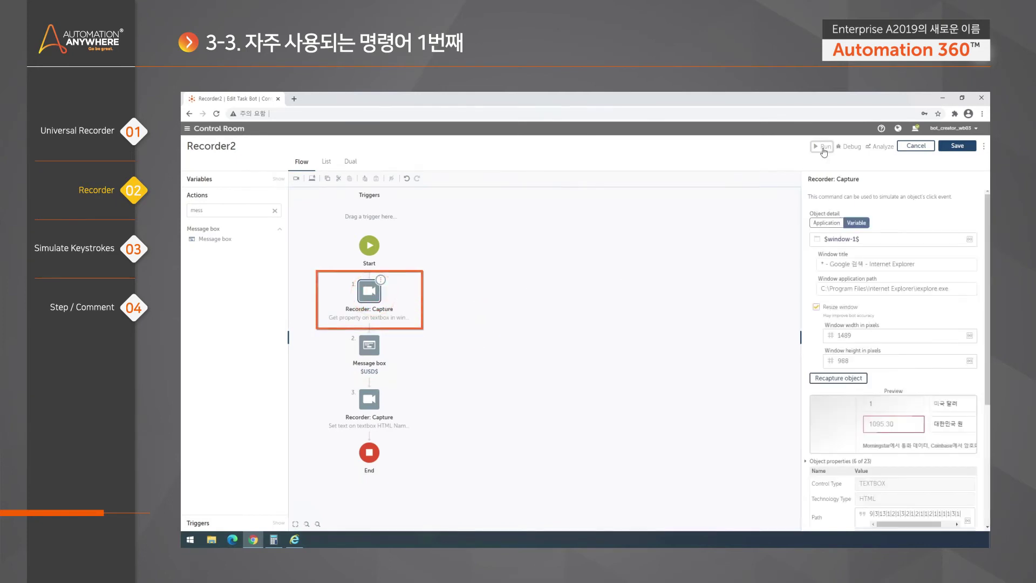
Save and run Recorder2, dismiss its 1095.30 message, and let it enter JPY in Google
left_click(824, 146)
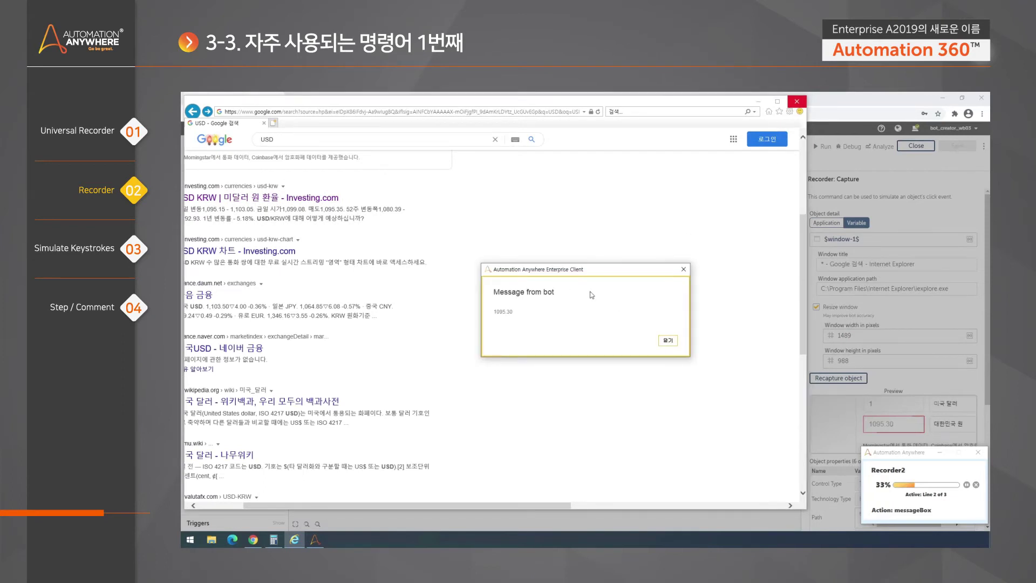
left_click_drag(621, 270, 747, 249)
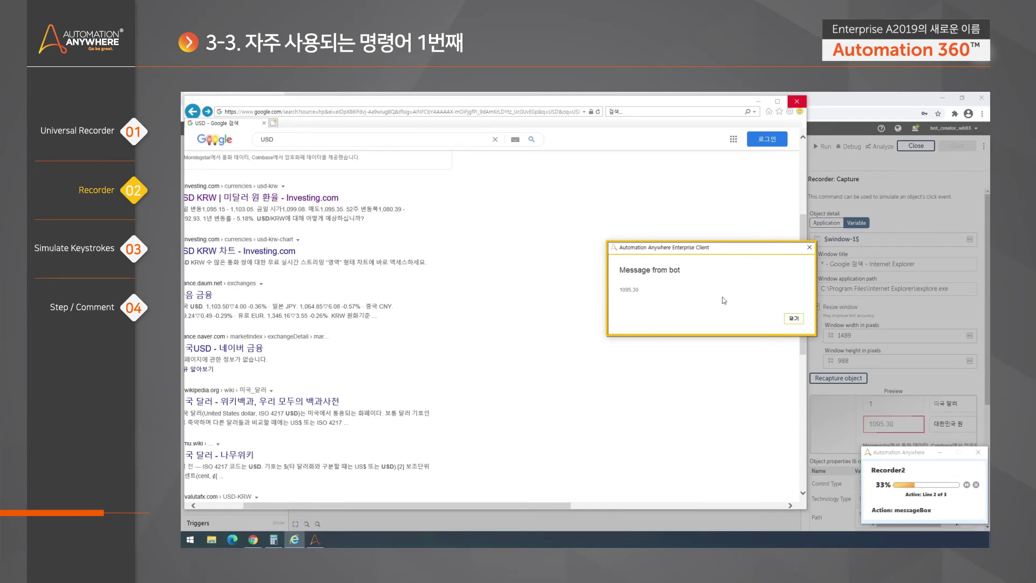
left_click(793, 318)
type("JPY")
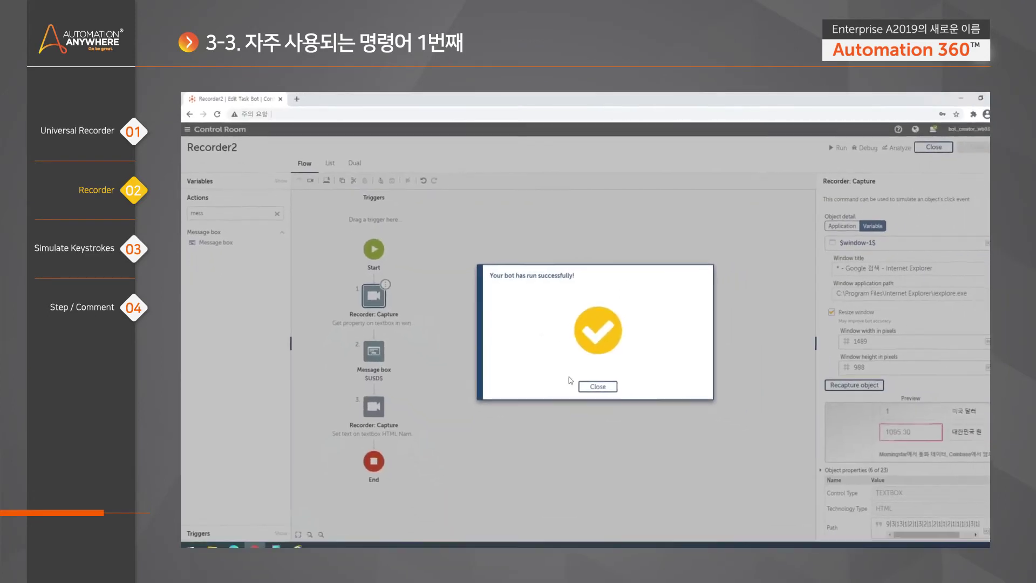
Close the run-success notice and select the HTML Value property name
left_click(593, 386)
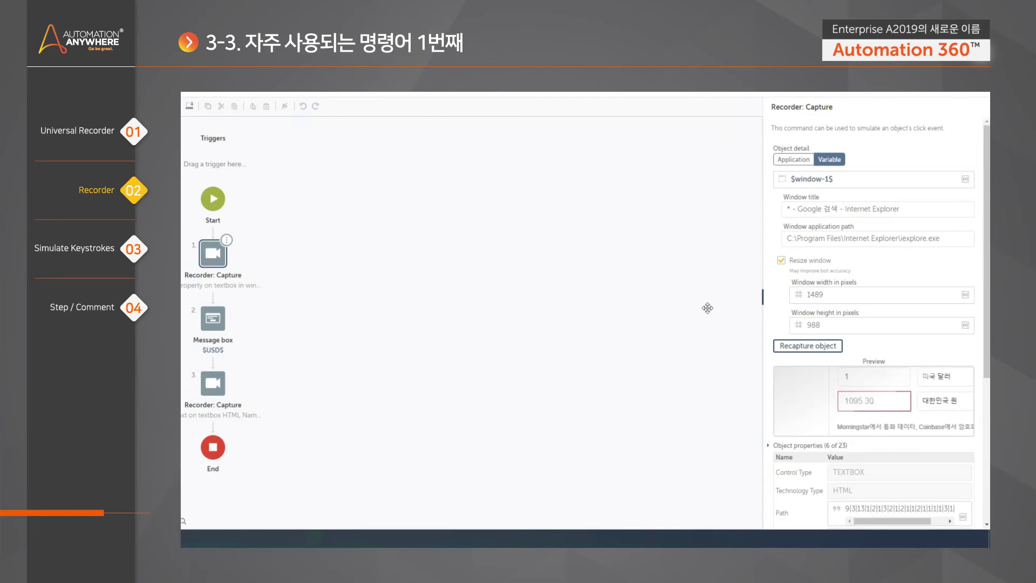
left_click_drag(986, 323, 986, 467)
double_click(837, 432)
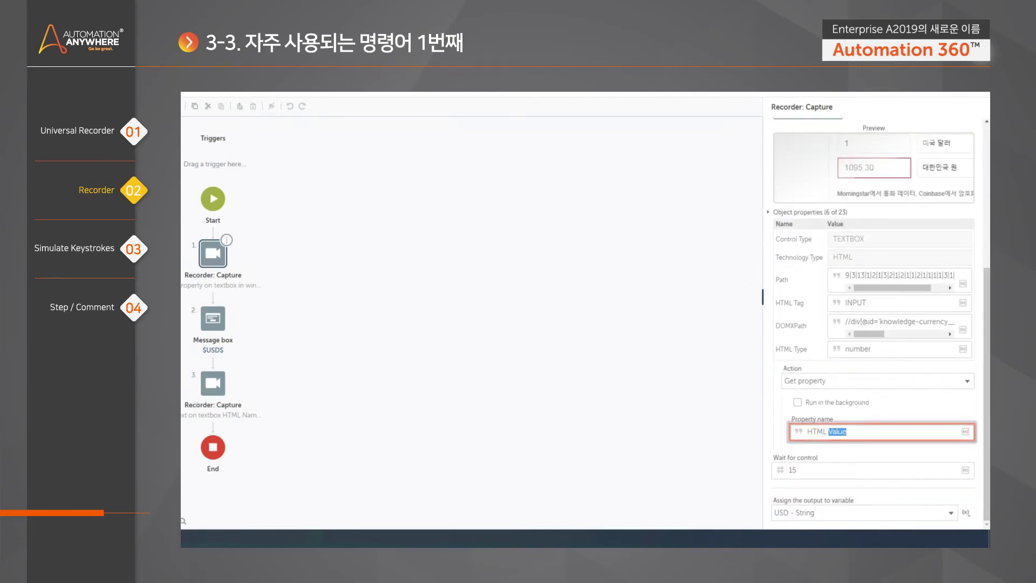
left_click(836, 431)
left_click_drag(846, 431, 803, 436)
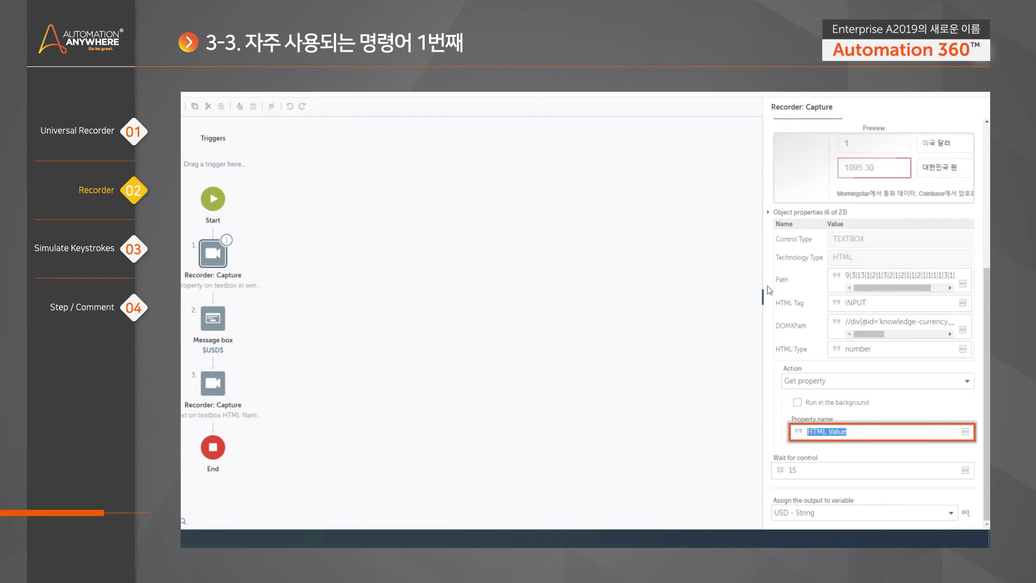
Expand the full list of 23 object properties and copy the HTML Value label
left_click(768, 213)
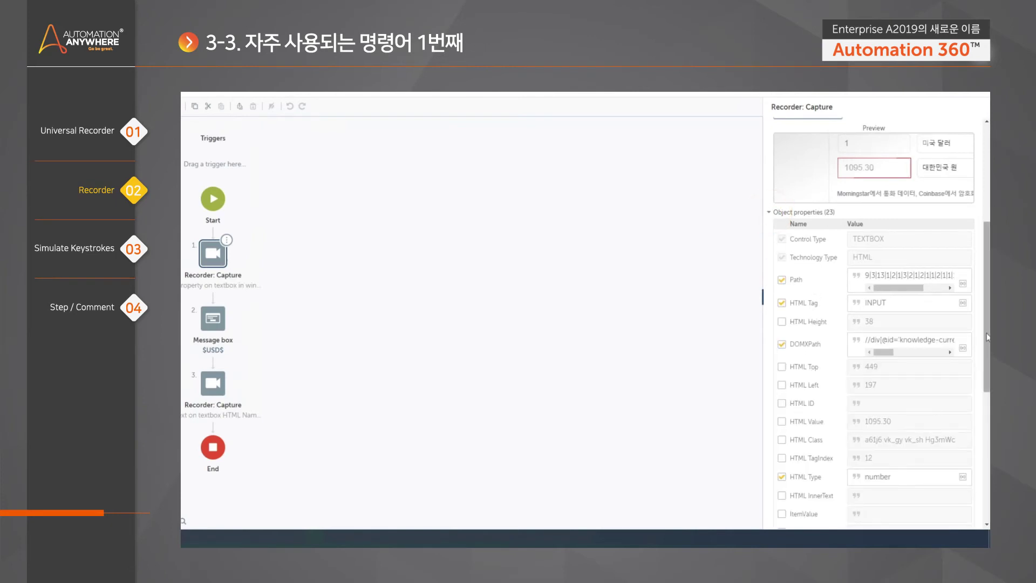
scroll(987, 337, "down", 10)
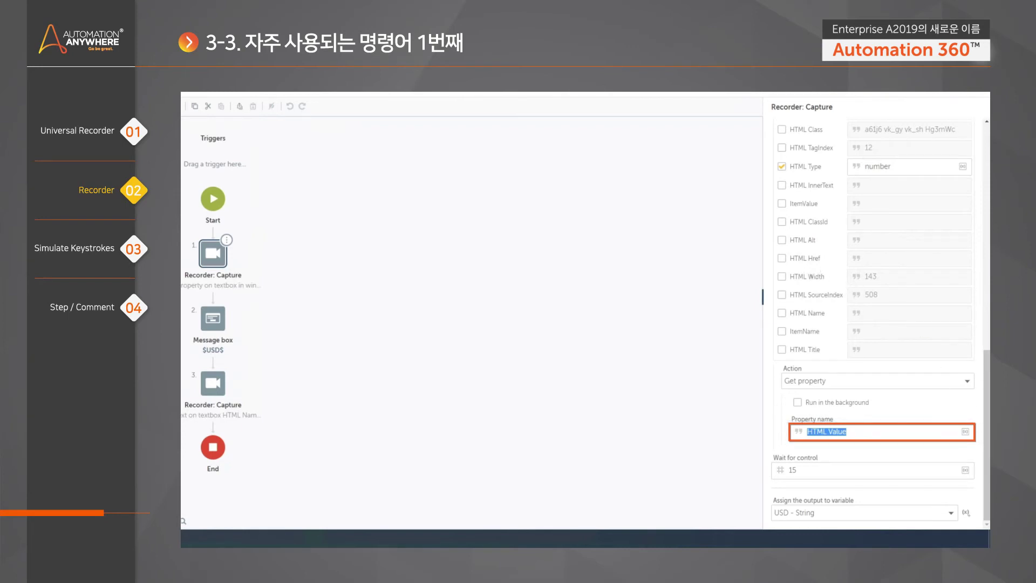
scroll(988, 324, "up", 3)
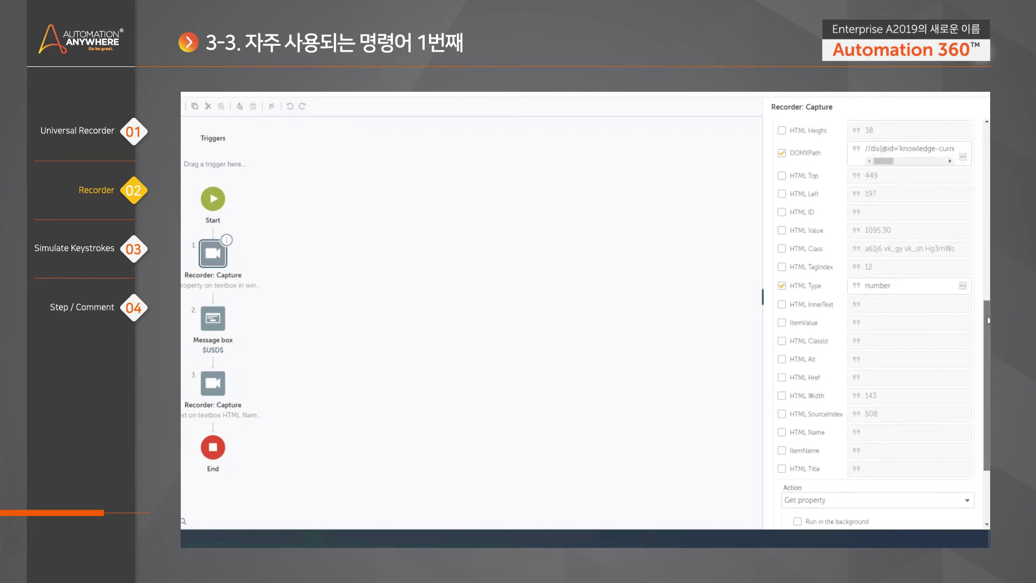
left_click_drag(824, 231, 790, 231)
right_click(798, 227)
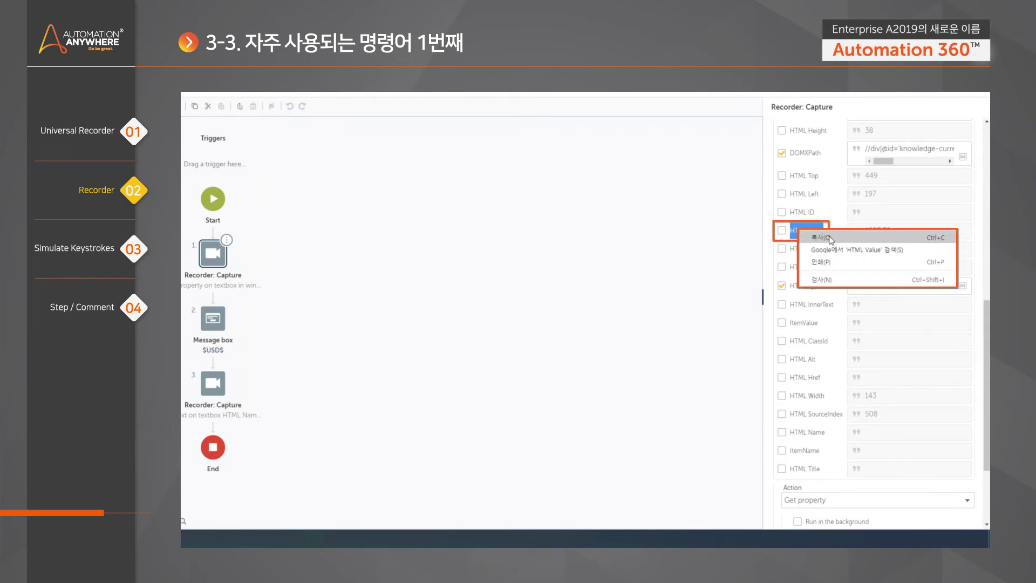
left_click(831, 234)
scroll(881, 324, "down", 3)
Paste HTML Value as the property name, then create and open a task bot named KeyStroke
left_click(879, 431)
key("ctrl+v")
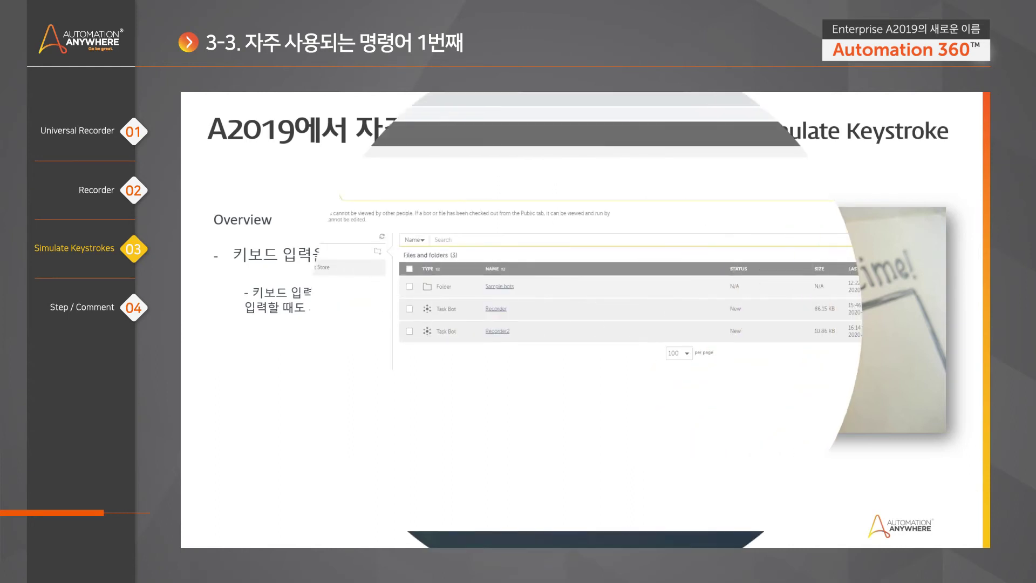
left_click(905, 254)
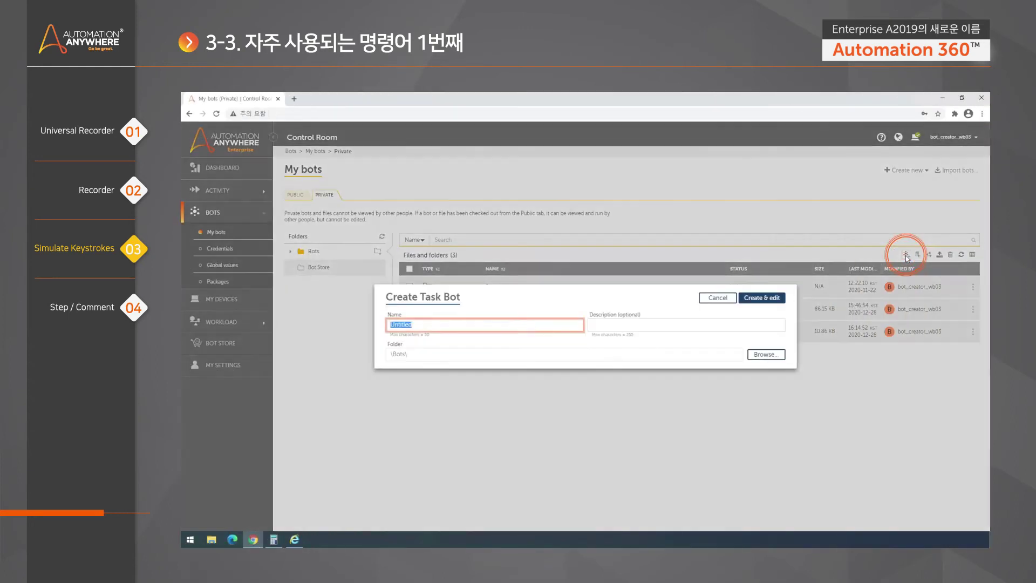
type("KeyStroke")
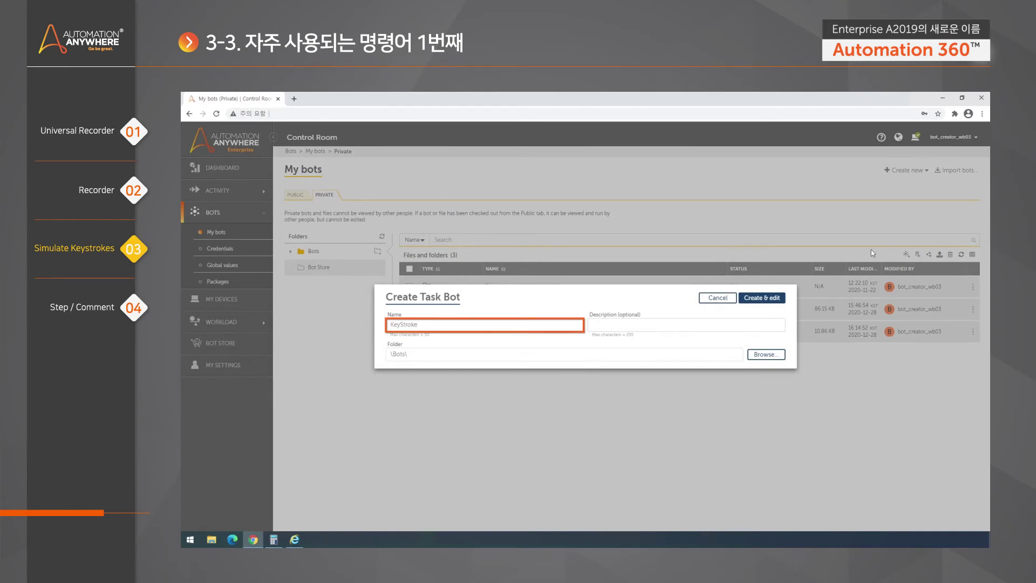
left_click(768, 300)
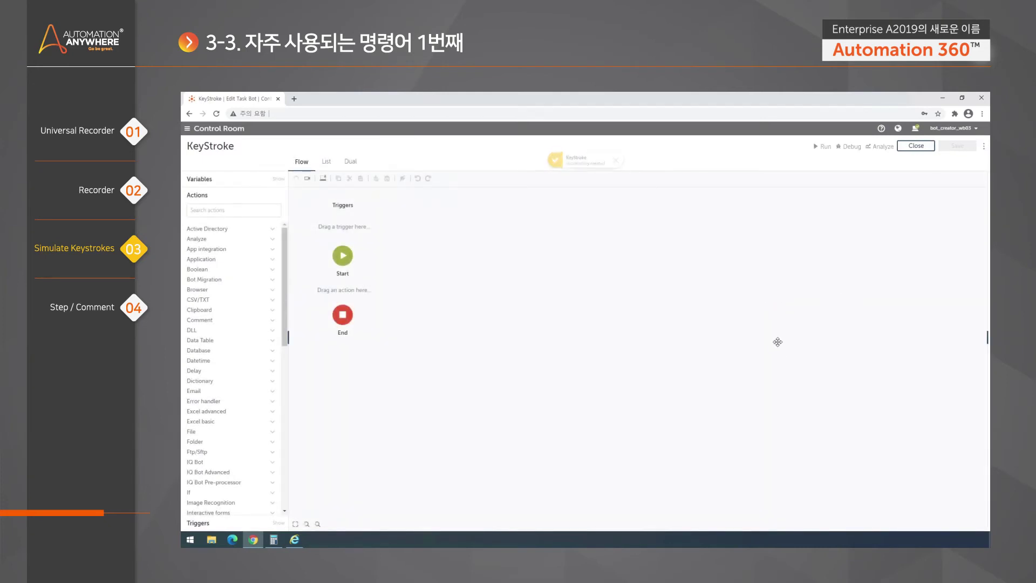
Search 'keys' in Actions and drop Simulate keystrokes between Start and End
left_click(245, 210)
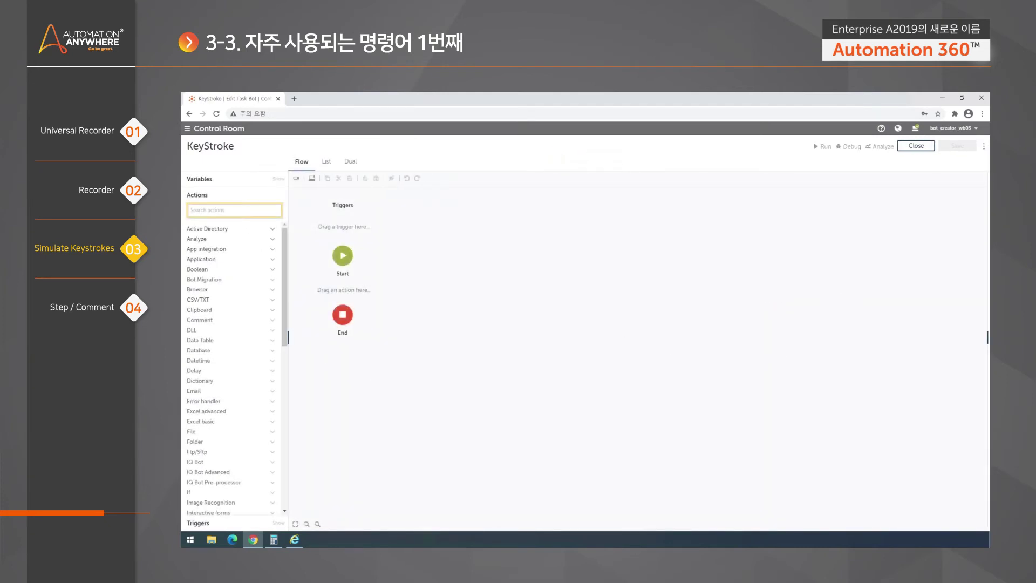
type("keystroke")
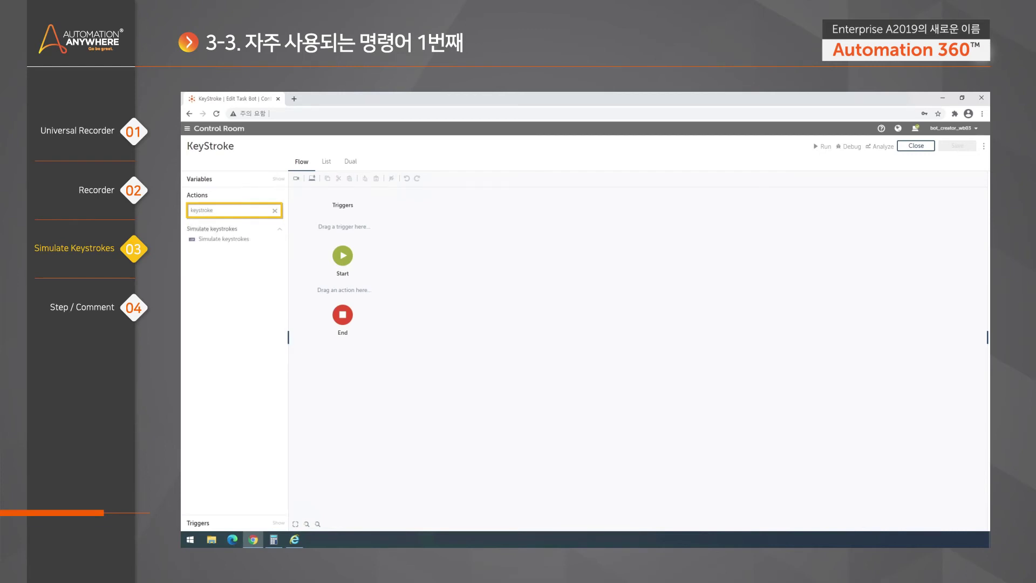
left_click(219, 231)
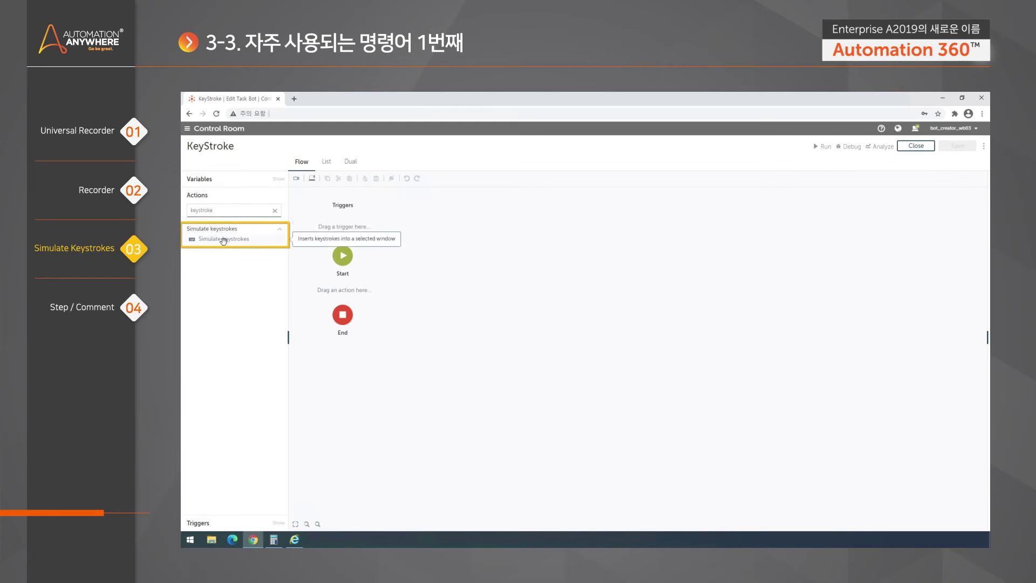
left_click_drag(220, 240, 350, 295)
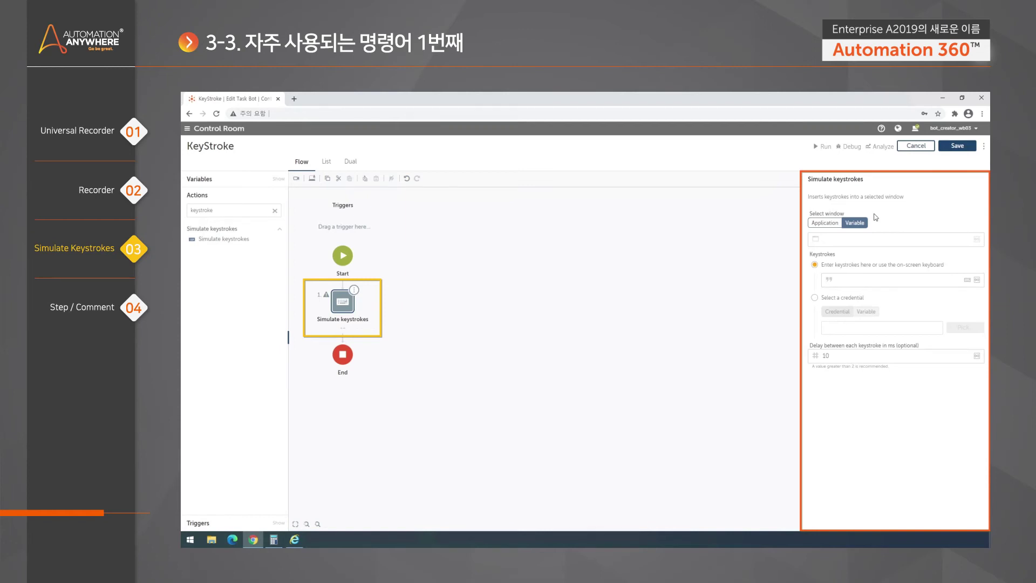
Launch Notepad from Windows search, then return to the KeyStroke editor
left_click(190, 539)
type("notepad")
key("Return")
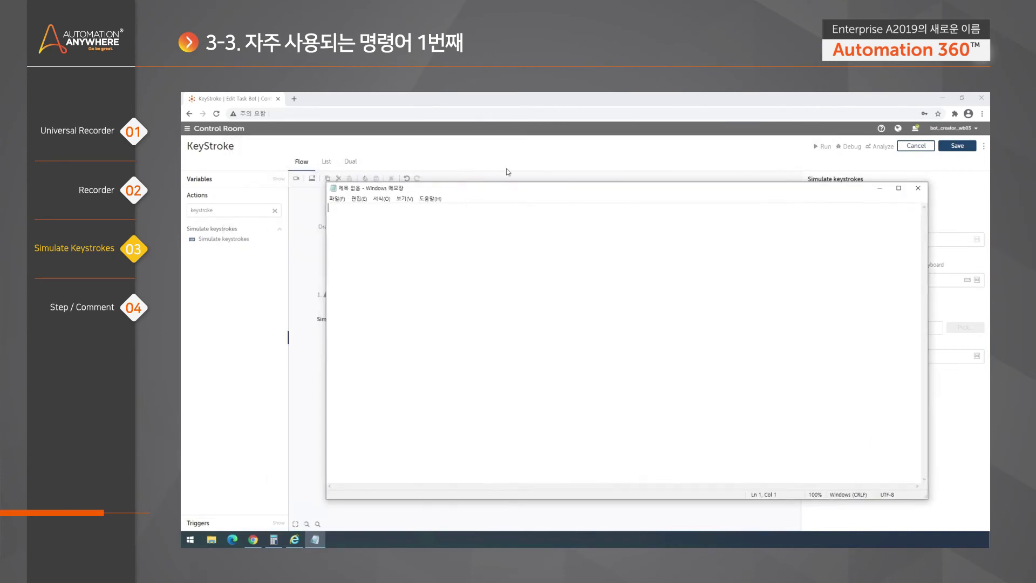
left_click(525, 151)
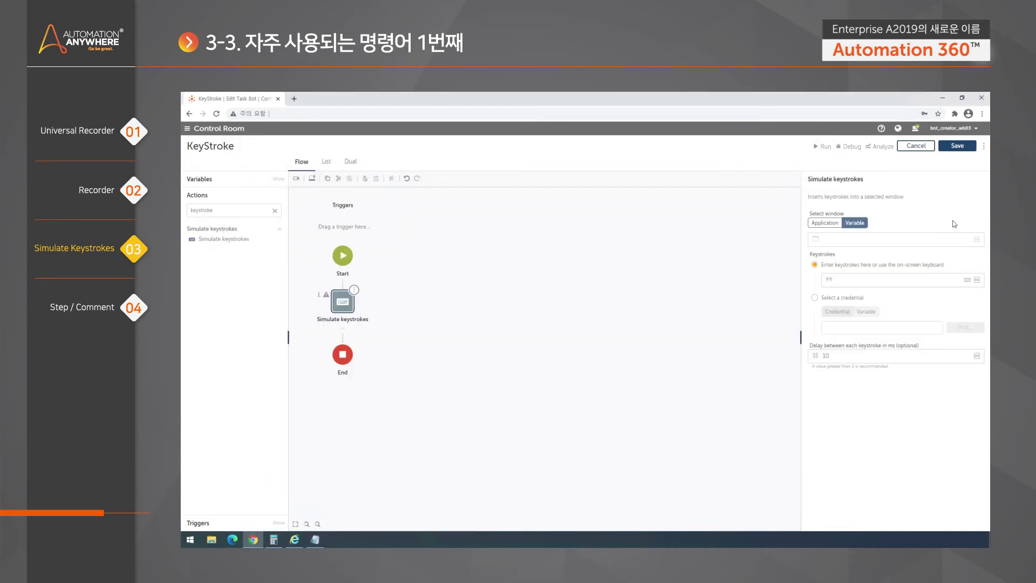
Target the application window 제목 없음 - Windows 메모장 and enter keystrokes 123
left_click(825, 223)
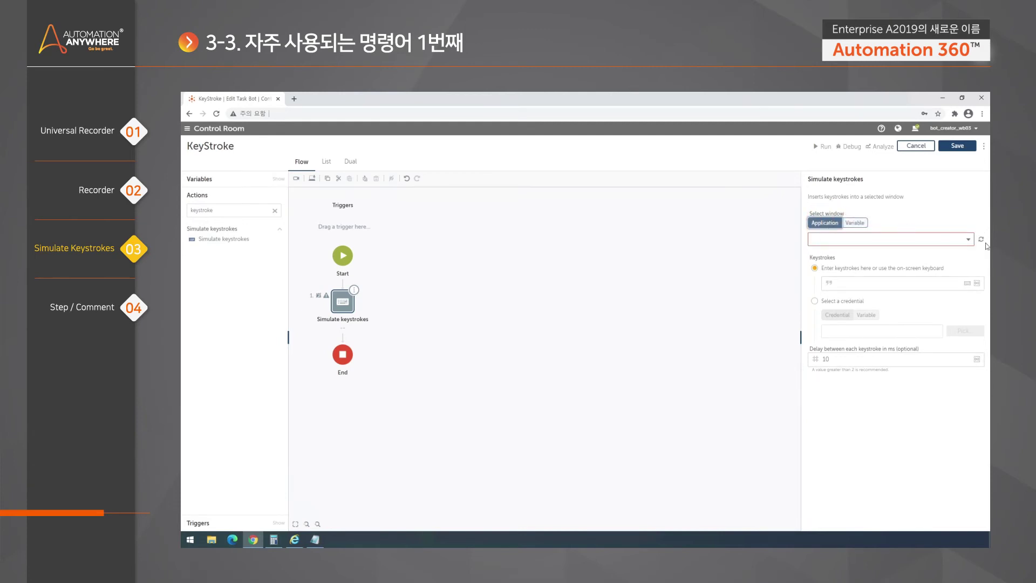
left_click(969, 241)
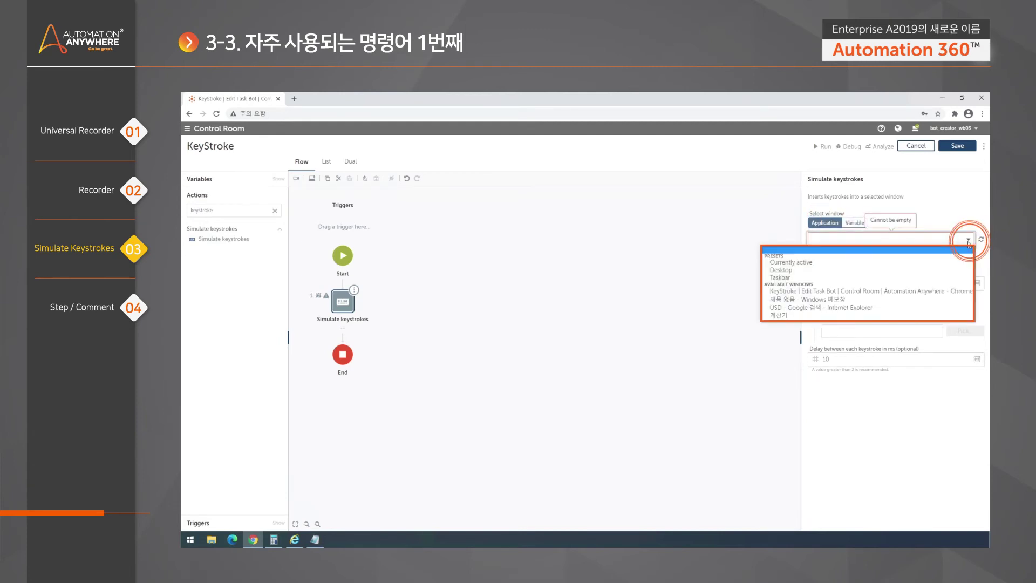
left_click(890, 301)
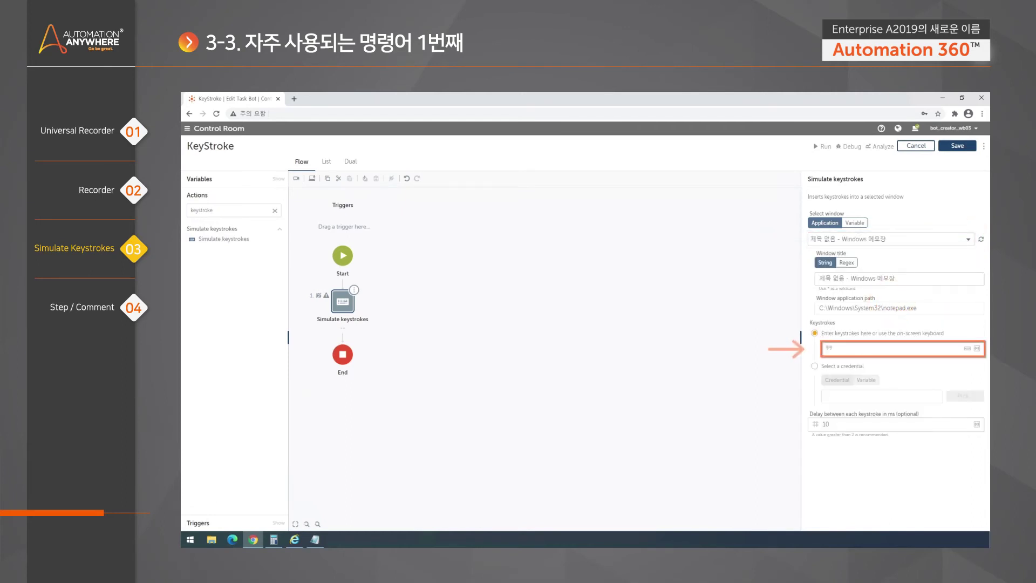
type("123")
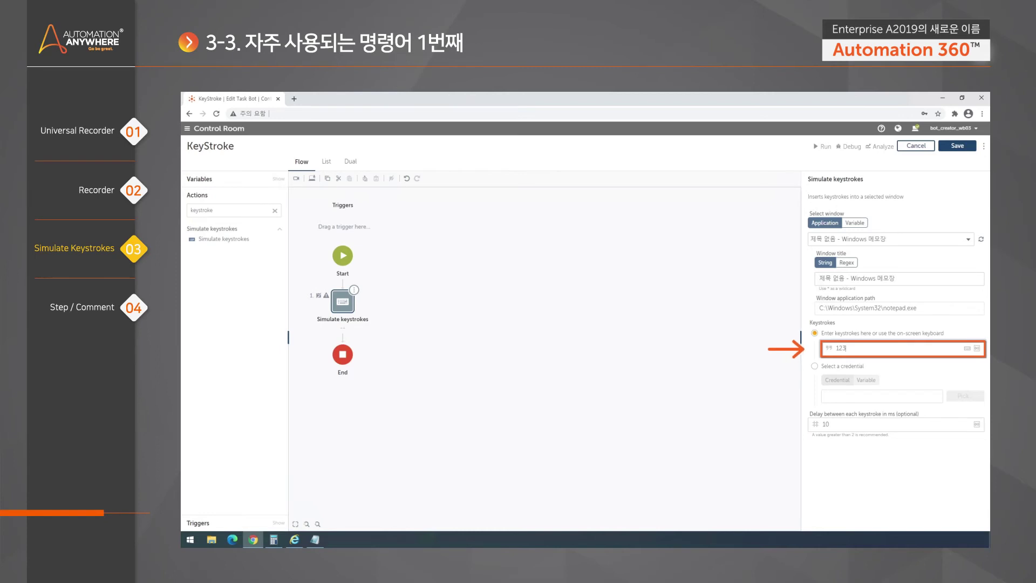
left_click(318, 542)
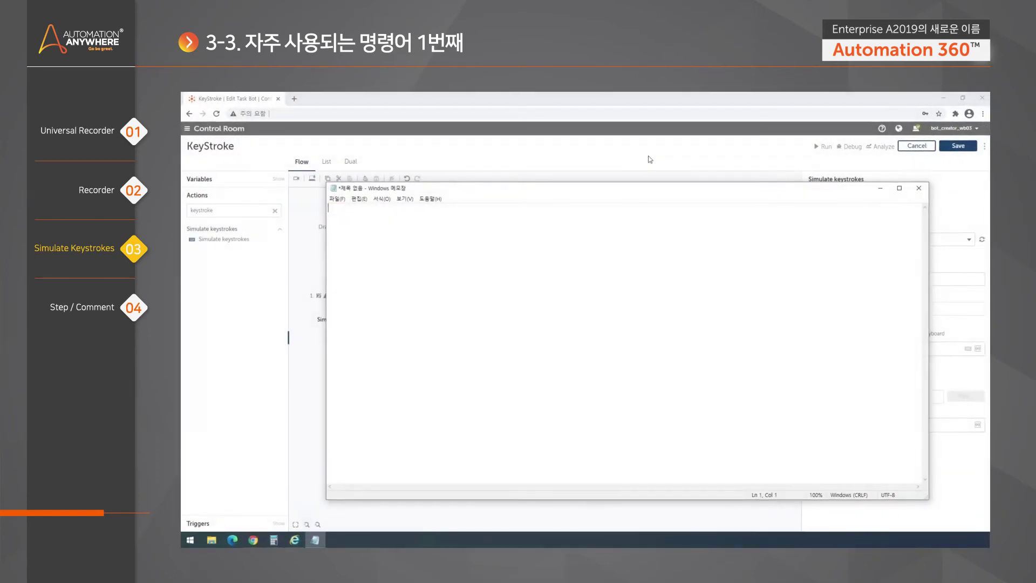
Bring the Chrome window with the KeyStroke editor back in front of Notepad
left_click(674, 158)
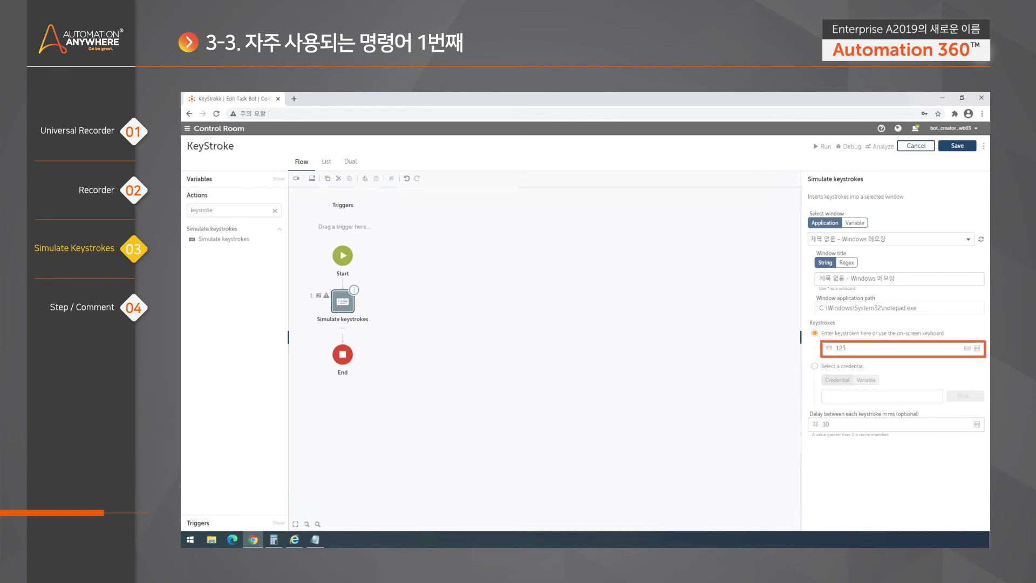
Delete the 123 keystrokes and cancel the Insert a value dialog without choosing a variable
key("BackSpace")
key("BackSpace")
key("BackSpace")
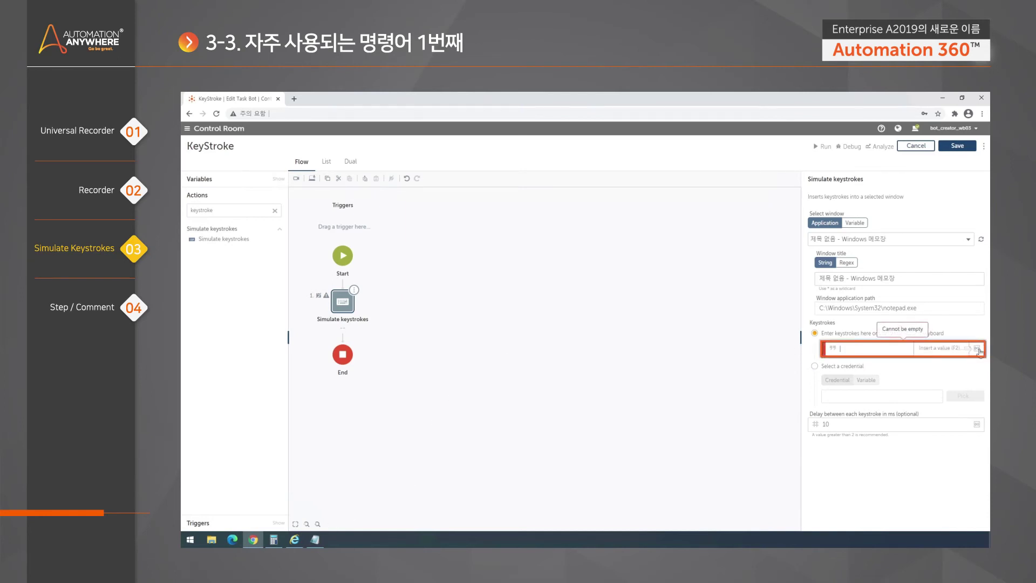
left_click(976, 349)
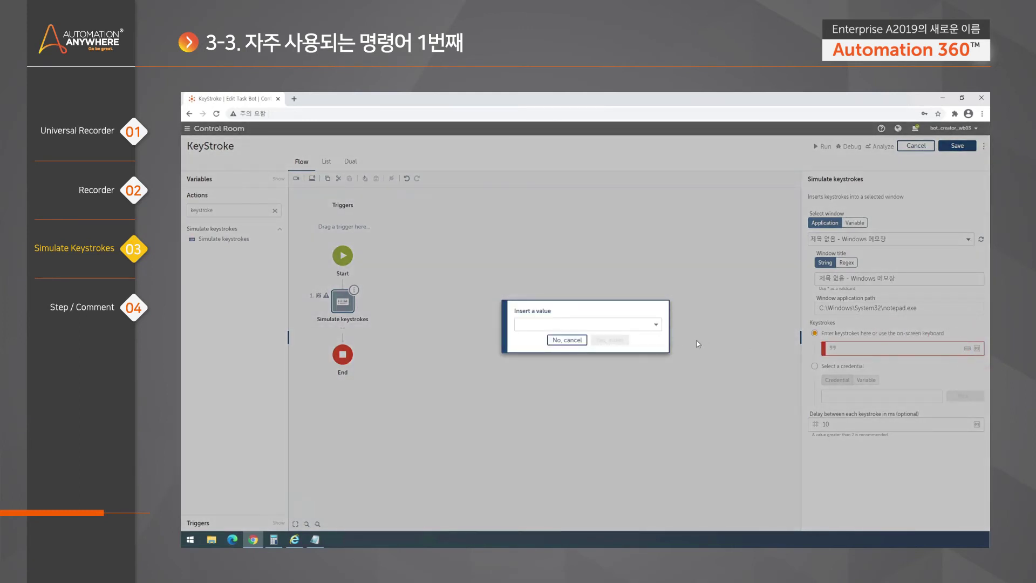
left_click(655, 324)
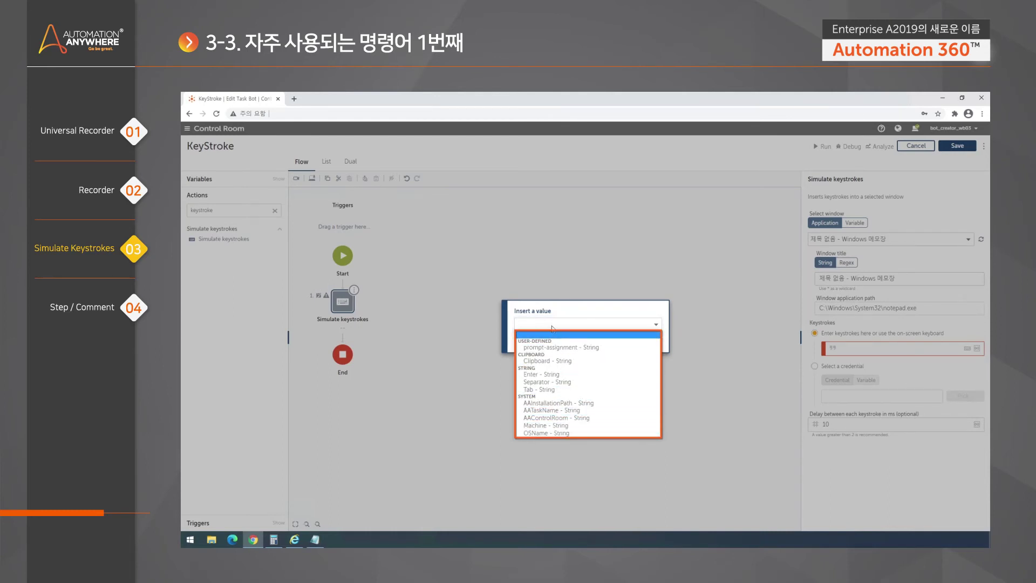
left_click(568, 311)
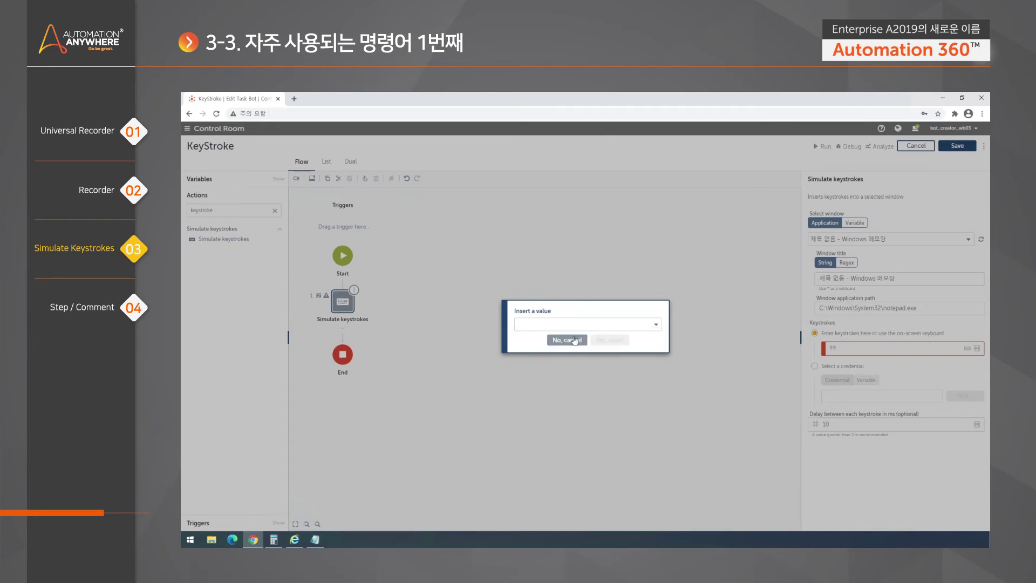
left_click(567, 340)
Type test text 1231 into Keystrokes and erase it until the field is empty
left_click(890, 348)
type("1231")
key("BackSpace")
key("BackSpace")
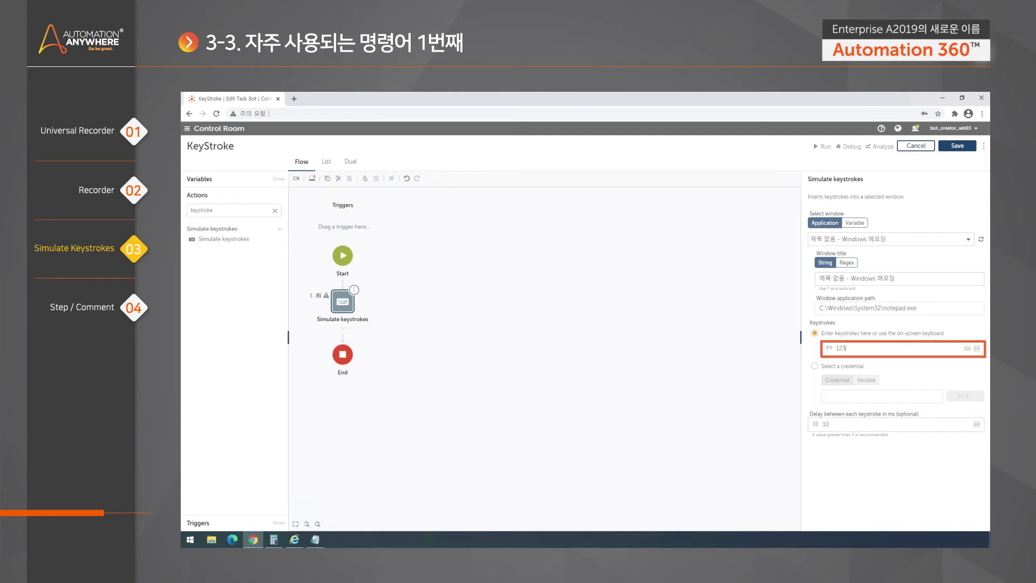
key("BackSpace")
key("BackSpace")
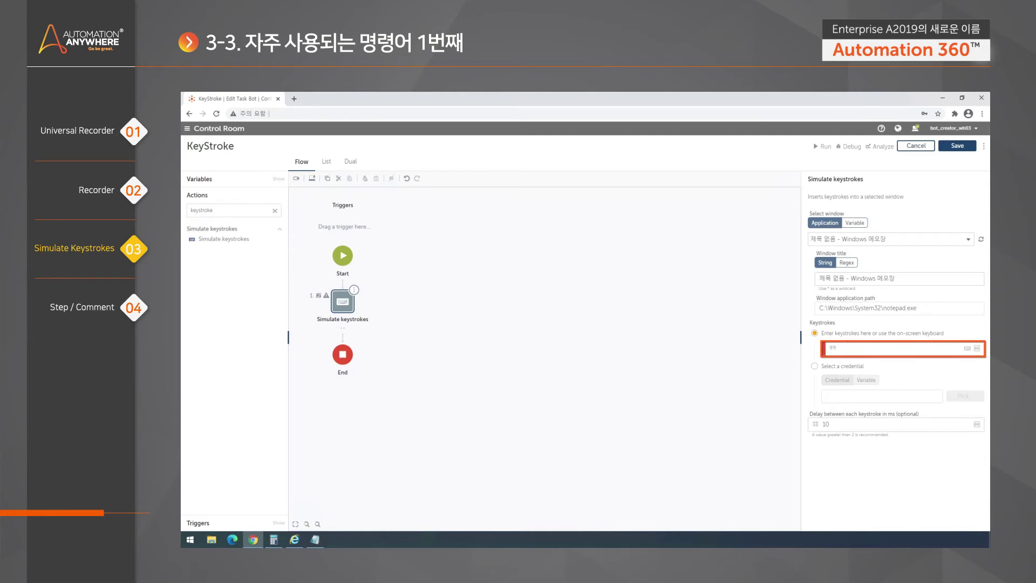
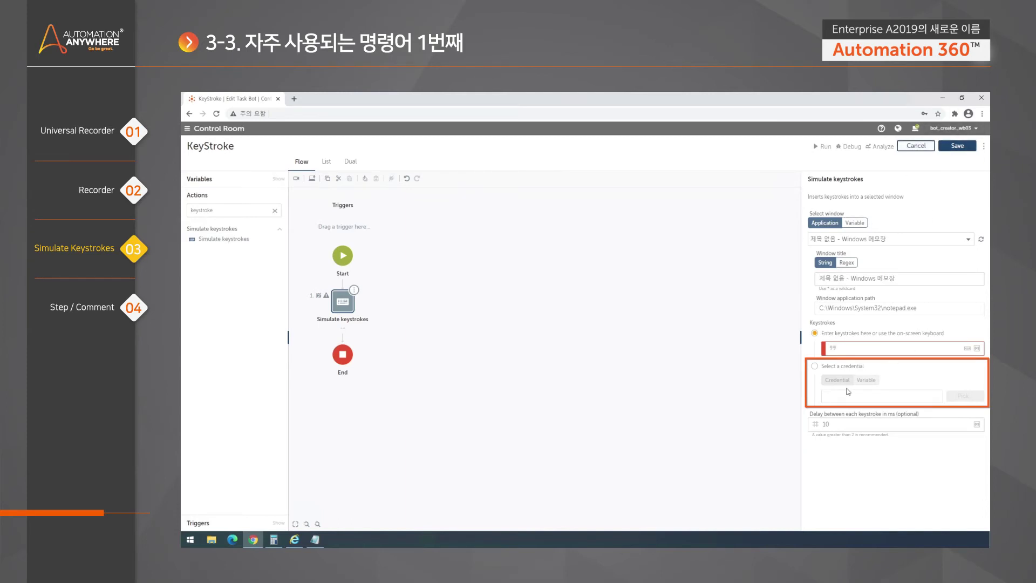
Set the keystrokes to the ID attribute of the Web Account credential in the Credential Demo locker
left_click(845, 367)
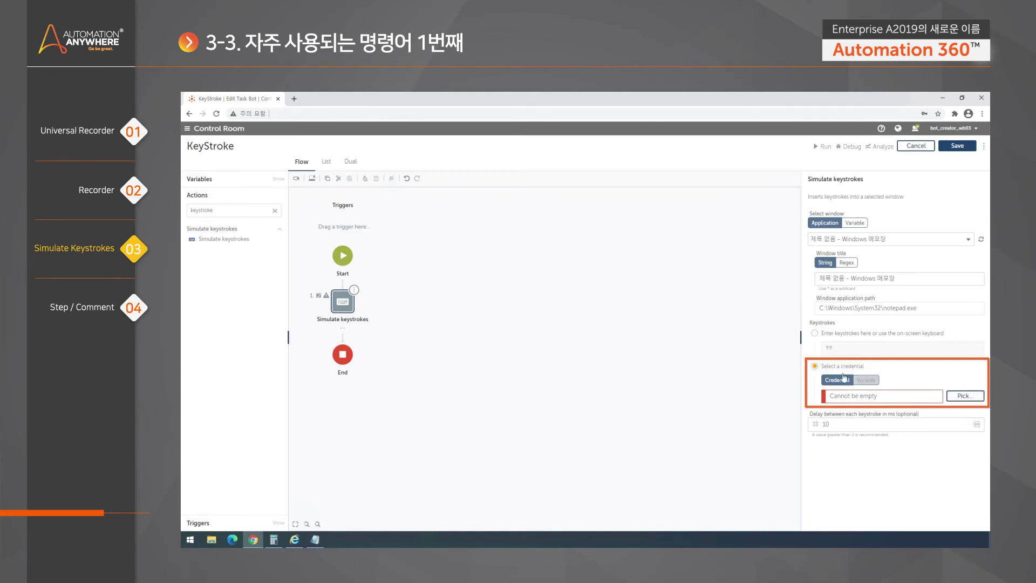
left_click(965, 395)
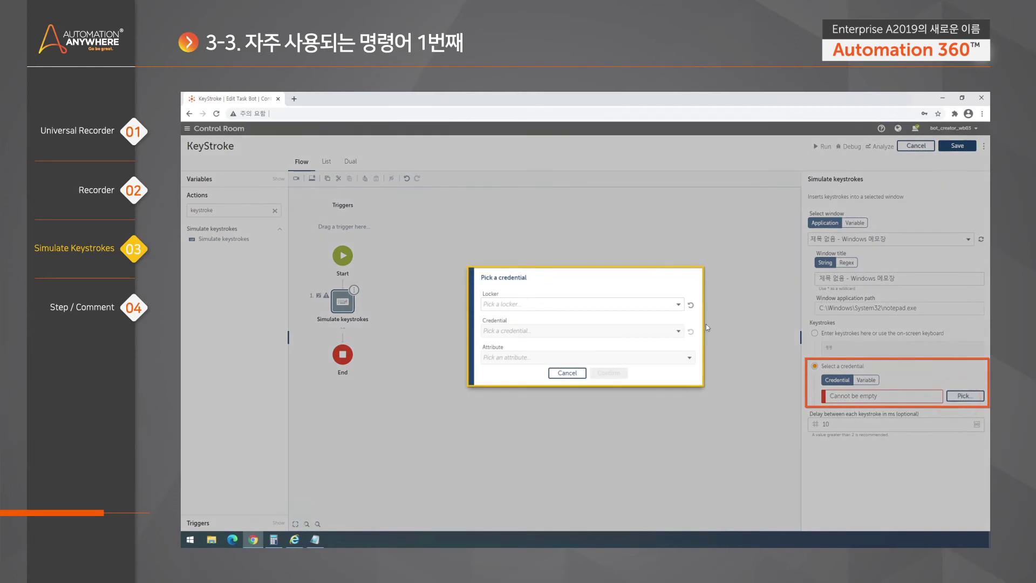
left_click(681, 304)
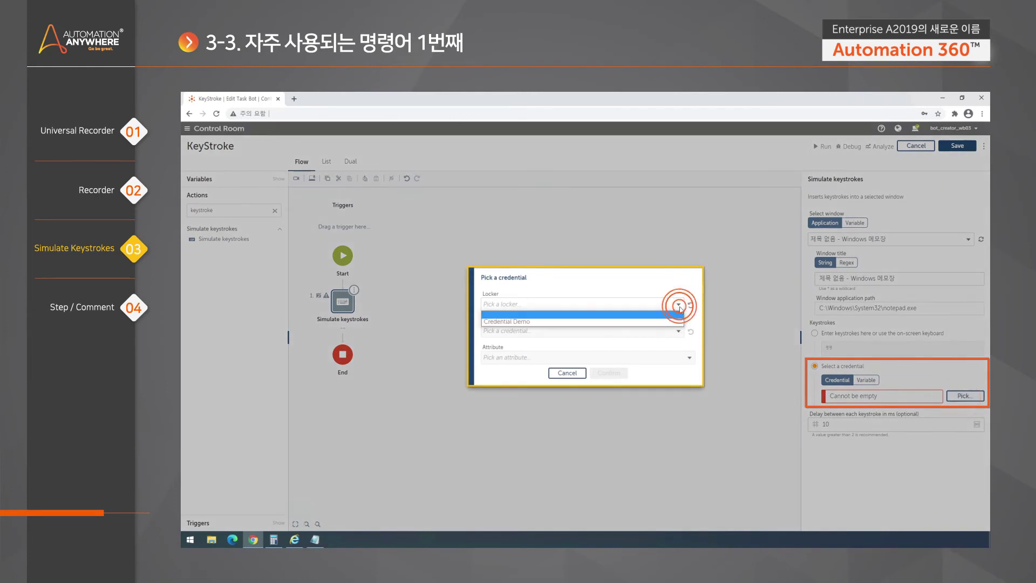
left_click(634, 322)
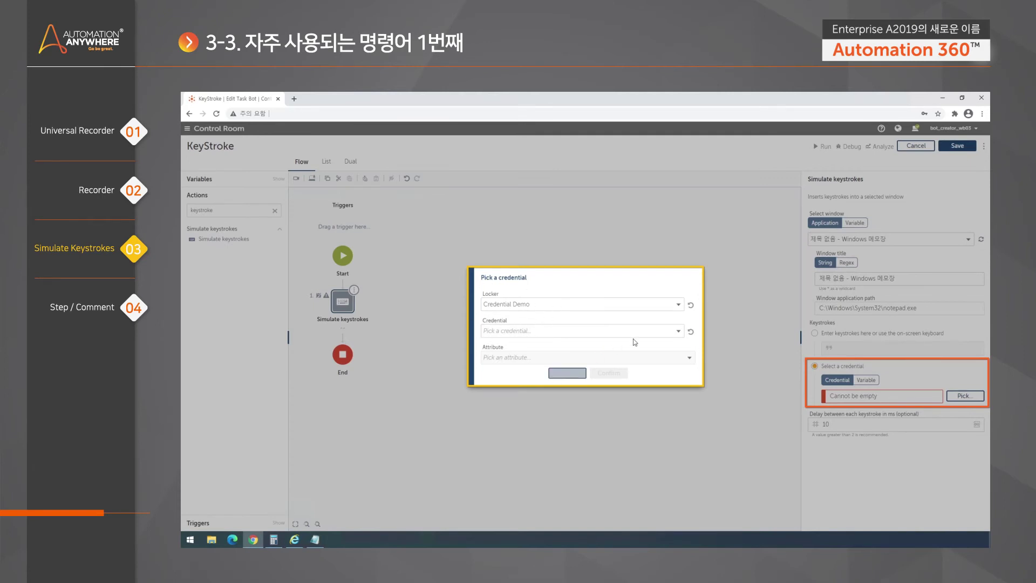
left_click(577, 338)
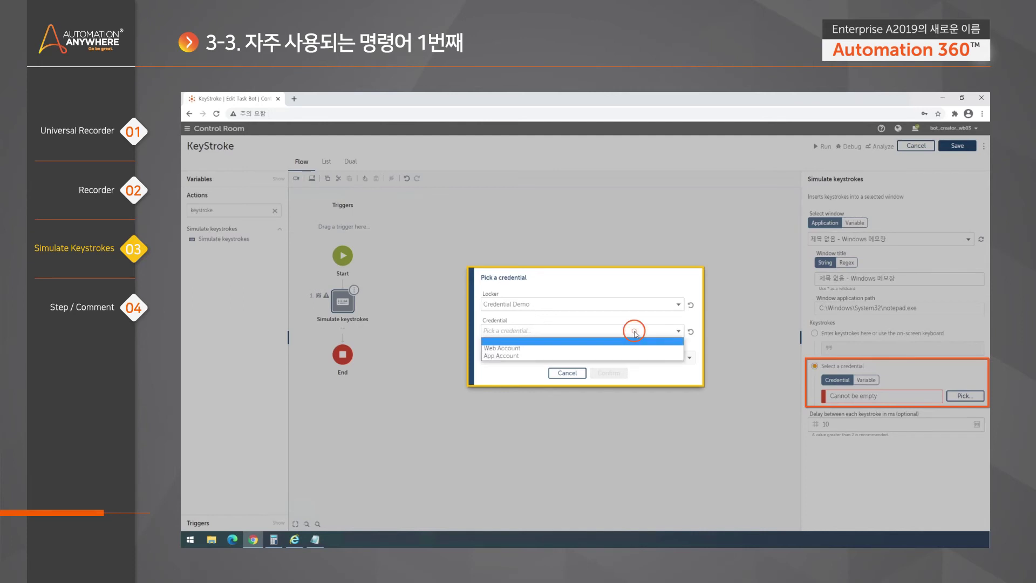
left_click(529, 350)
left_click(518, 375)
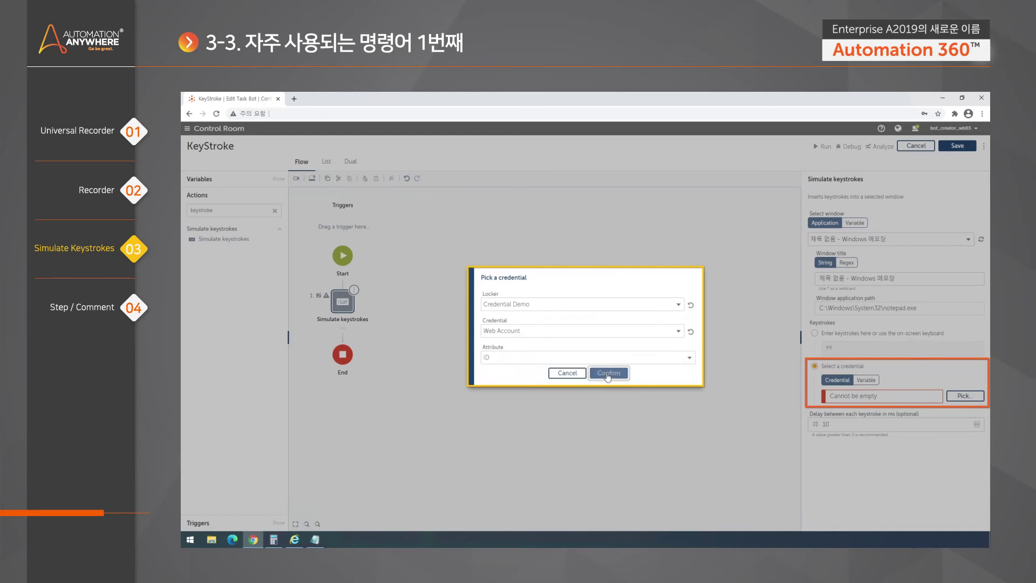
left_click(608, 373)
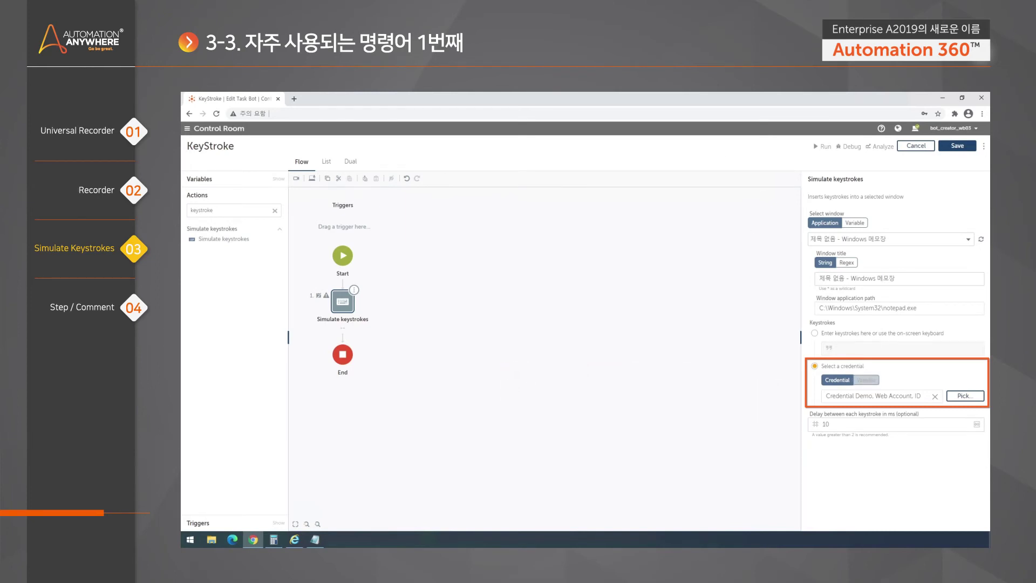
Enter keystrokes directly, enable the delay between keystrokes, and replace TEST with 123
left_click(830, 334)
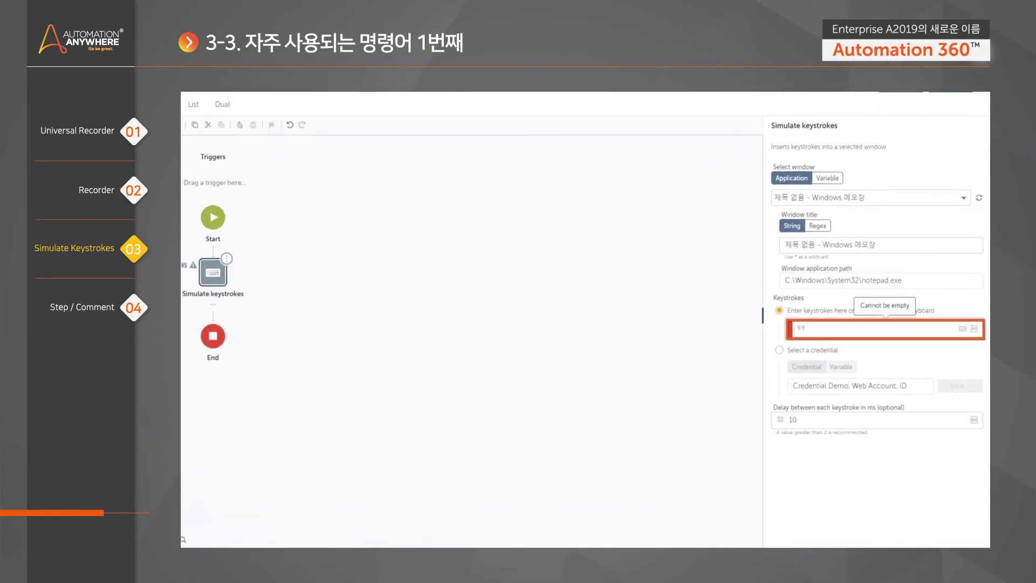
type("TEST")
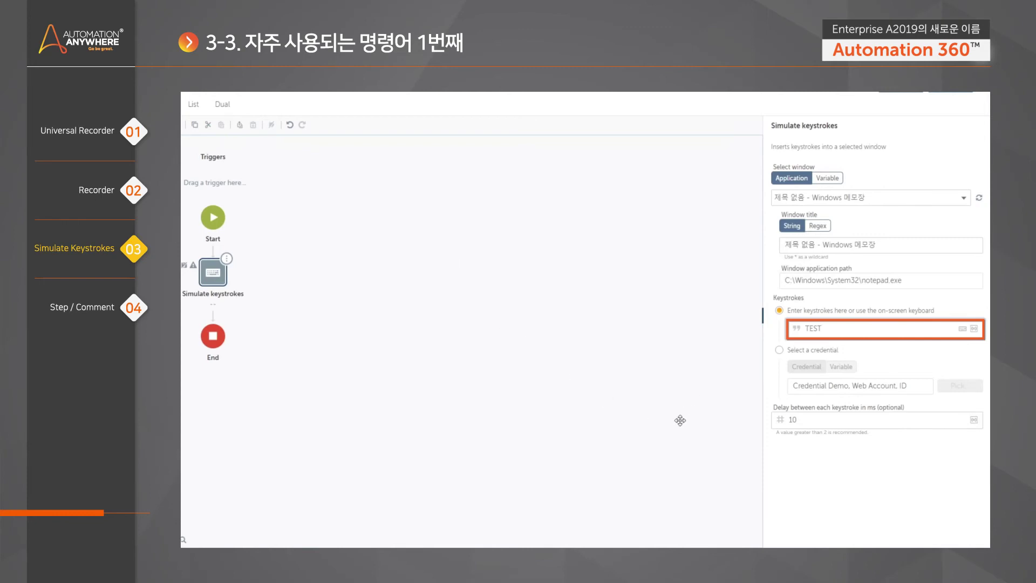
left_click(797, 419)
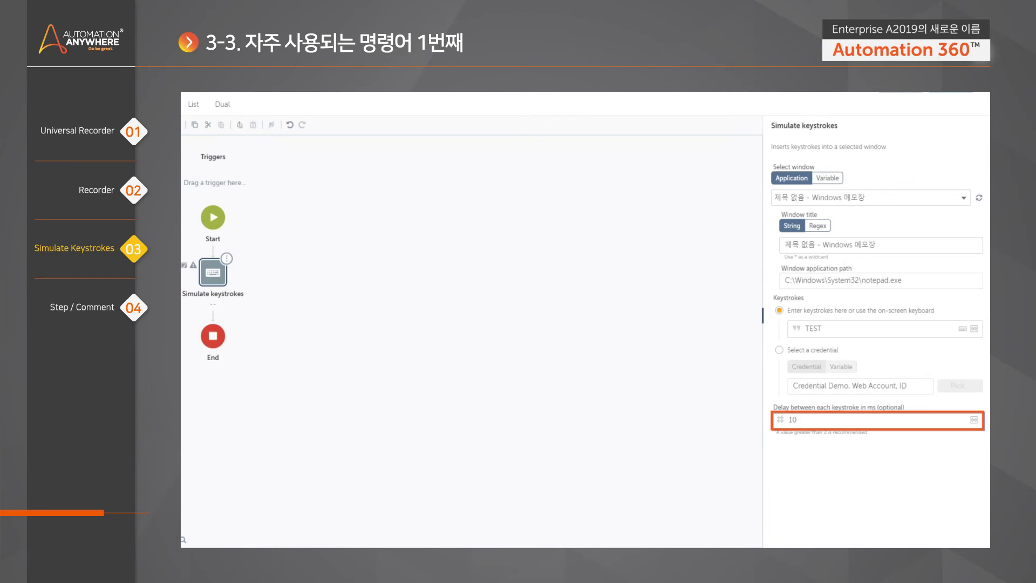
double_click(812, 328)
type("123")
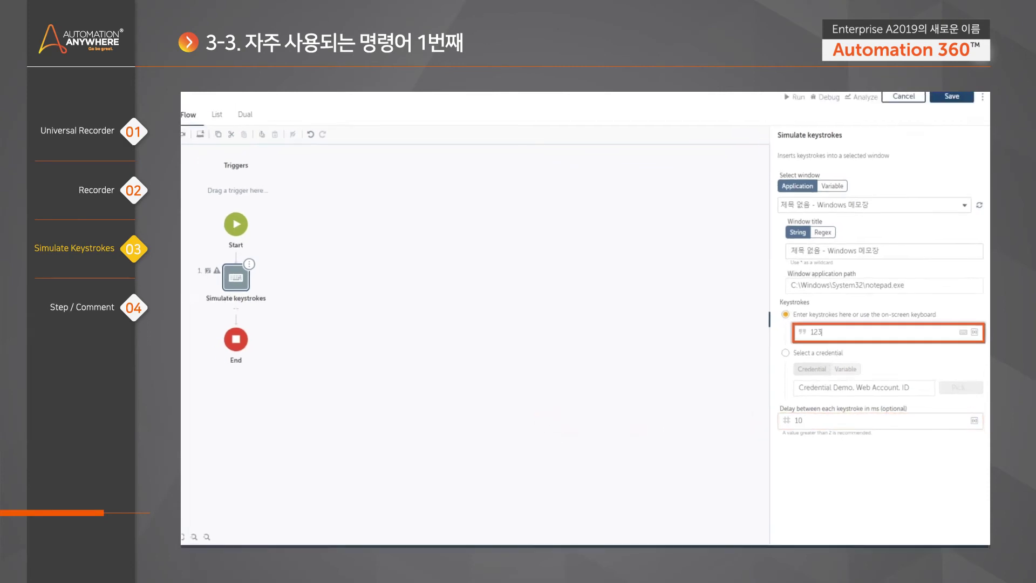
Run the KeyStroke bot and close the line 1 error saying the window wasn't found
left_click(675, 269)
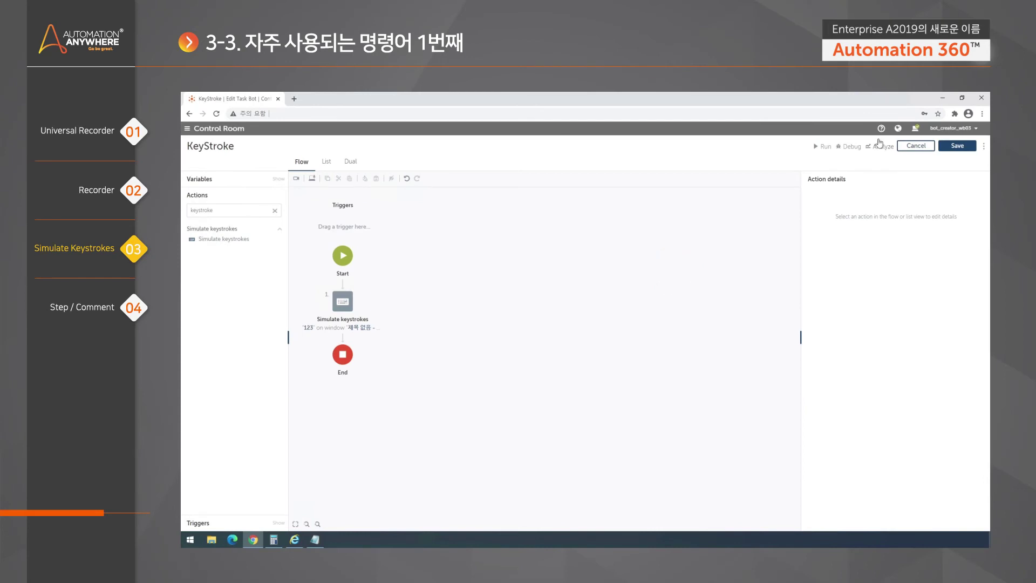
left_click(822, 148)
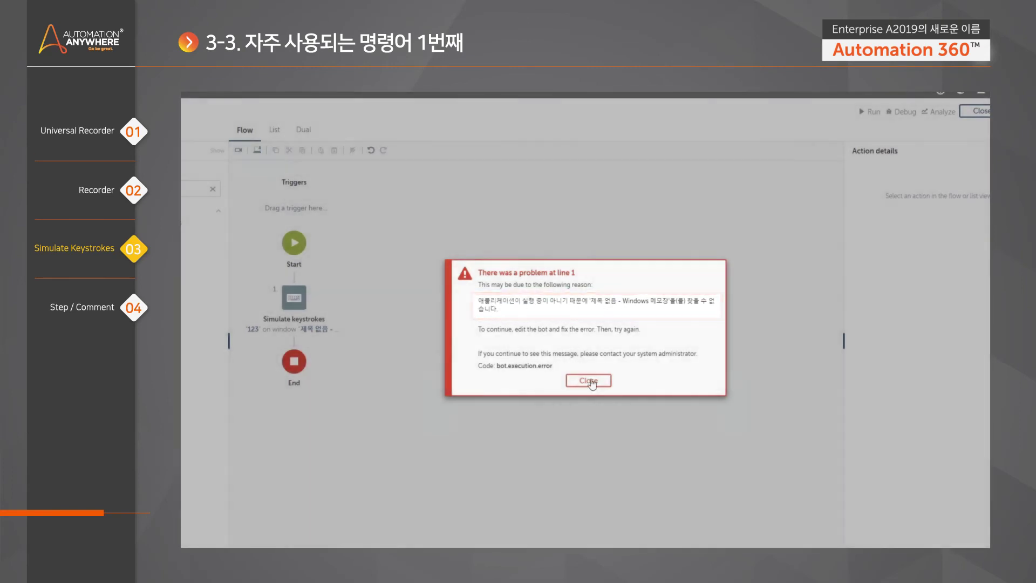
left_click(588, 381)
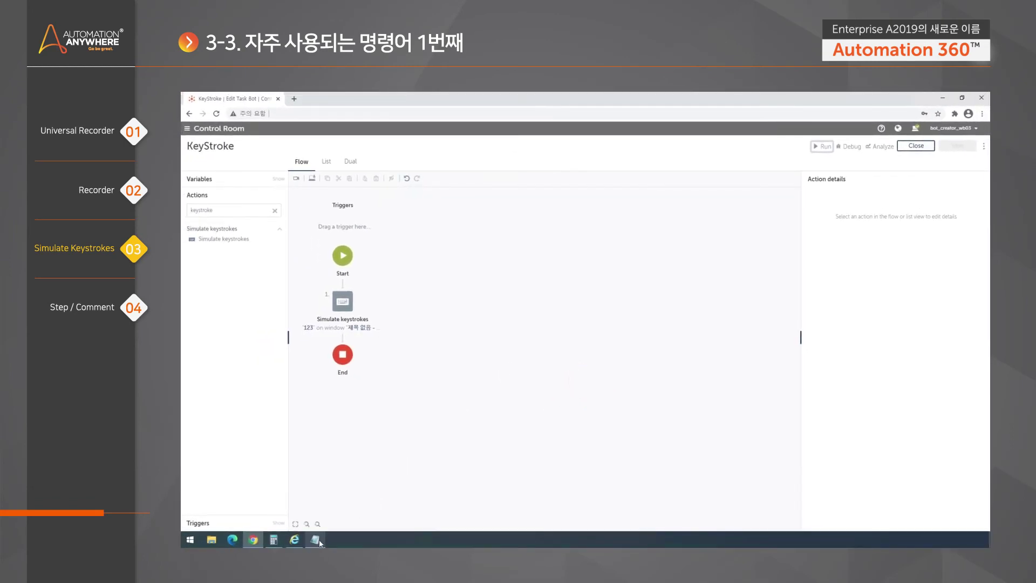
Select the Simulate keystrokes step and close the old Notepad window
left_click(351, 303)
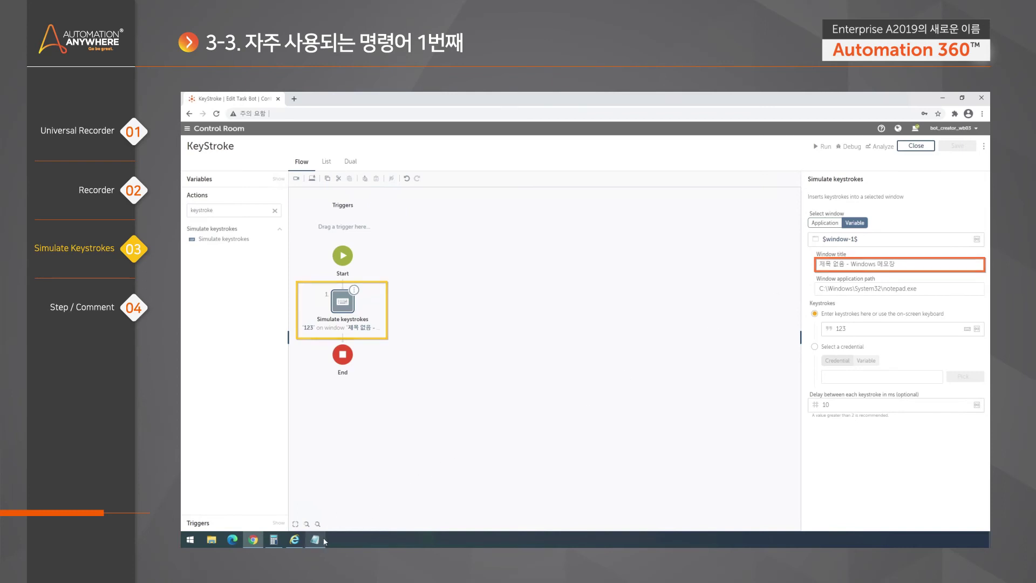
mouse_move(321, 540)
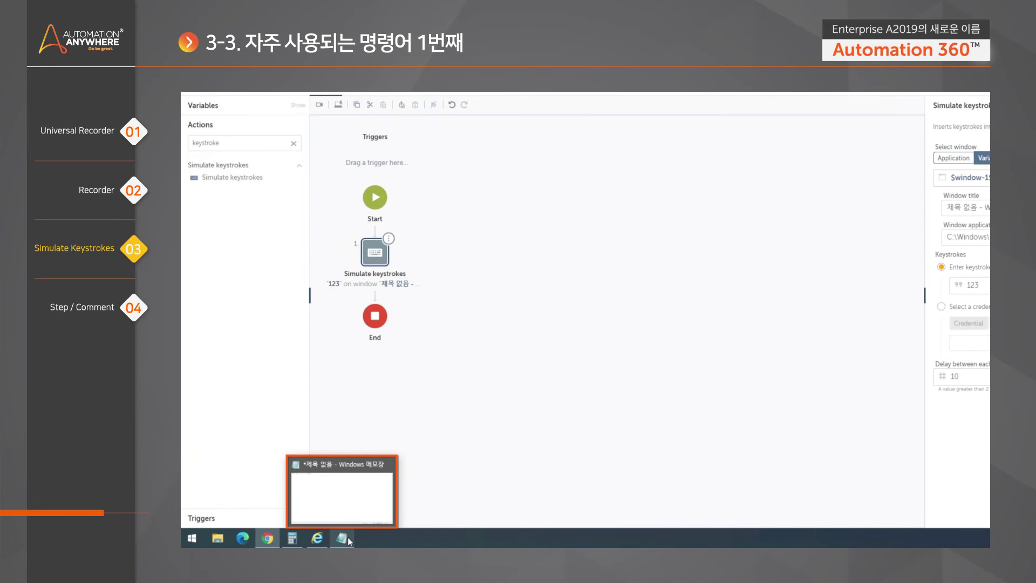
left_click(342, 493)
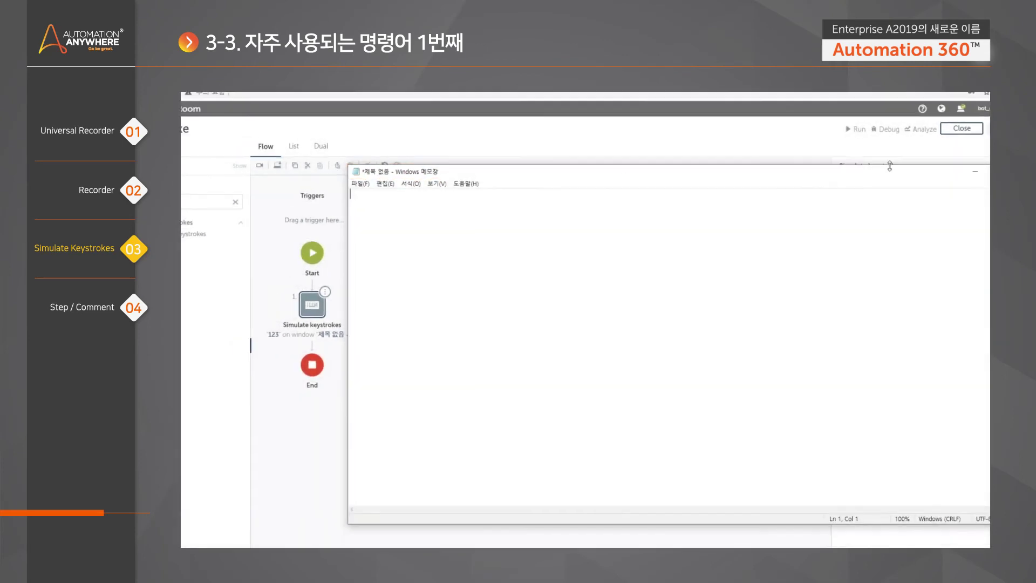
left_click(966, 184)
Launch a new Notepad via search, type 123 in it, and return to the bot editor
left_click(190, 540)
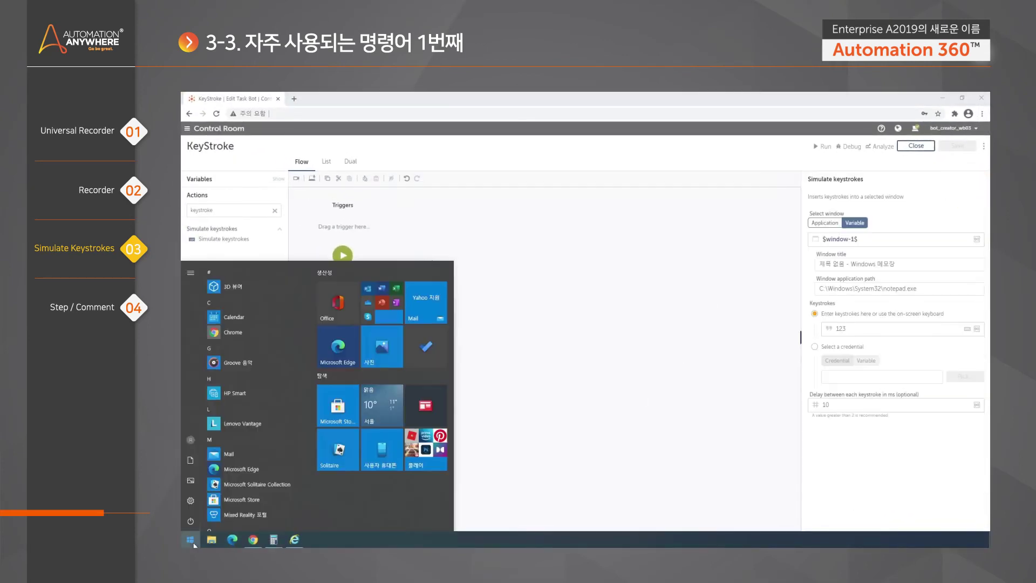
type("notepa")
key("Return")
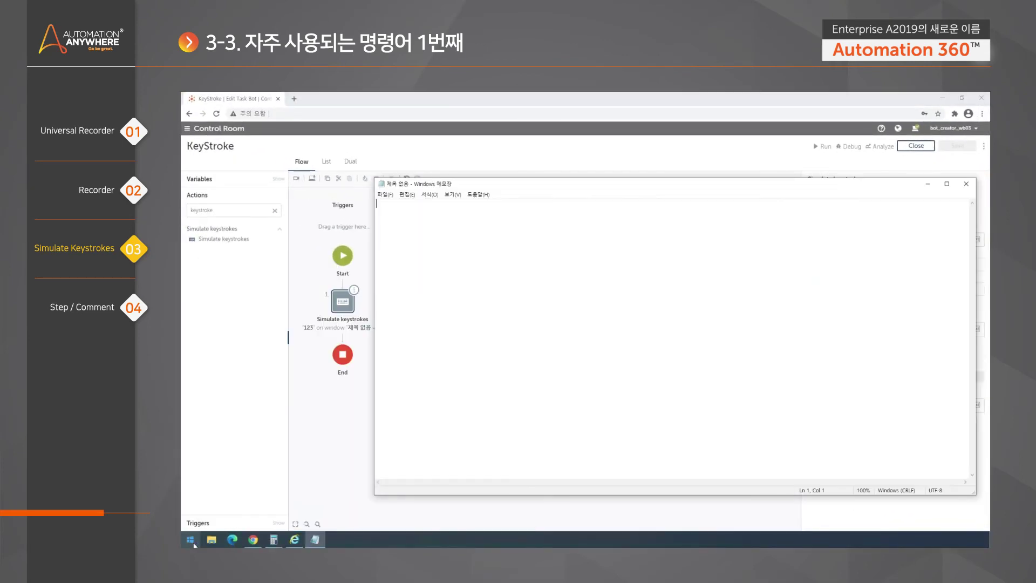
type("123")
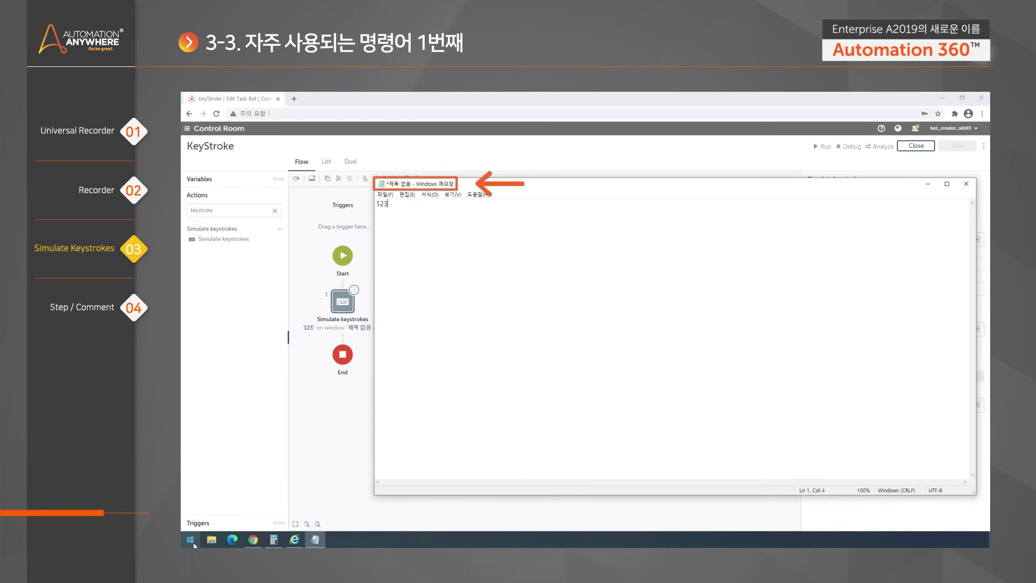
left_click(529, 158)
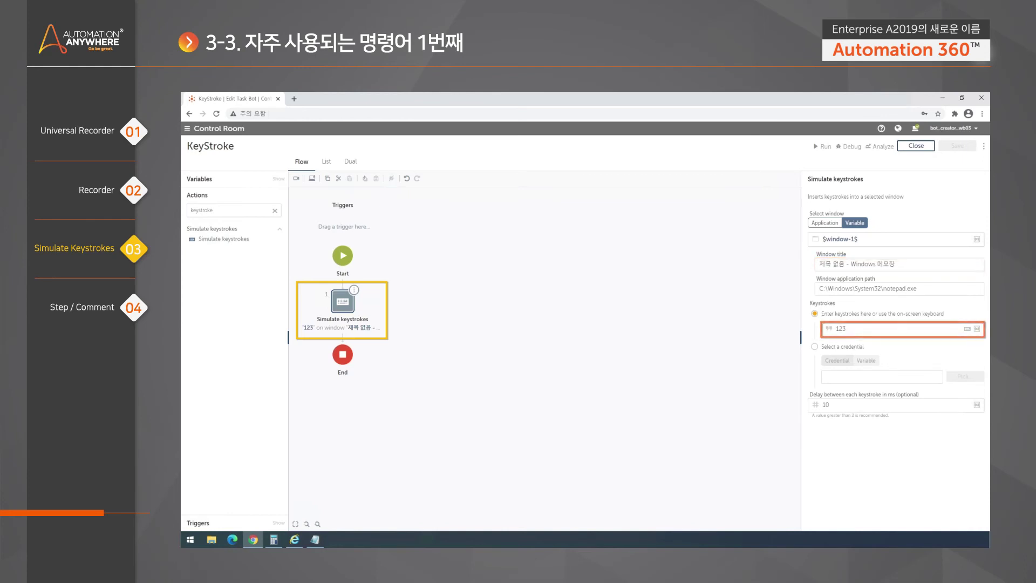
Check Notepad's window title, then switch the target window to Application and list open windows
left_click(315, 540)
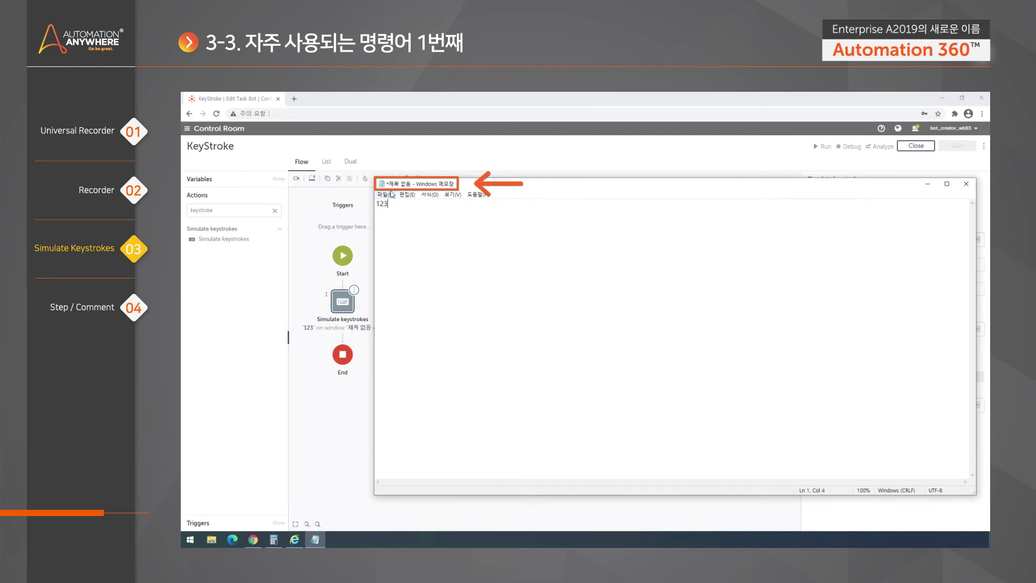
left_click(544, 145)
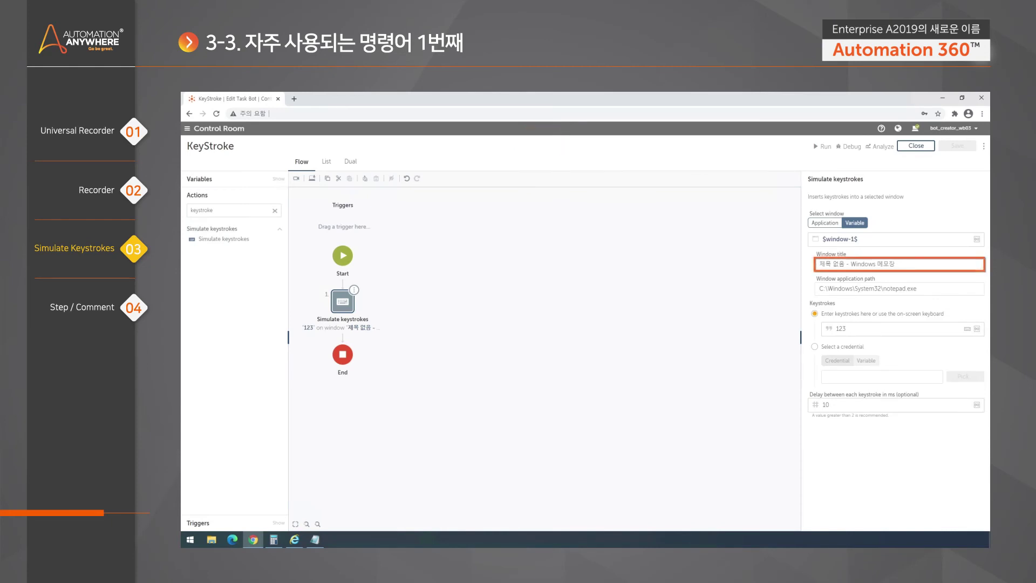
left_click(827, 222)
left_click(968, 239)
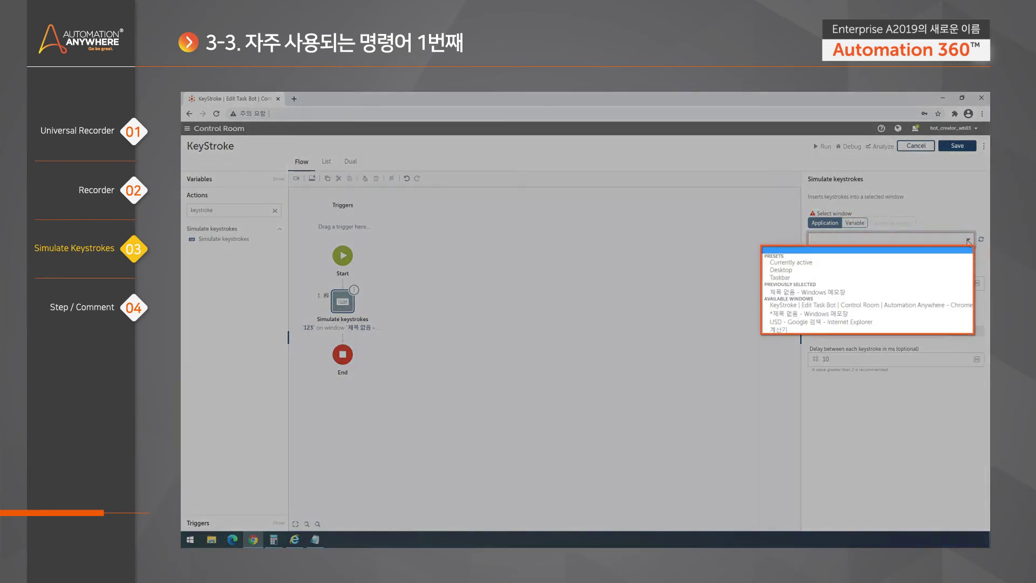
Target the Notepad window, changing its title to '* - Windows 메모장'
left_click(775, 315)
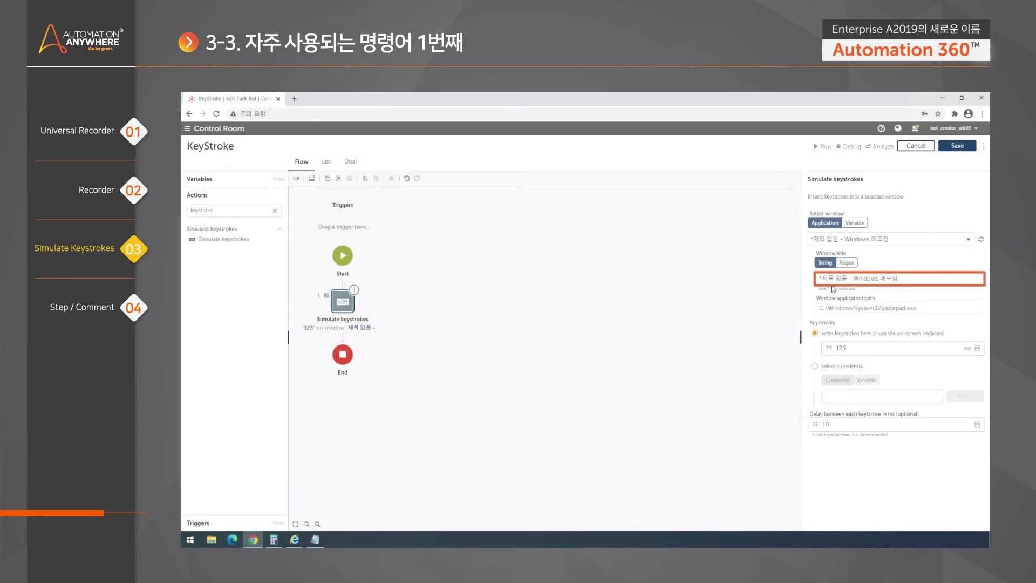
left_click_drag(848, 279, 799, 279)
type("*")
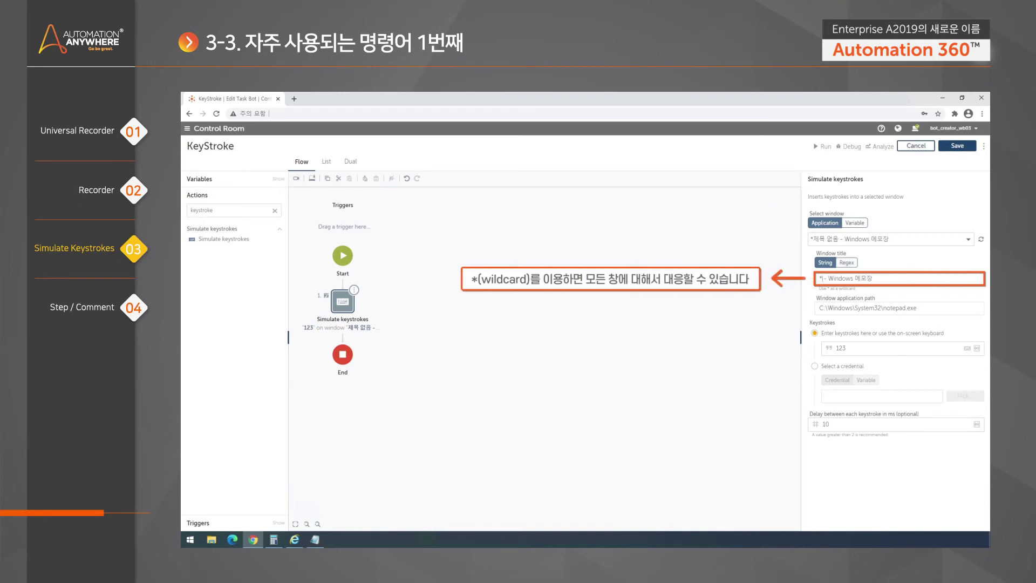
Reselect the Simulate keystrokes step and save and run the bot
left_click(684, 326)
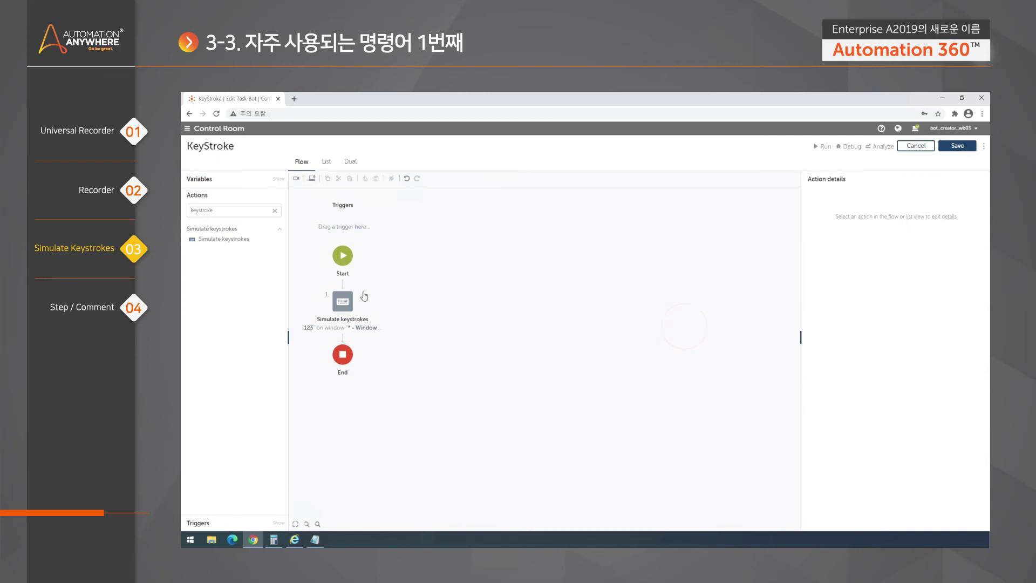
left_click(342, 301)
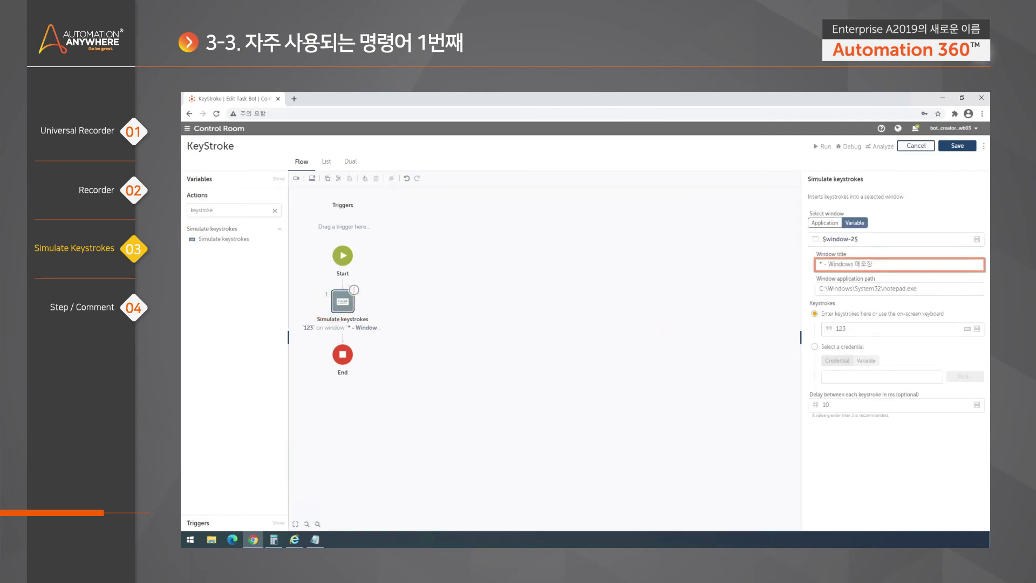
key("ctrl+a")
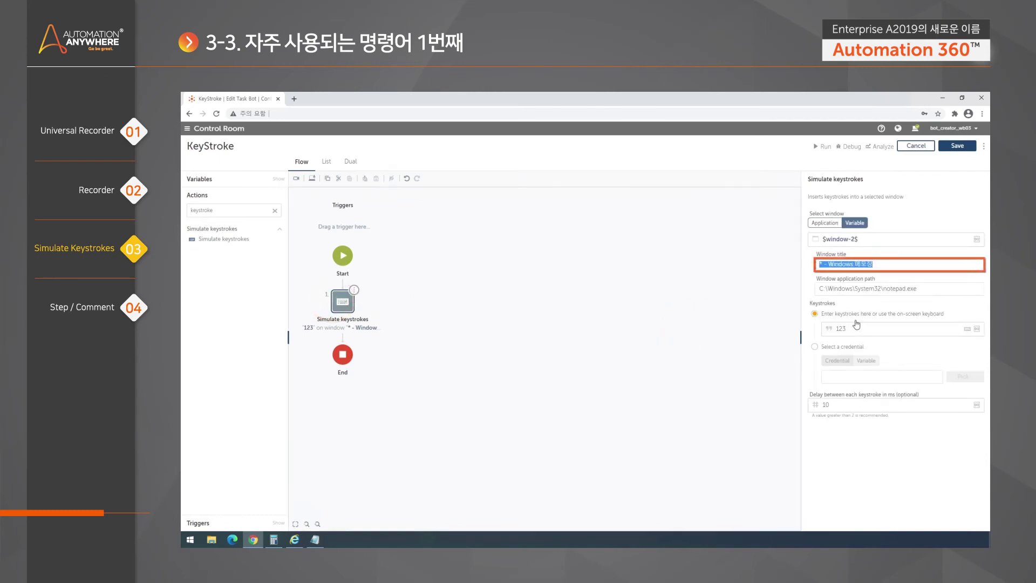
left_click(853, 326)
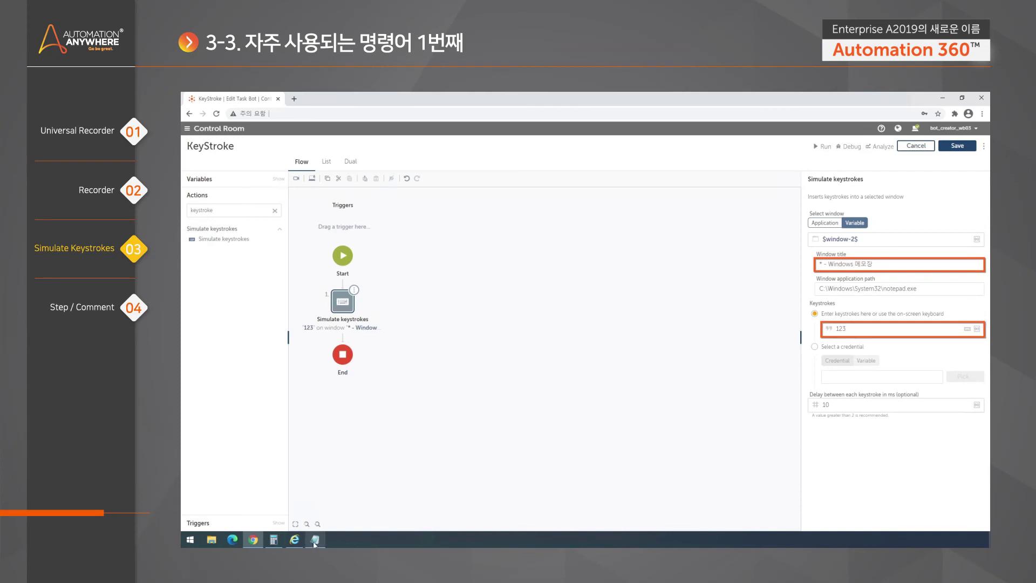
mouse_move(316, 539)
left_click(821, 149)
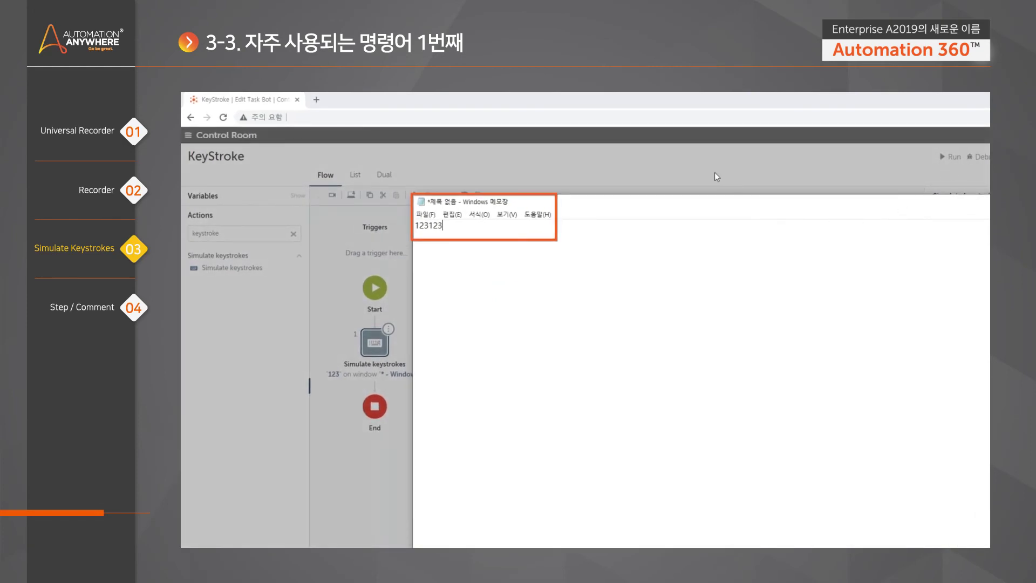
Close the successful-run message and return to the step's Keystrokes field
key("ctrl+a")
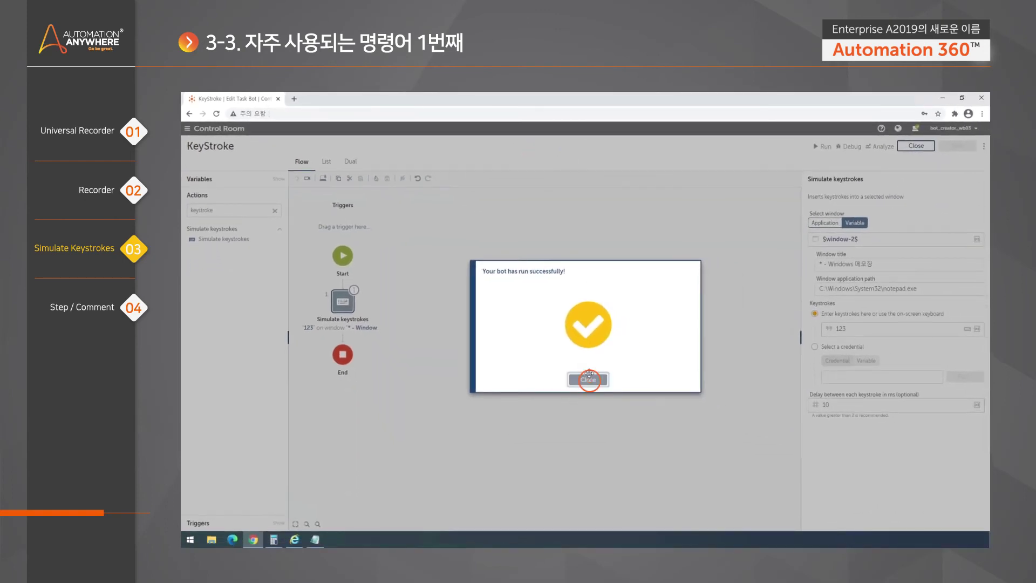
left_click(589, 381)
left_click(900, 327)
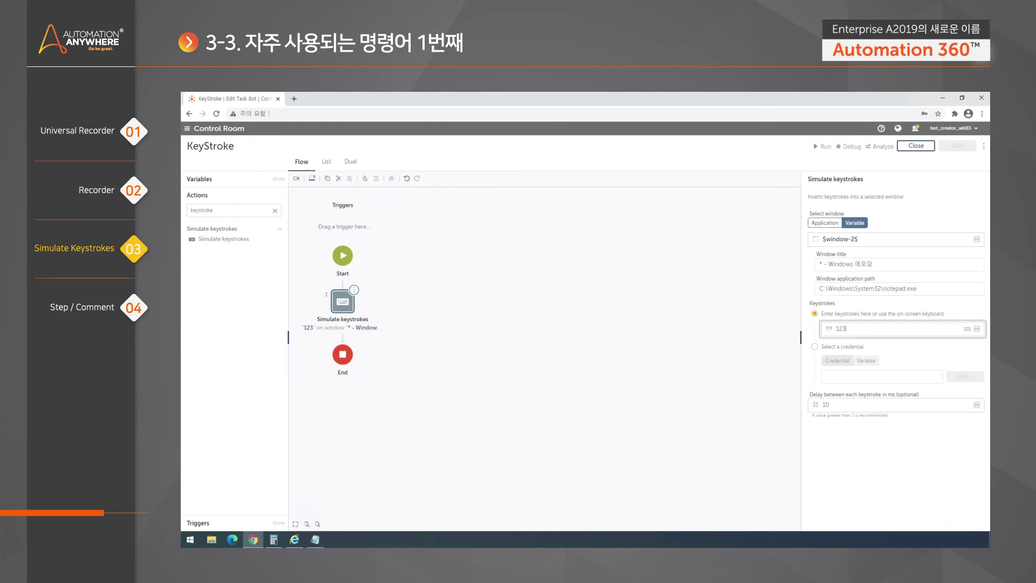
Delete 123 from the Keystrokes field and show the special-keys keyboard
key("BackSpace")
key("BackSpace")
key("BackSpace")
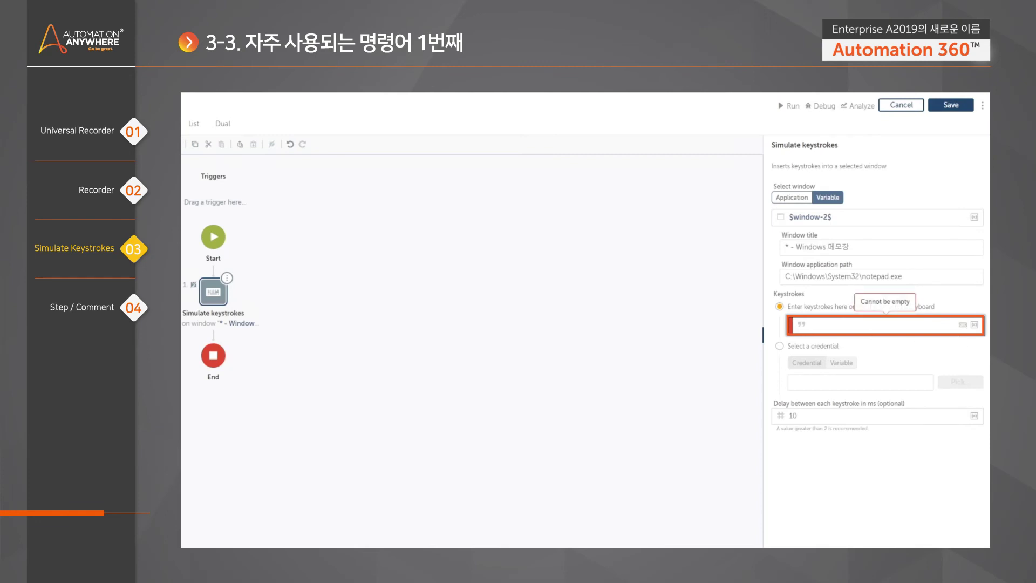
left_click(960, 326)
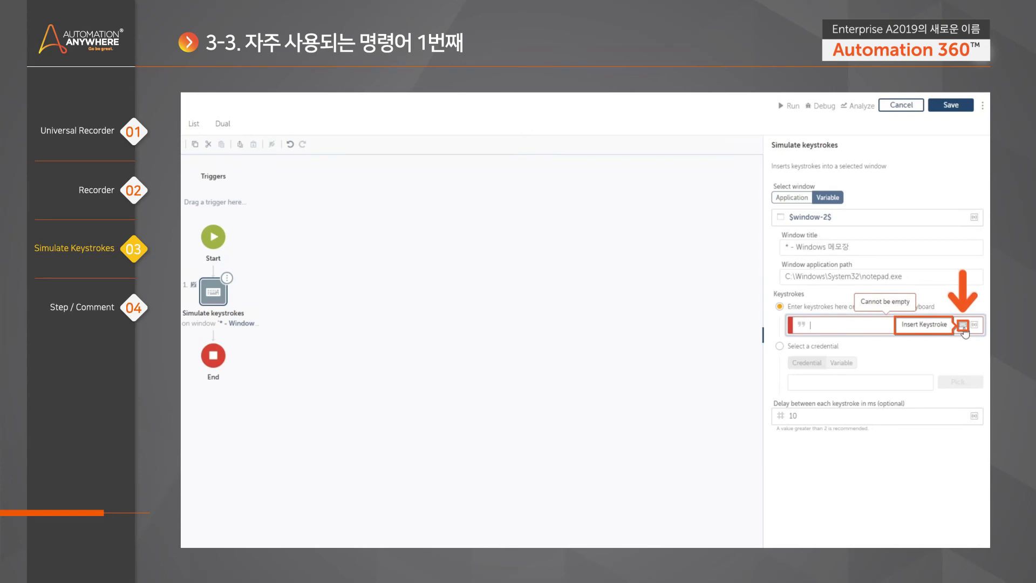
left_click(963, 326)
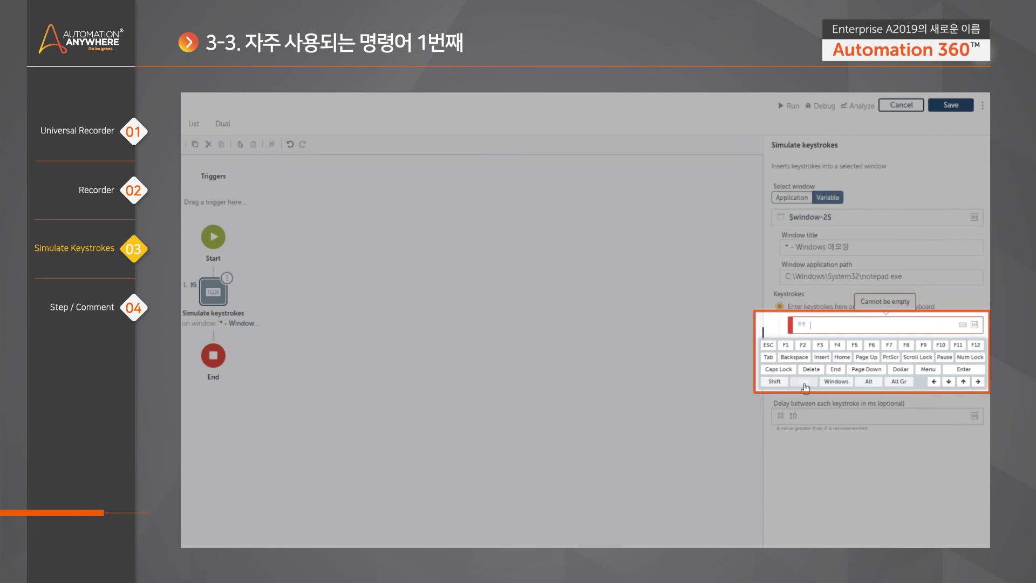
Set the keystrokes to [CTRL DOWN] c [CTRL UP], removing a stray right-arrow key
left_click(804, 382)
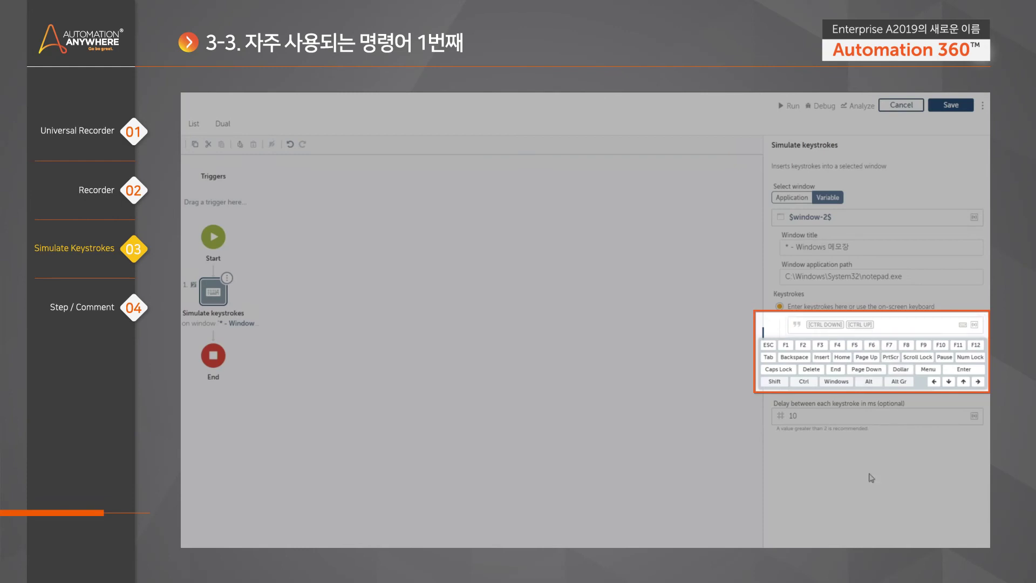
type("c")
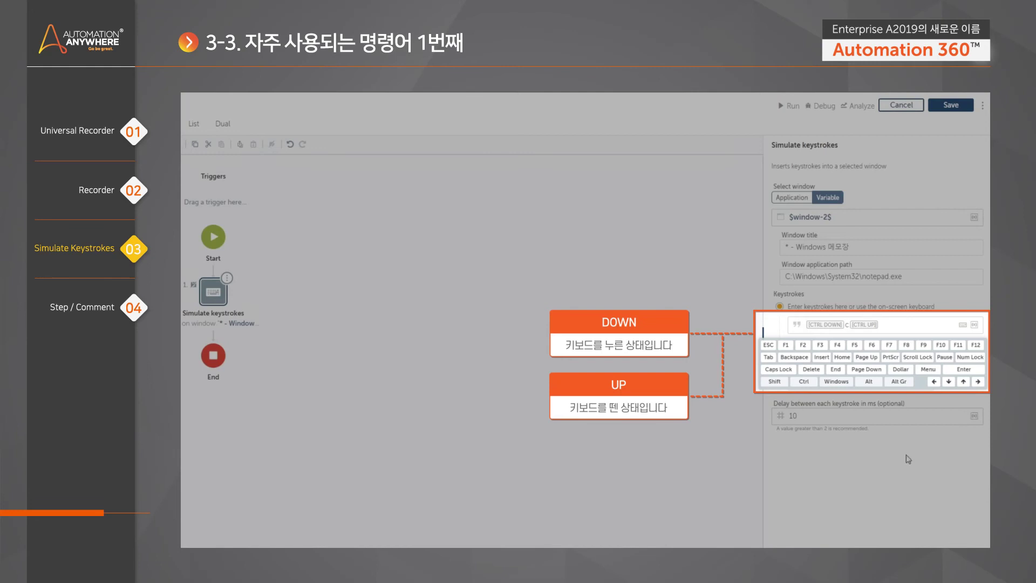
left_click(978, 382)
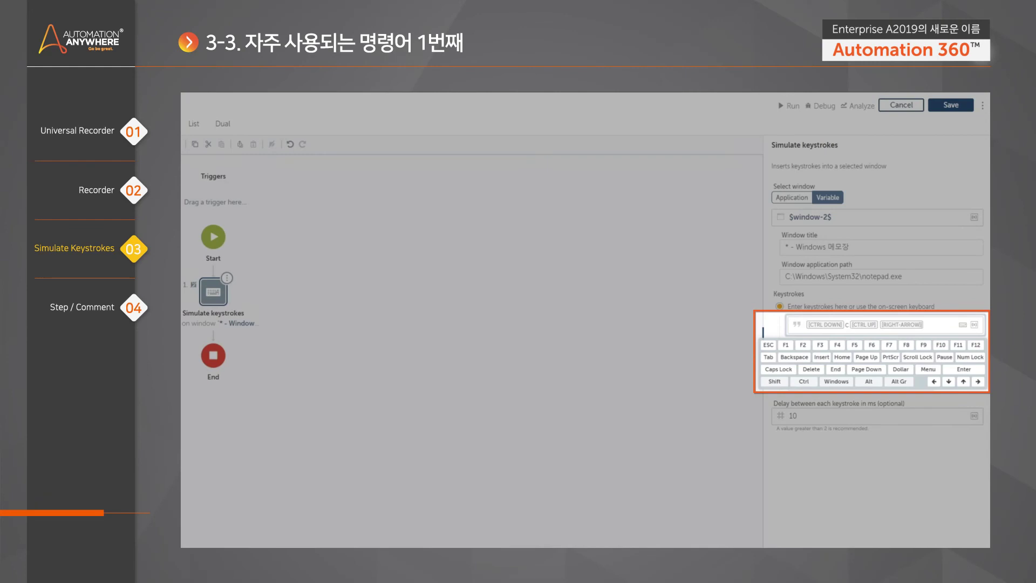
key("BackSpace")
key("BackSpace")
key("BackSpace")
key("BackSpace")
key("BackSpace")
key("BackSpace")
key("BackSpace")
key("BackSpace")
key("BackSpace")
key("BackSpace")
key("BackSpace")
key("BackSpace")
key("BackSpace")
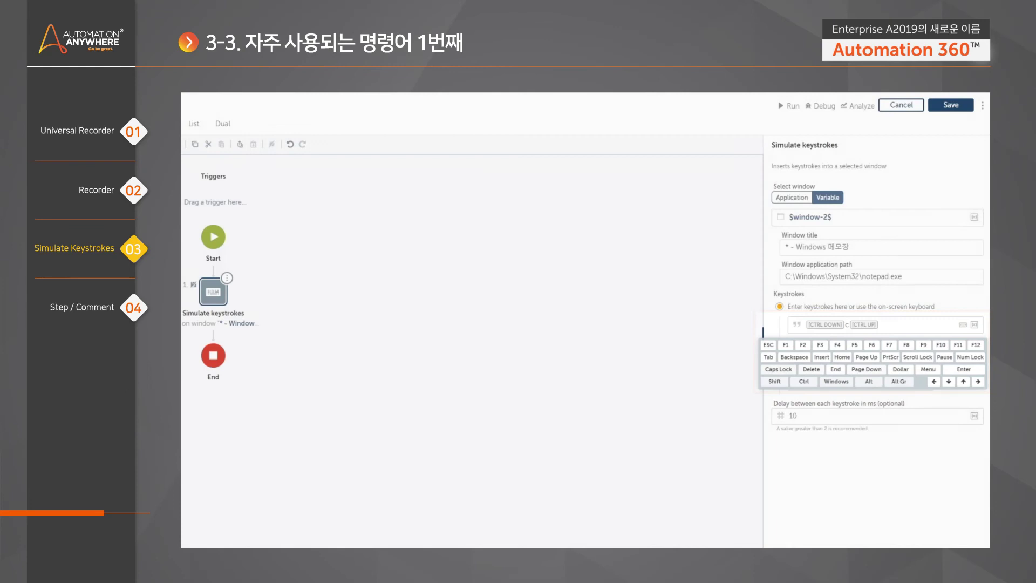
In Notepad, manually select all, copy, and paste the 123123 text several times
left_click(315, 539)
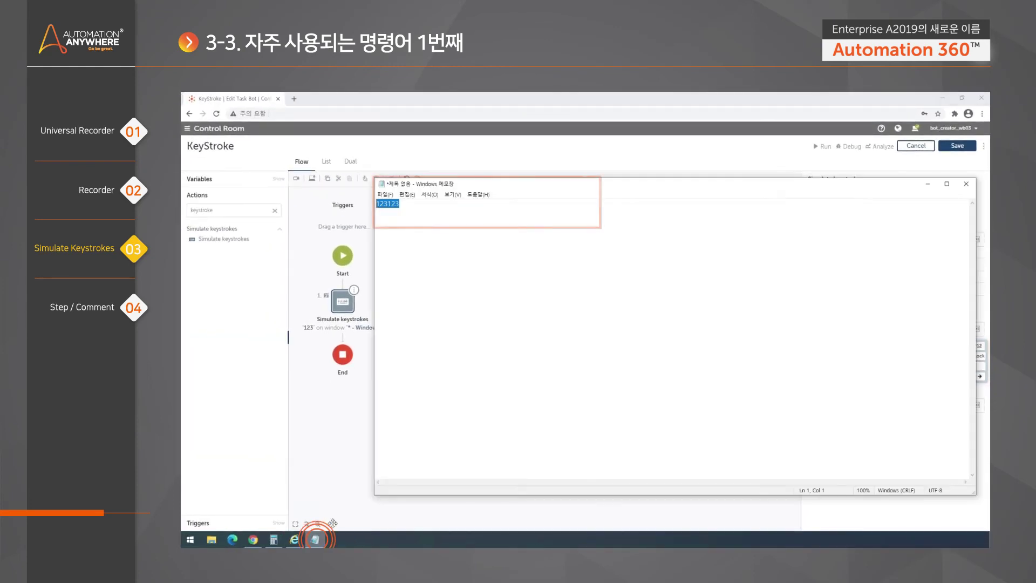
key("End")
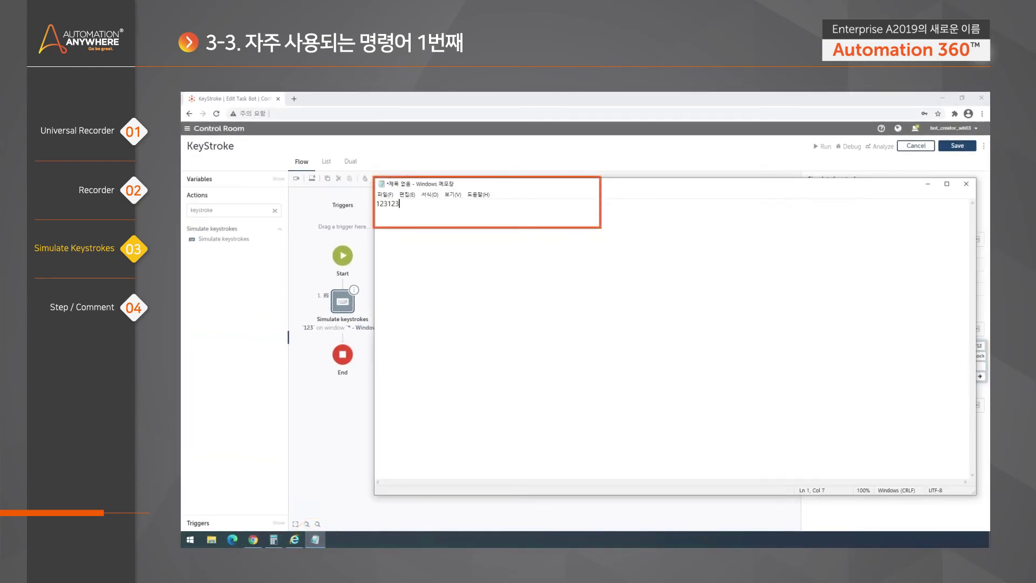
key("ctrl+a")
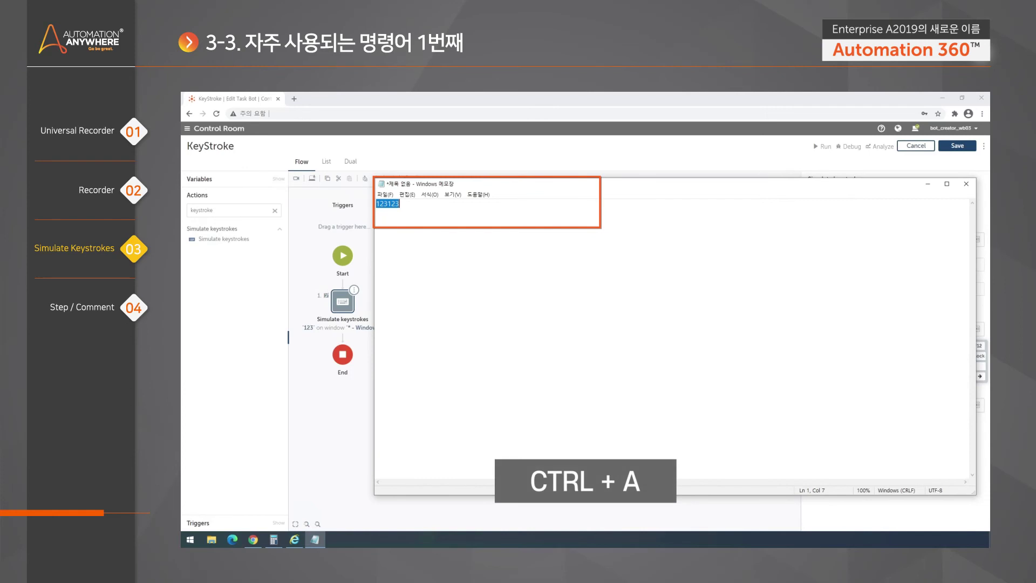
key("ctrl+c")
key("ctrl+v")
key("ctrl+v")
key("ctrl+v")
key("ctrl+v")
key("ctrl+v")
Clear the note and leave only the word TEST in it
key("ctrl+a")
key("BackSpace")
type("123")
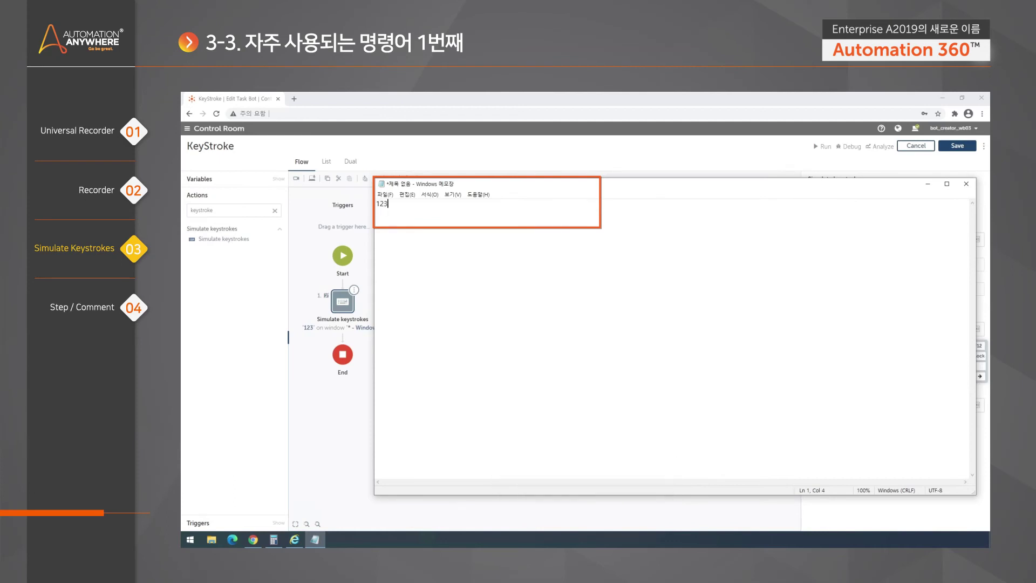
key("BackSpace")
key("BackSpace")
key("BackSpace")
type("TEST")
Back in the bot editor, insert a Ctrl+A press at the keystrokes' start and append another Ctrl pair at the end
left_click(645, 165)
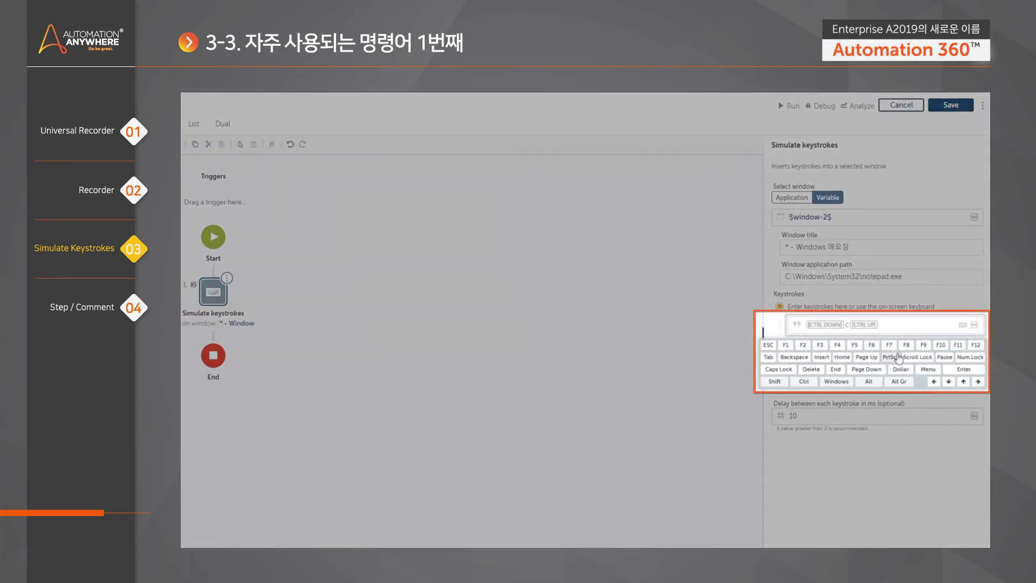
left_click(805, 382)
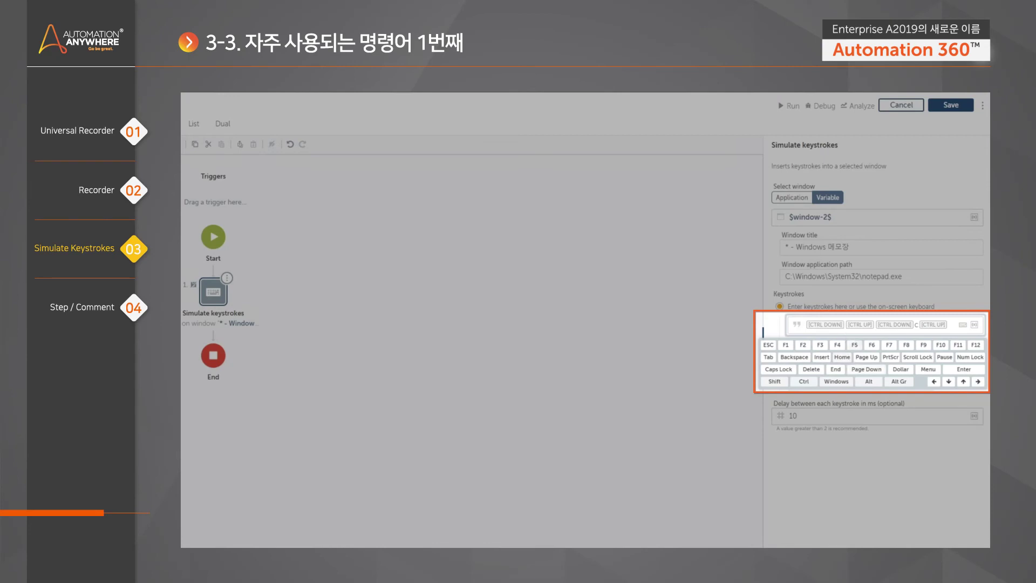
type("a")
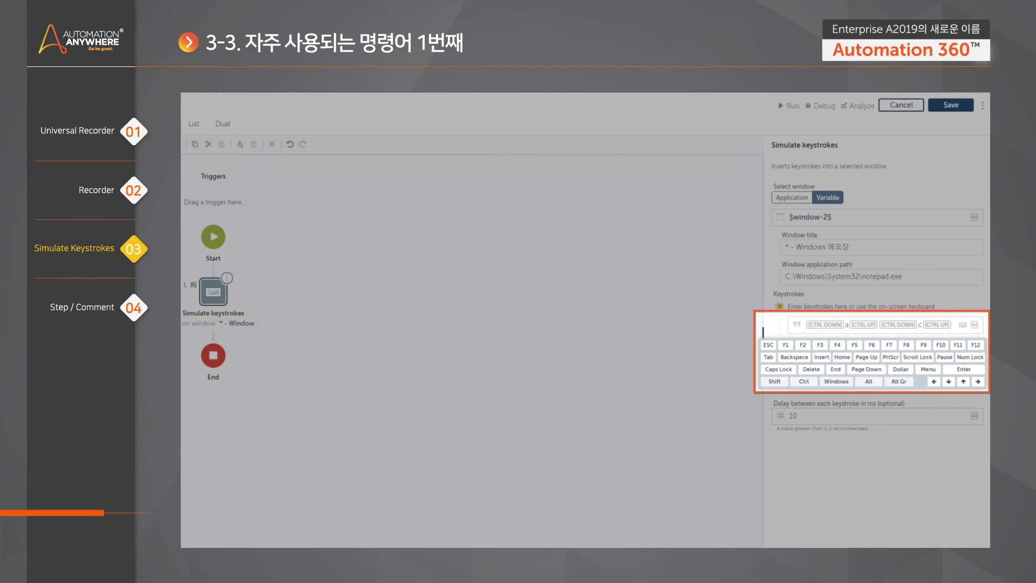
left_click(803, 381)
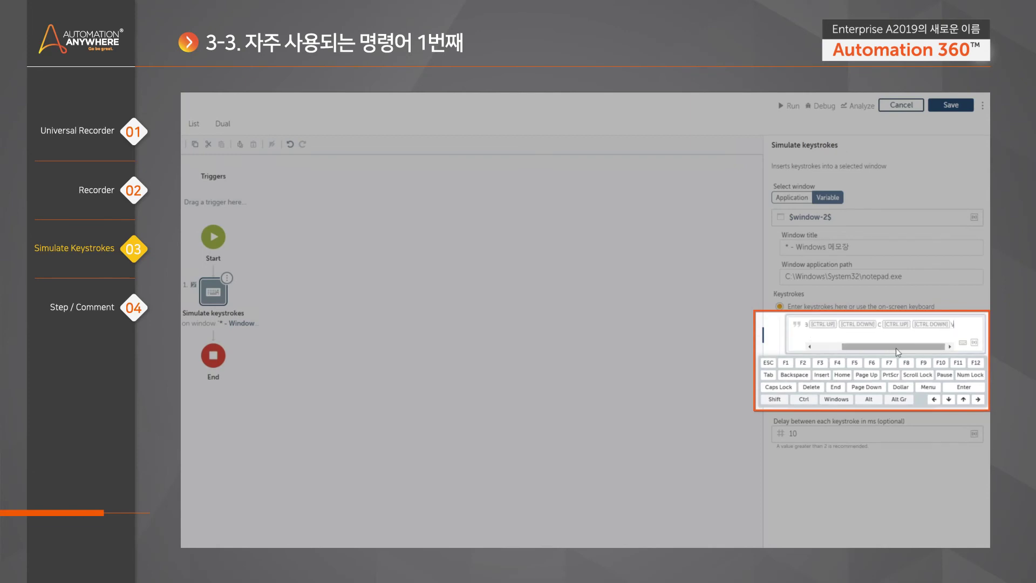
left_click(809, 347)
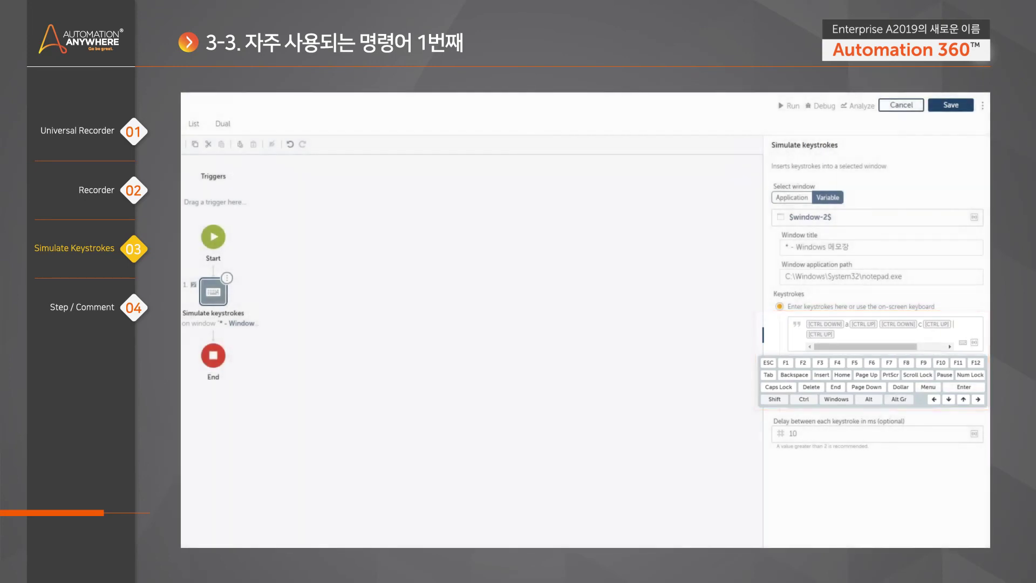
Save and run the KeyStroke bot on Notepad, dismiss the success message, and reopen the Simulate keystrokes step
left_click(561, 269)
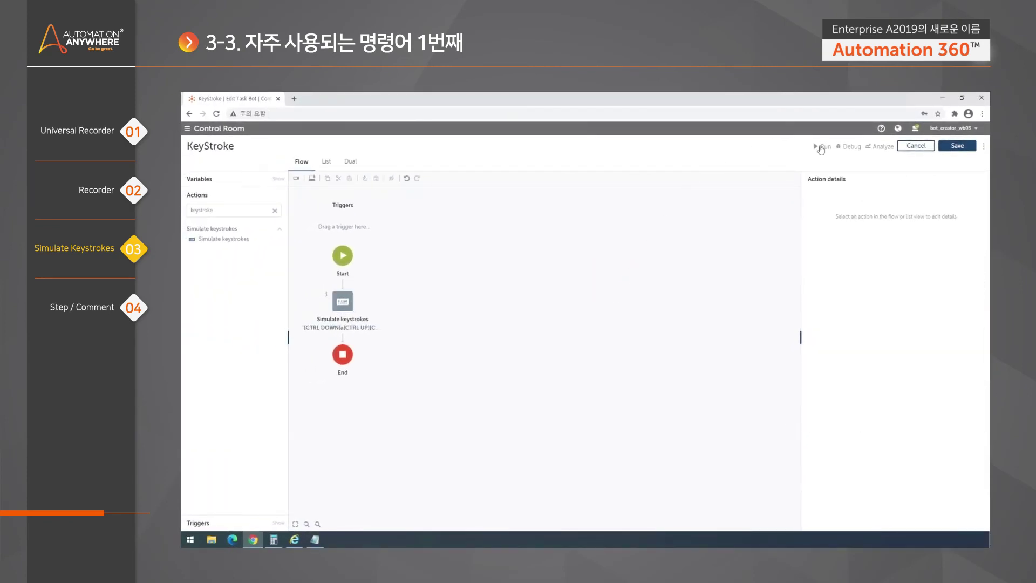
left_click(824, 146)
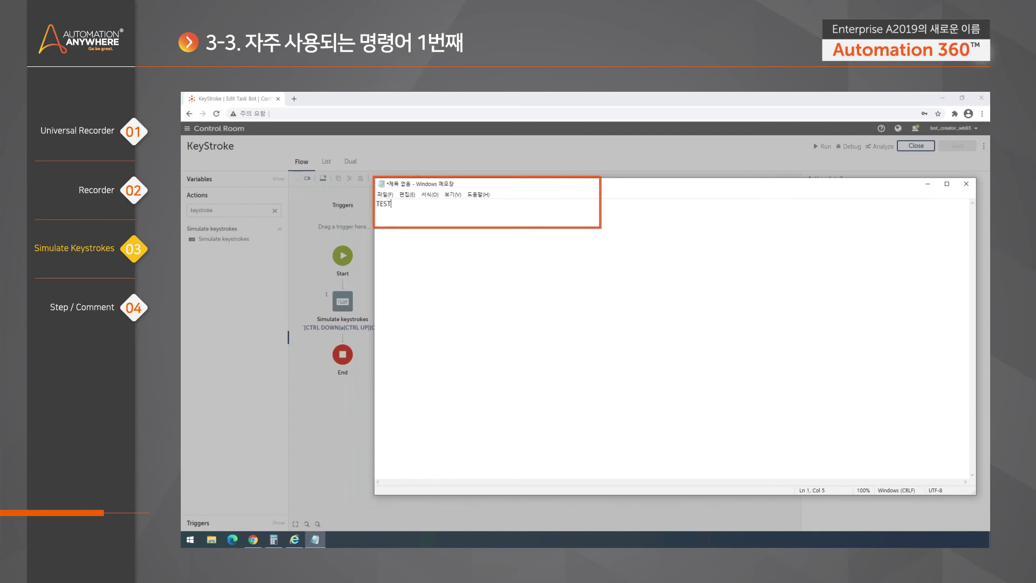
left_click(525, 157)
left_click(588, 378)
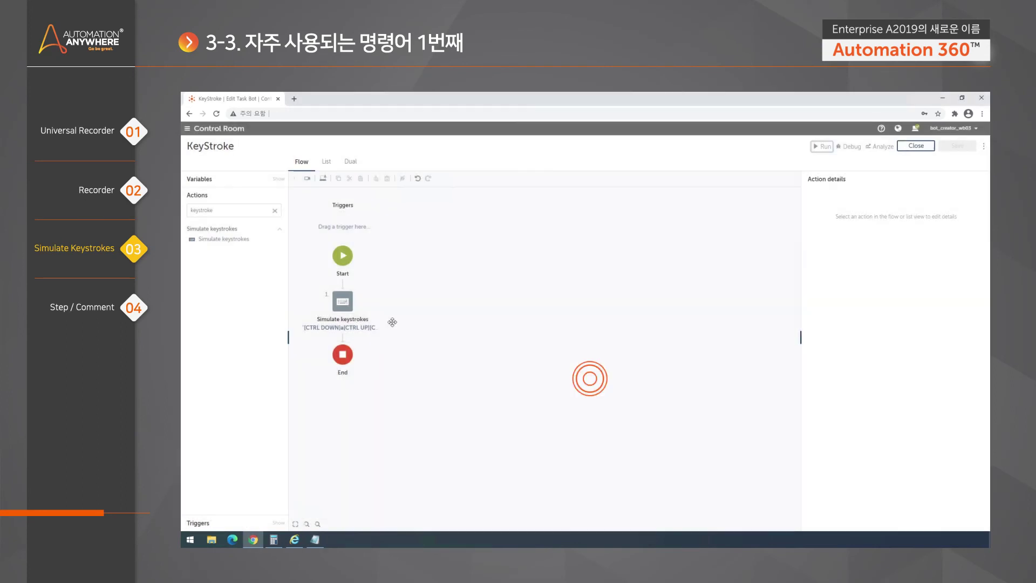
left_click(349, 312)
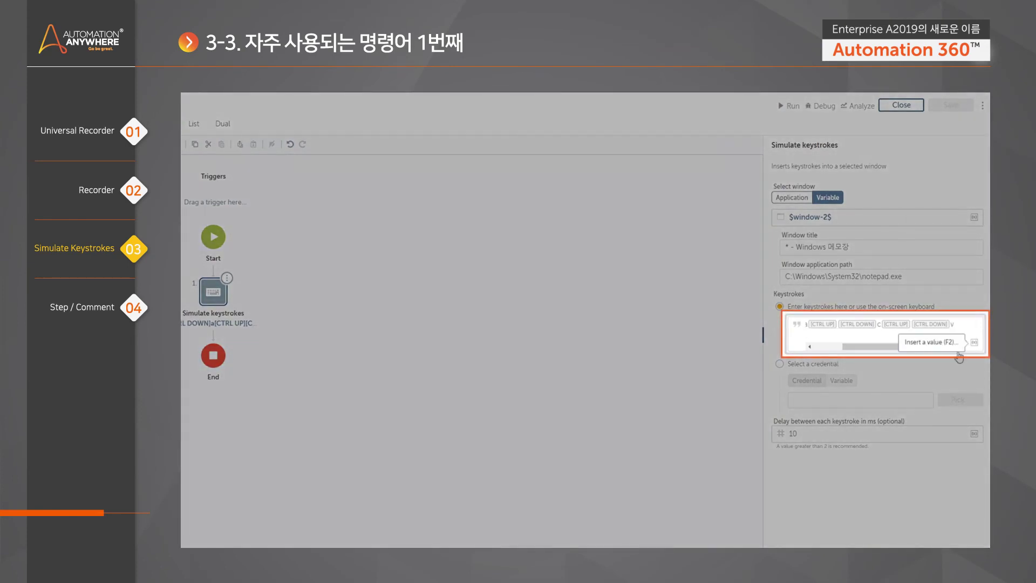
Append a [CTRL DOWN] v [CTRL UP] paste to the keystrokes and save the bot
left_click_drag(847, 349, 817, 348)
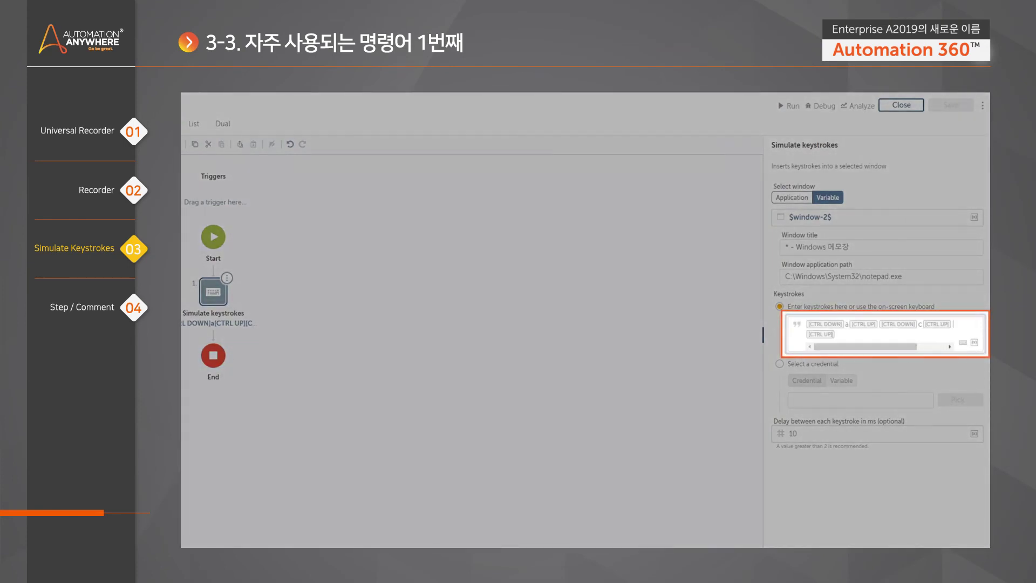
left_click(962, 342)
left_click(810, 402)
left_click_drag(860, 346, 936, 347)
type("v")
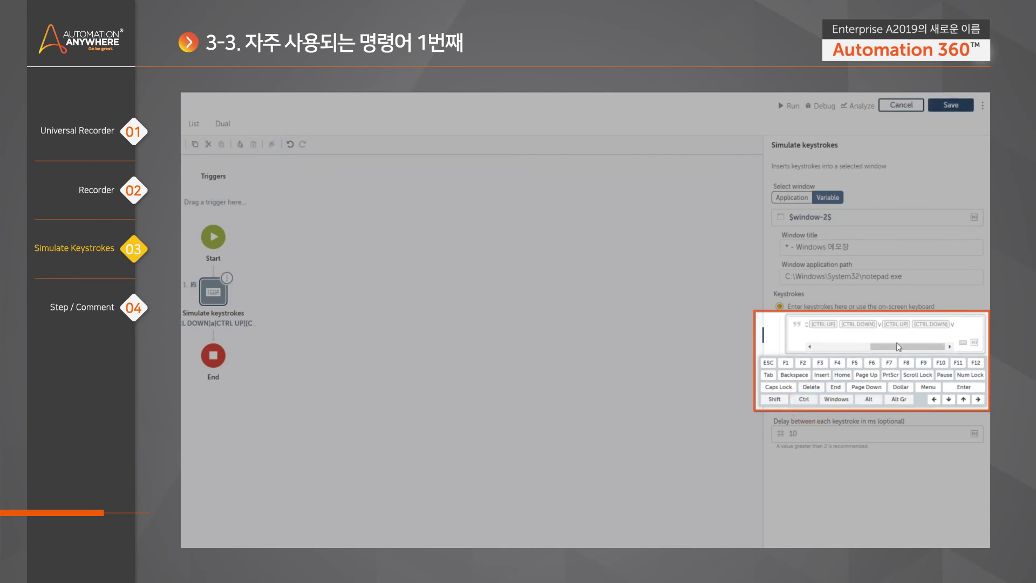
left_click(804, 400)
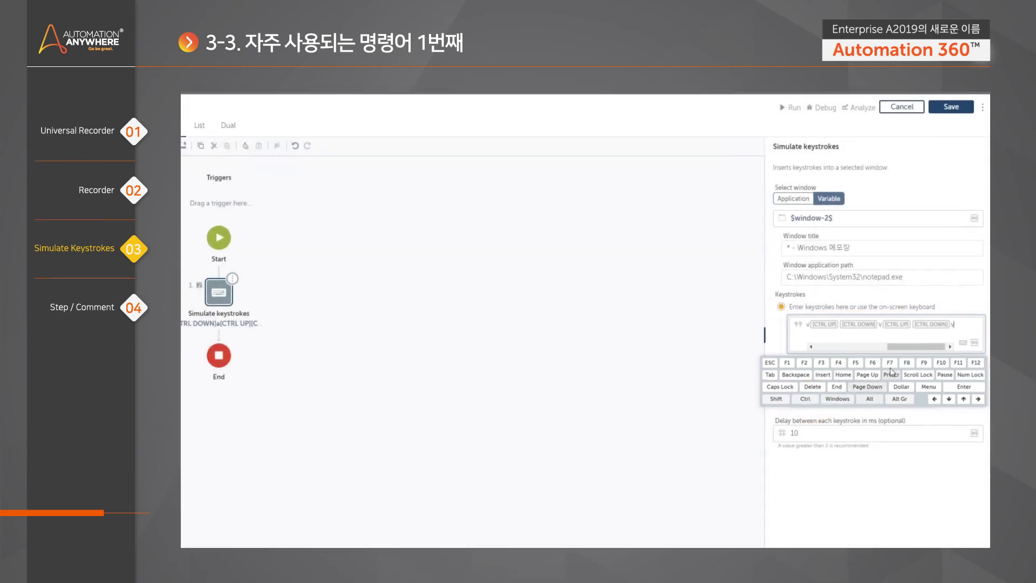
left_click(950, 107)
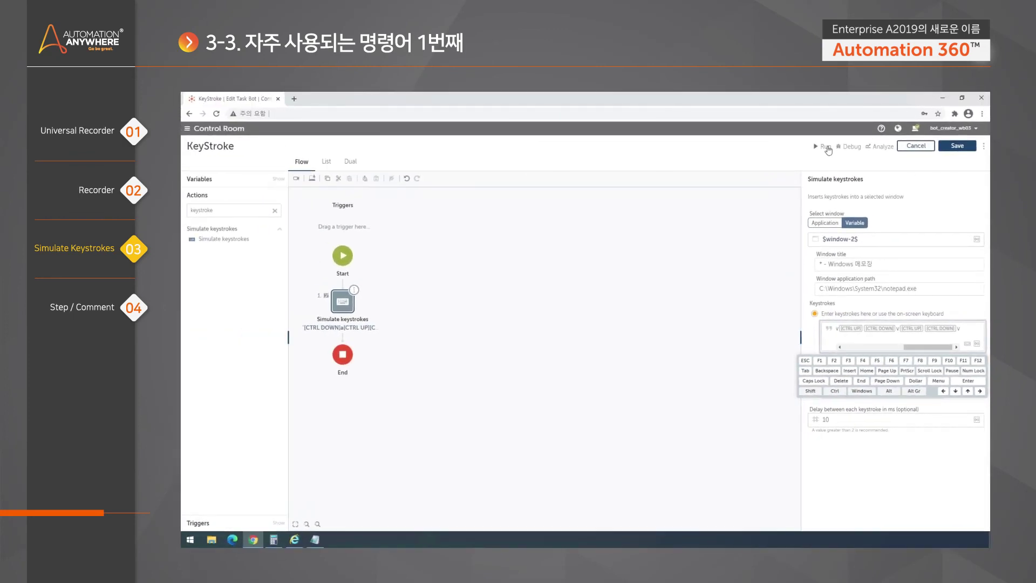
Run the KeyStroke bot to turn Notepad's TEST into TESTTESTTEST, then close the success dialog
left_click(790, 108)
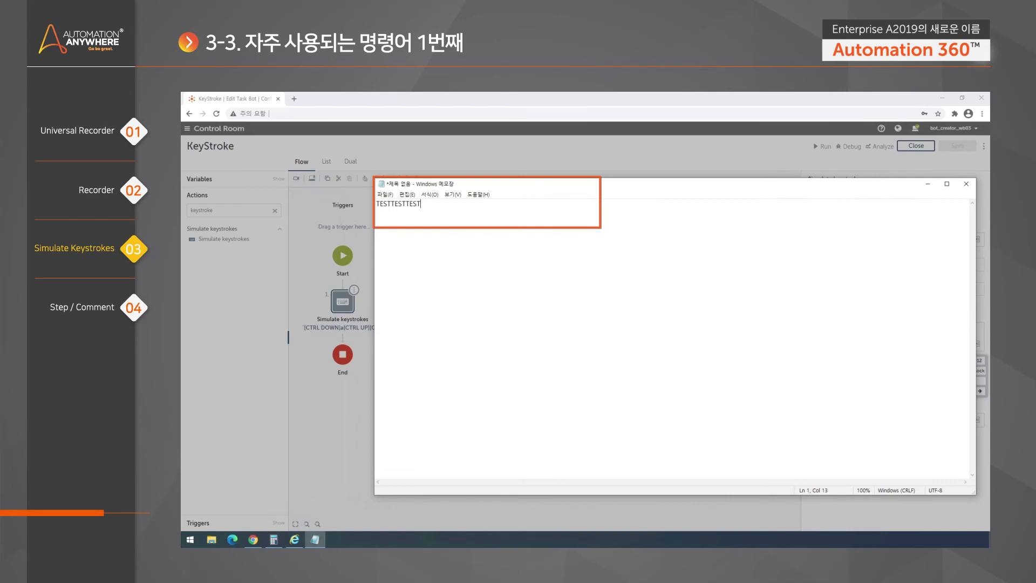
left_click(416, 161)
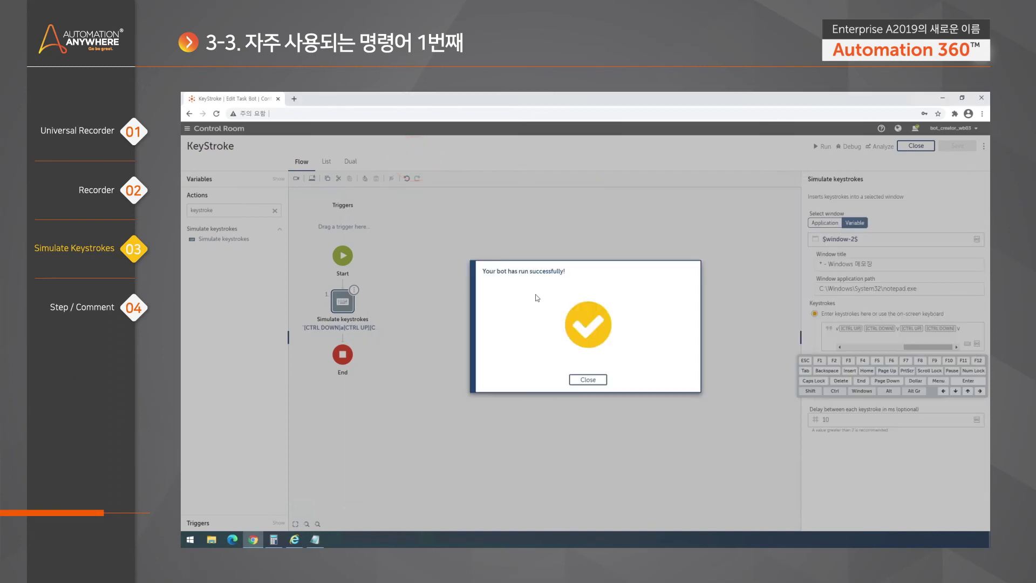
left_click(588, 379)
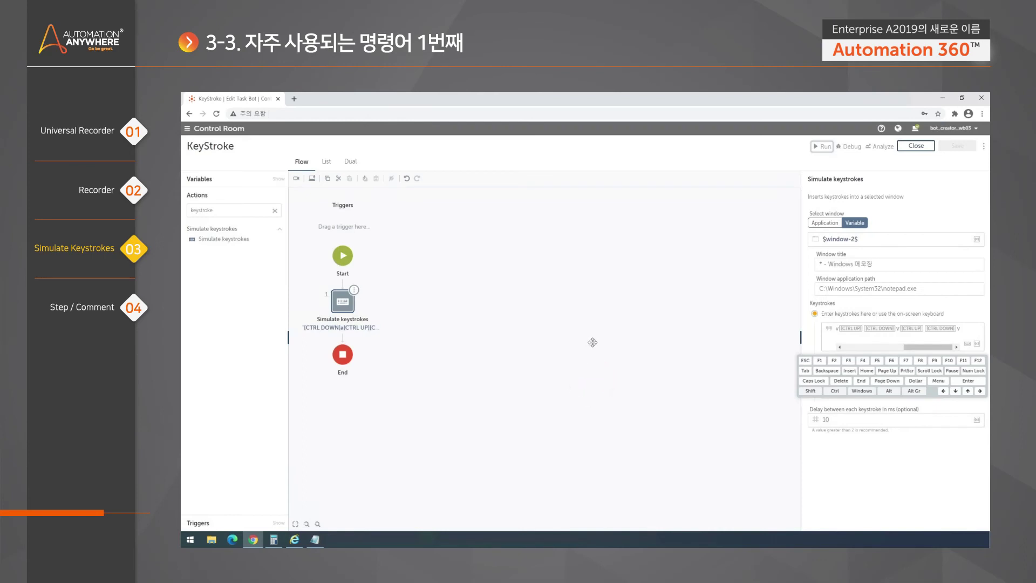